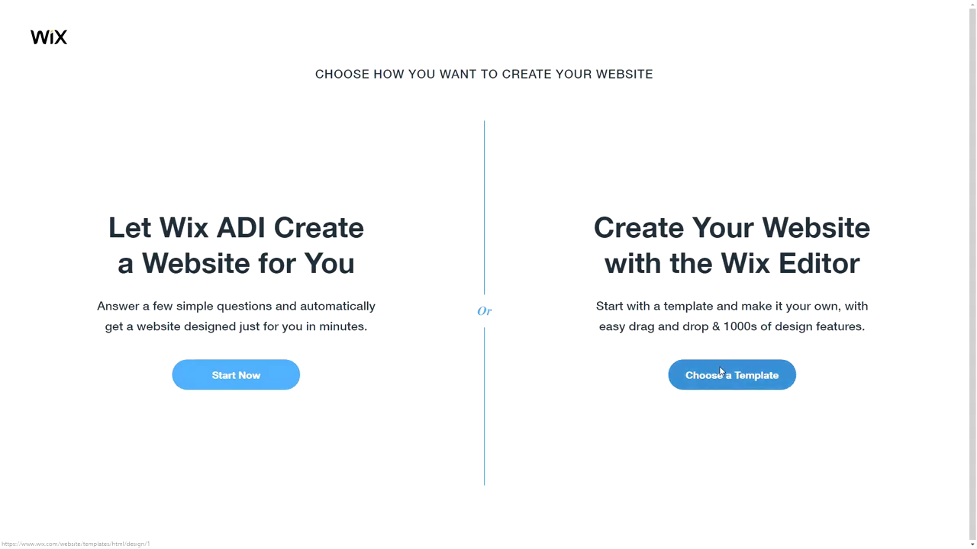
Start a website from a template and open the Graphic Design Portfolio template from the Design > Portfolio category for editing.
{"action": "left_click", "coordinate": [721, 371]}
{"action": "scroll", "coordinate": [53, 277], "scroll_direction": "down", "scroll_amount": 3}
{"action": "left_click", "coordinate": [68, 299]}
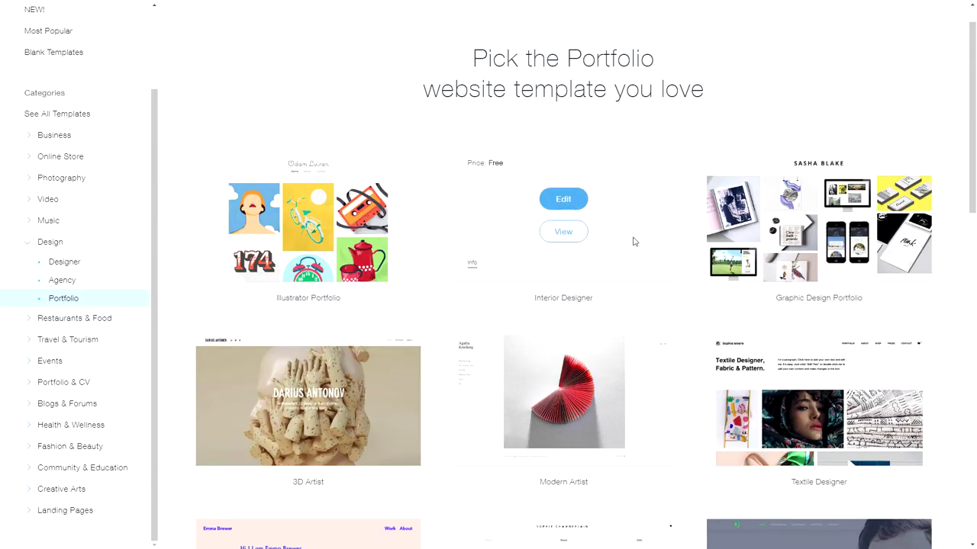
{"action": "left_click", "coordinate": [817, 199]}
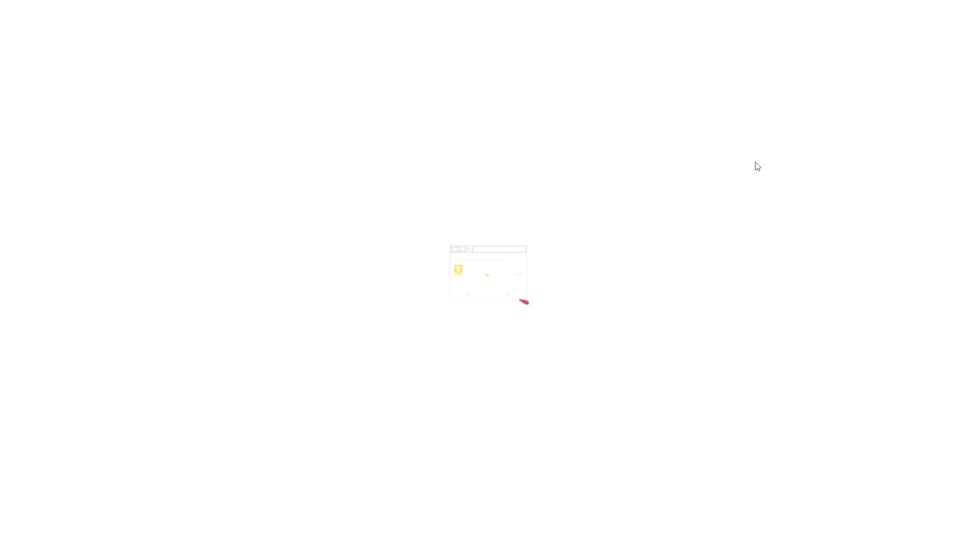
Replace the header title with "SESOHQ" and restyle it at 46 px in a condensed font.
{"action": "left_click", "coordinate": [546, 61]}
{"action": "double_click", "coordinate": [547, 61]}
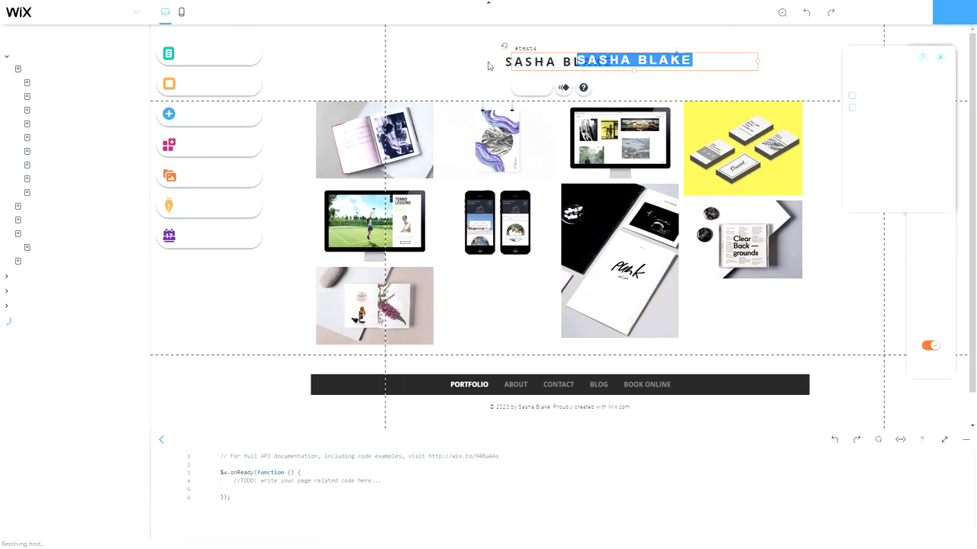
{"action": "type", "text": "SESOHQ"}
{"action": "key", "text": "ctrl+a"}
{"action": "left_click", "coordinate": [729, 212]}
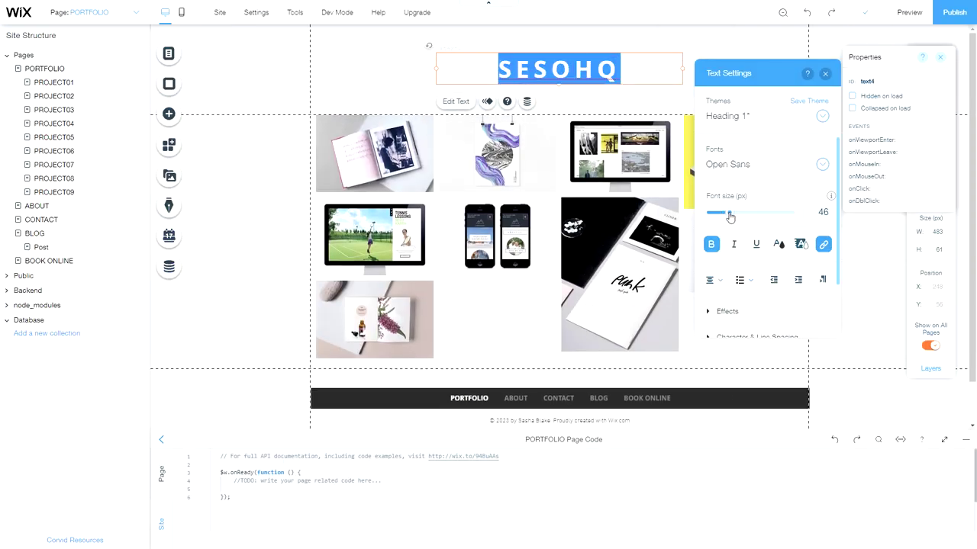
{"action": "left_click", "coordinate": [748, 166]}
{"action": "left_click", "coordinate": [754, 178]}
Delete all the template's sample images from the portfolio gallery.
{"action": "left_click", "coordinate": [530, 179]}
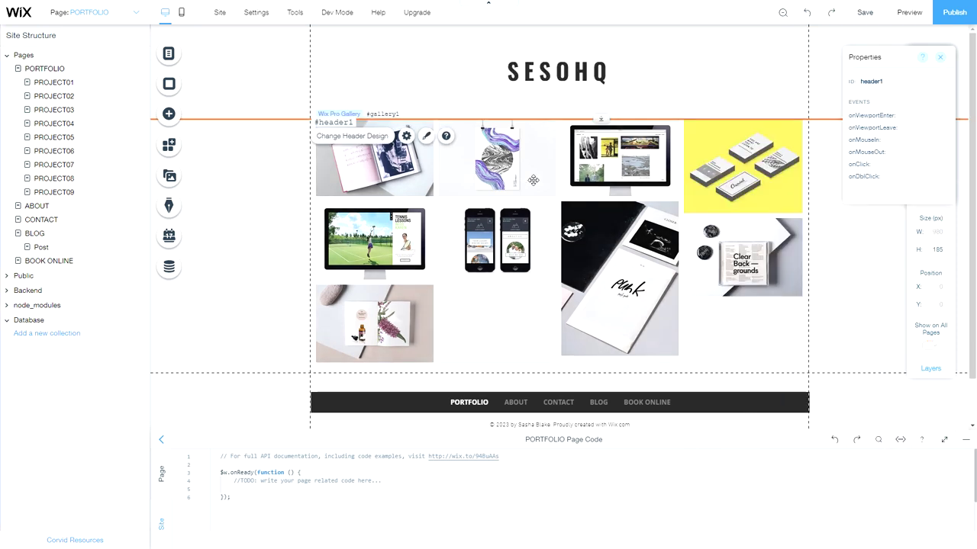
{"action": "left_click", "coordinate": [344, 106]}
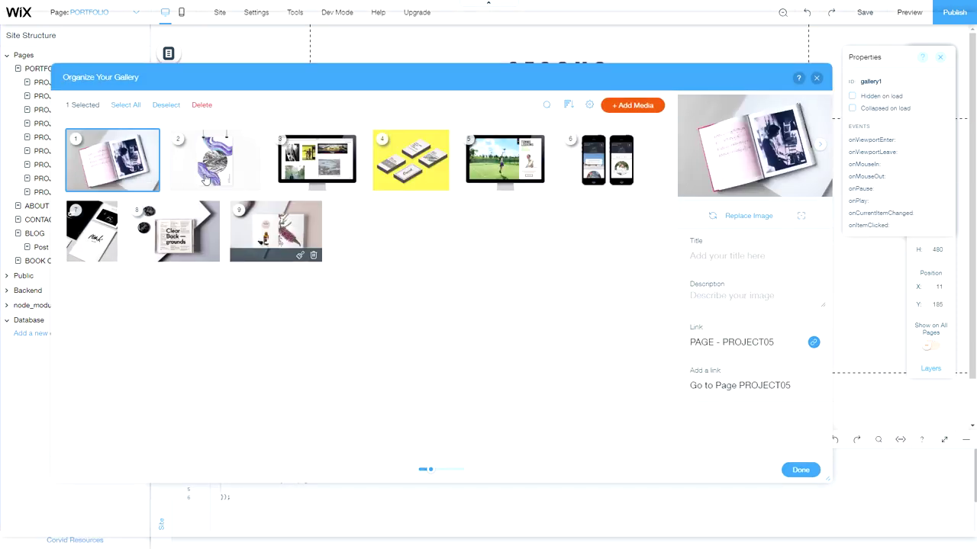
{"action": "left_click", "coordinate": [126, 104]}
{"action": "left_click", "coordinate": [201, 104]}
Upload seven artwork images, including nickmerc.png, GfuelAD.png and Fortnite.png, and add them to the gallery.
{"action": "left_click", "coordinate": [621, 110]}
{"action": "left_click", "coordinate": [618, 134]}
{"action": "left_click", "coordinate": [128, 232]}
{"action": "left_click", "coordinate": [123, 150]}
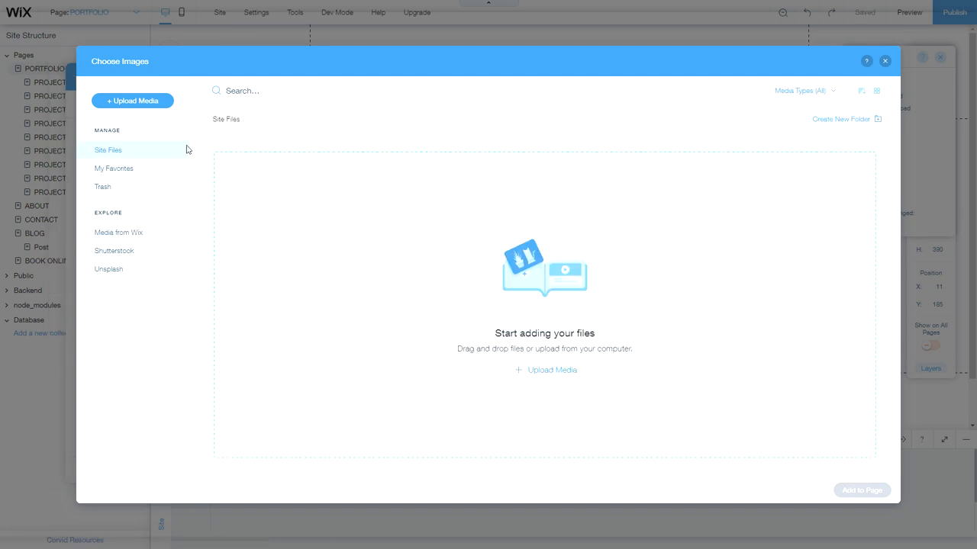
{"action": "left_click", "coordinate": [133, 100]}
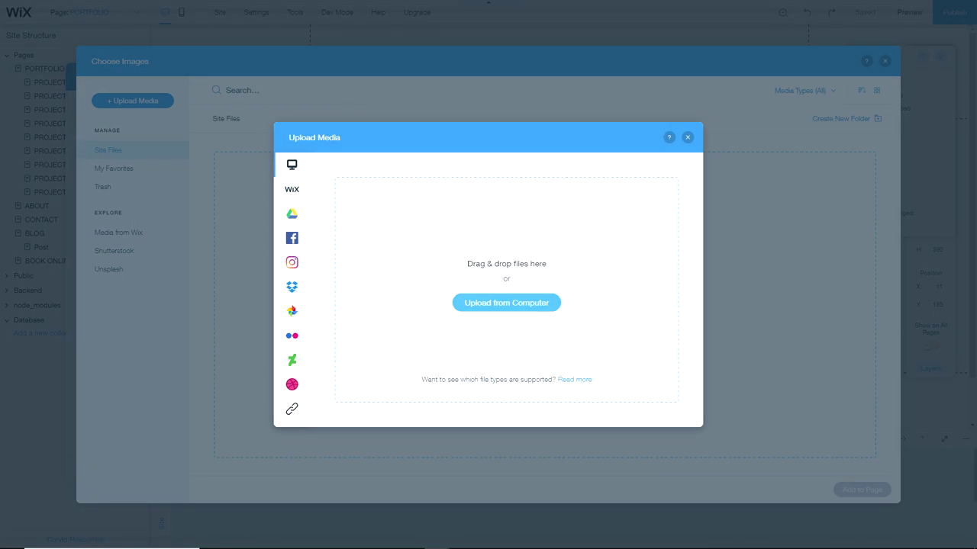
{"action": "left_click", "coordinate": [687, 137]}
{"action": "left_click", "coordinate": [100, 102]}
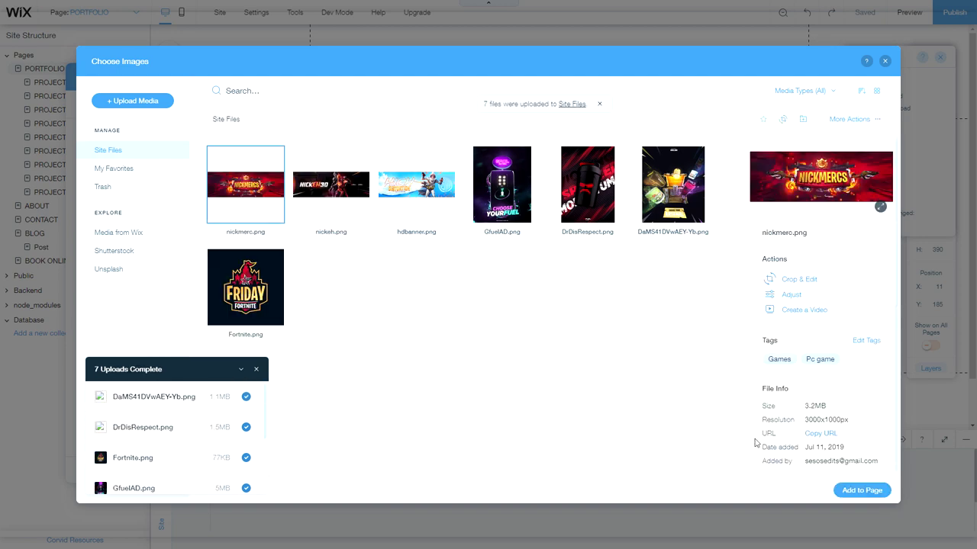
{"action": "left_click", "coordinate": [862, 490]}
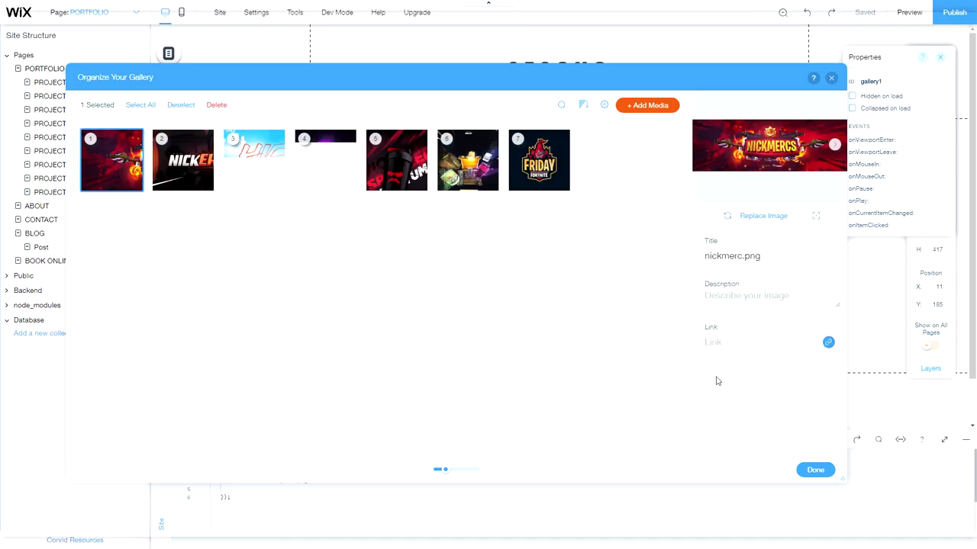
{"action": "left_click", "coordinate": [815, 469]}
Switch the portfolio gallery to the Column layout, trying Slider first.
{"action": "left_click", "coordinate": [397, 100]}
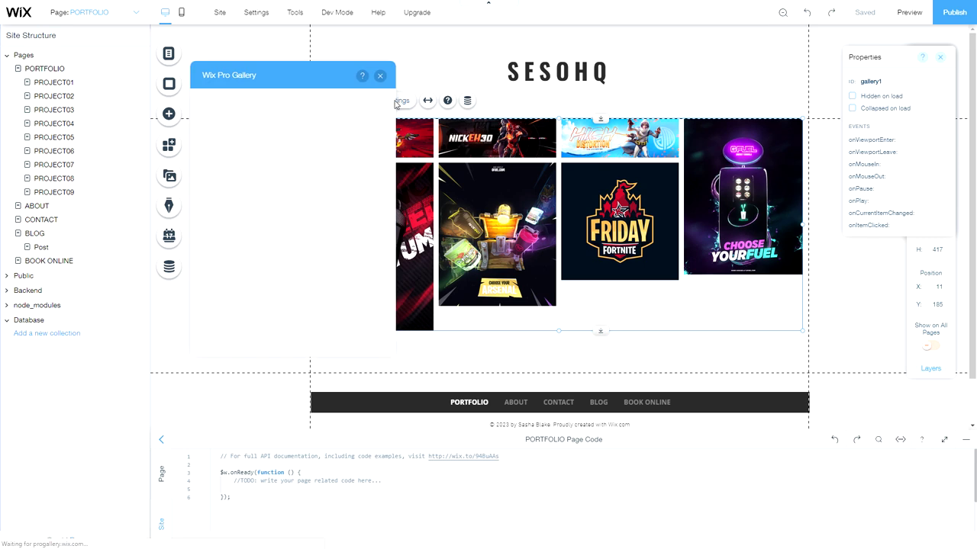
{"action": "left_click", "coordinate": [212, 122]}
{"action": "left_click", "coordinate": [365, 113]}
{"action": "left_click", "coordinate": [322, 173]}
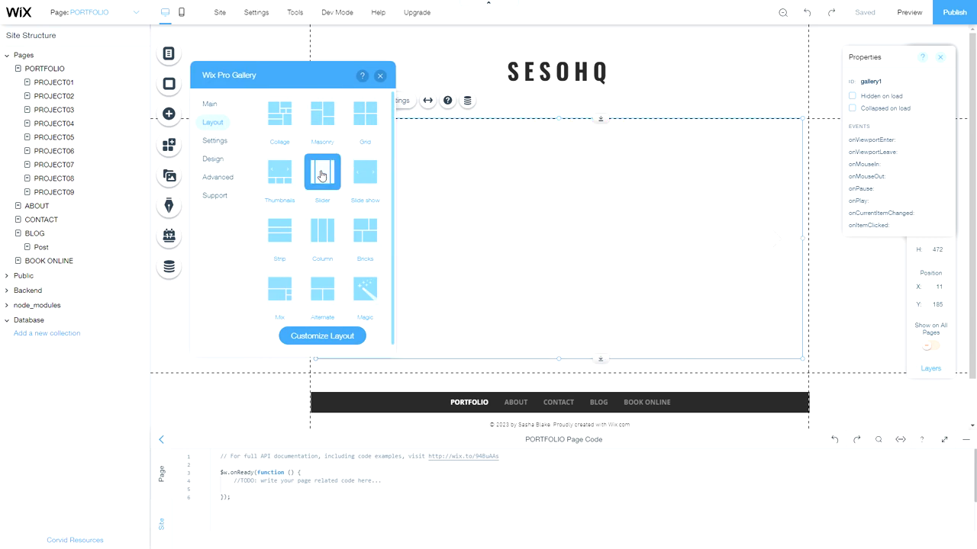
{"action": "left_click", "coordinate": [322, 230]}
Go through the gallery's design options, adjust its advanced settings and close the gallery settings.
{"action": "left_click", "coordinate": [215, 141]}
{"action": "left_click", "coordinate": [213, 158]}
{"action": "left_click", "coordinate": [305, 115]}
{"action": "left_click", "coordinate": [218, 177]}
{"action": "left_click_drag", "start_coordinate": [333, 138], "coordinate": [338, 138]}
{"action": "left_click", "coordinate": [380, 76]}
Set the page background to the dark navy colour #030B14.
{"action": "left_click", "coordinate": [168, 84]}
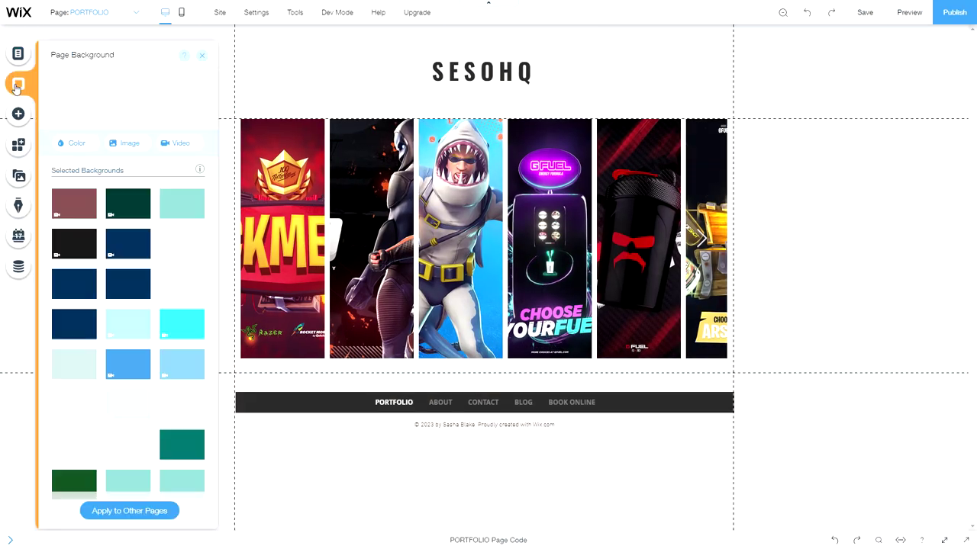
{"action": "left_click", "coordinate": [77, 143]}
{"action": "left_click", "coordinate": [135, 286]}
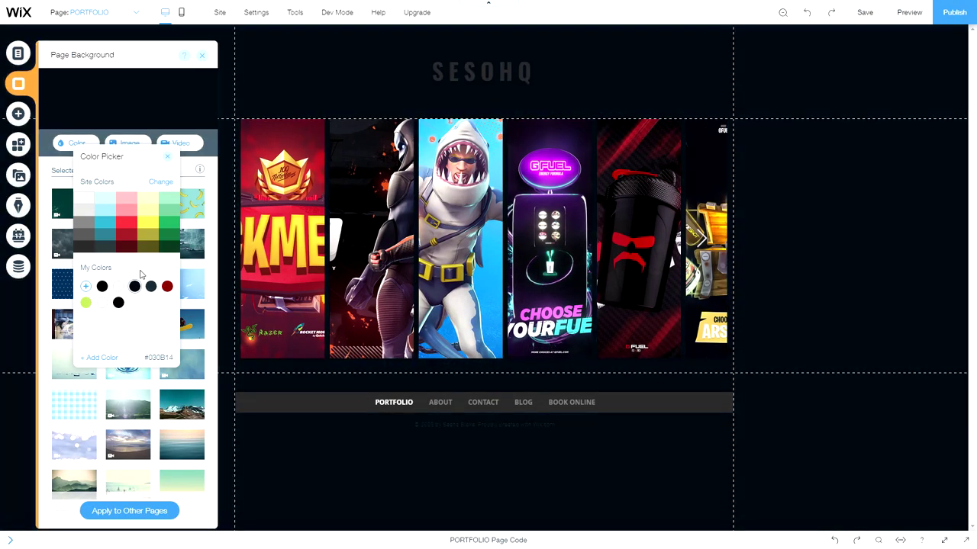
Change the SESOHQ header title's text colour to white.
{"action": "left_click", "coordinate": [482, 71]}
{"action": "left_click", "coordinate": [380, 105]}
{"action": "left_click", "coordinate": [764, 229]}
{"action": "left_click", "coordinate": [305, 229]}
Add a two-column About Us strip with a photo and text between the header and the gallery.
{"action": "left_click", "coordinate": [19, 114]}
{"action": "left_click_drag", "start_coordinate": [252, 138], "coordinate": [445, 123]}
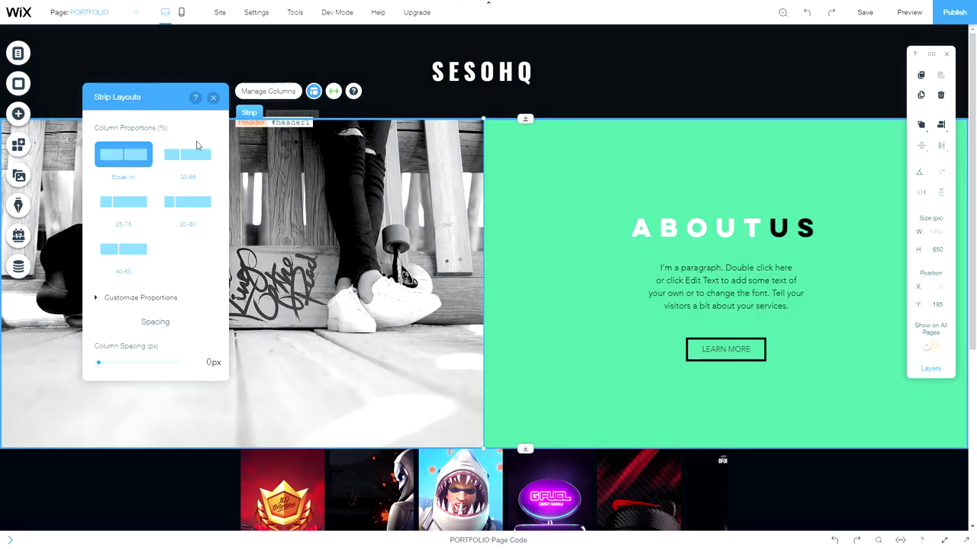
Replace the strip's first column background with the photo of the man in the red hoodie and preview the page.
{"action": "left_click", "coordinate": [229, 305]}
{"action": "left_click", "coordinate": [436, 160]}
{"action": "left_click", "coordinate": [571, 179]}
{"action": "scroll", "coordinate": [569, 296], "scroll_direction": "down", "scroll_amount": 3}
{"action": "left_click", "coordinate": [627, 133]}
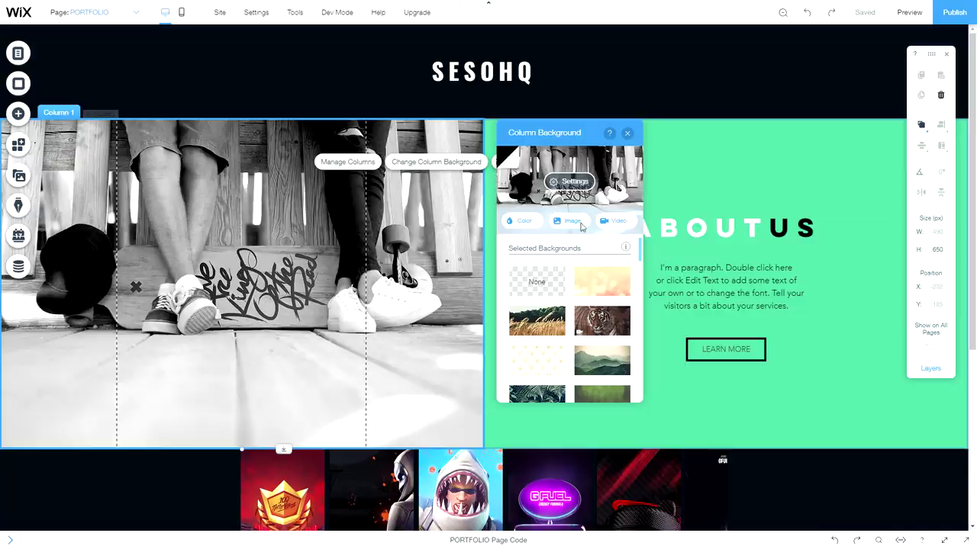
{"action": "left_click", "coordinate": [534, 179]}
{"action": "left_click", "coordinate": [845, 489]}
{"action": "left_click", "coordinate": [566, 179]}
{"action": "scroll", "coordinate": [582, 341], "scroll_direction": "down", "scroll_amount": 3}
{"action": "scroll", "coordinate": [565, 321], "scroll_direction": "up", "scroll_amount": 5}
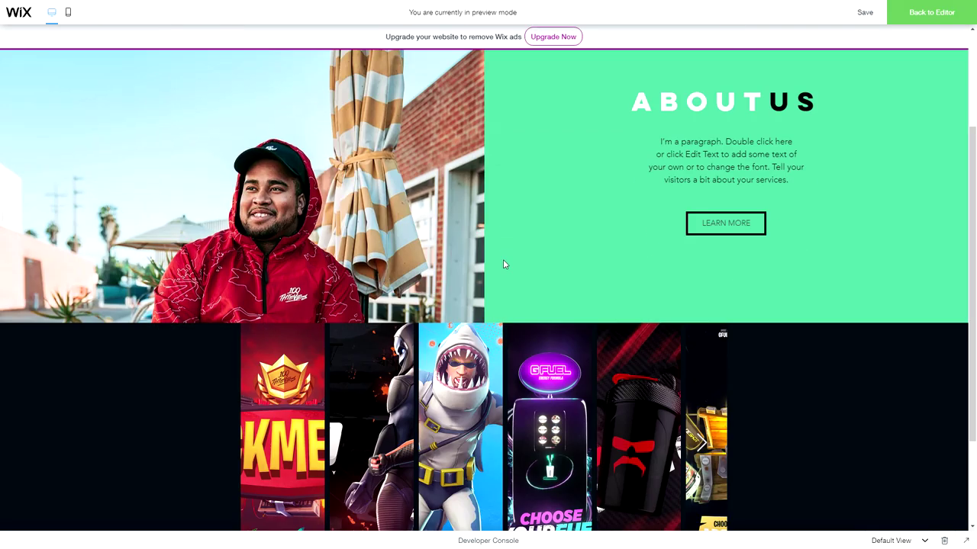
{"action": "scroll", "coordinate": [503, 260], "scroll_direction": "down", "scroll_amount": 3}
{"action": "scroll", "coordinate": [503, 260], "scroll_direction": "up", "scroll_amount": 3}
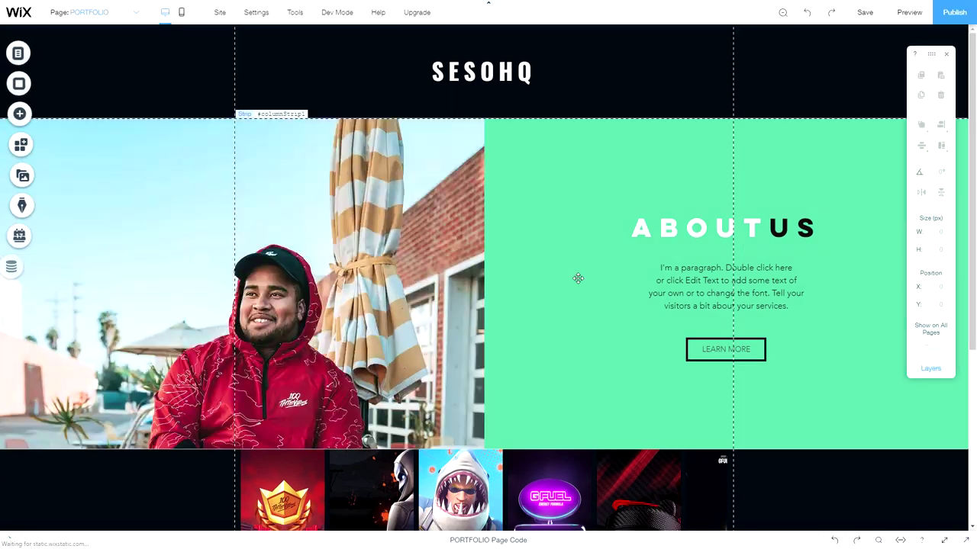
Enlarge the gallery to about 1186 by 721 px and place it at about X -133, Y 846, below the strip.
{"action": "scroll", "coordinate": [578, 278], "scroll_direction": "down", "scroll_amount": 4}
{"action": "left_click", "coordinate": [577, 279]}
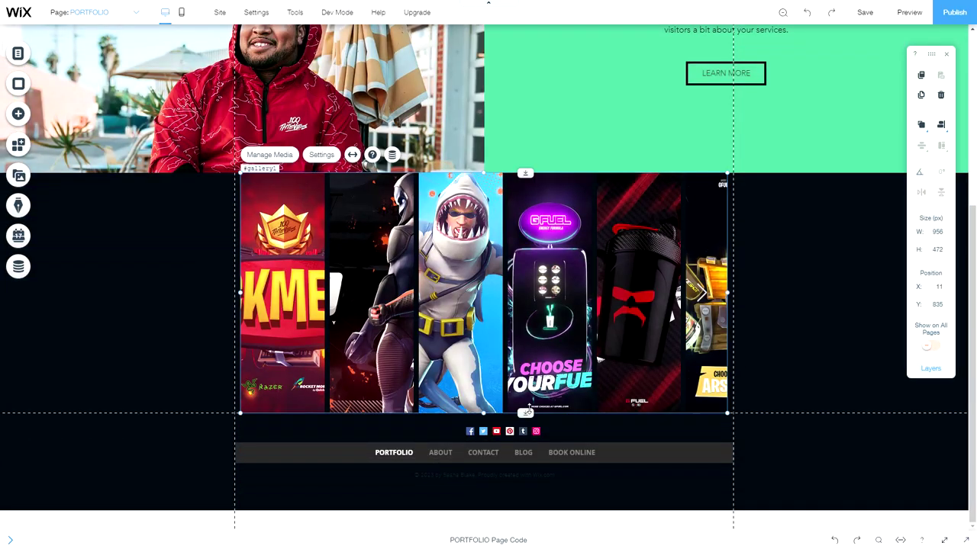
{"action": "left_click_drag", "start_coordinate": [525, 275], "coordinate": [631, 249]}
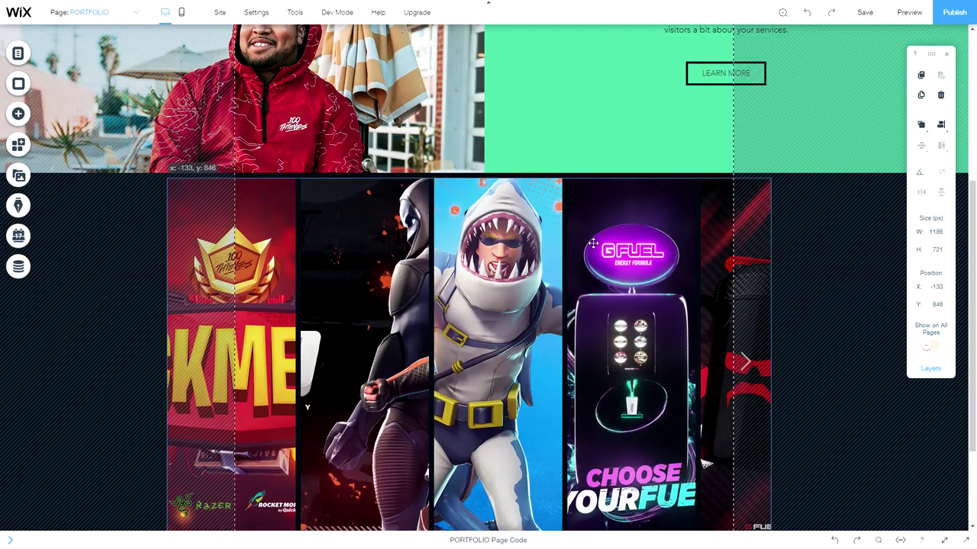
Change the strip's About Us heading to "ABOUT ME".
{"action": "scroll", "coordinate": [686, 245], "scroll_direction": "up", "scroll_amount": 4}
{"action": "left_click", "coordinate": [726, 228]}
{"action": "type", "text": "ABOUT ME"}
Replace the strip's placeholder paragraph with "Graphic designer and YouTube tutorialist", correcting the spelling of YouTube.
{"action": "left_click", "coordinate": [733, 282]}
{"action": "double_click", "coordinate": [732, 282]}
{"action": "type", "text": "Graphic designer and youtube tutorialist"}
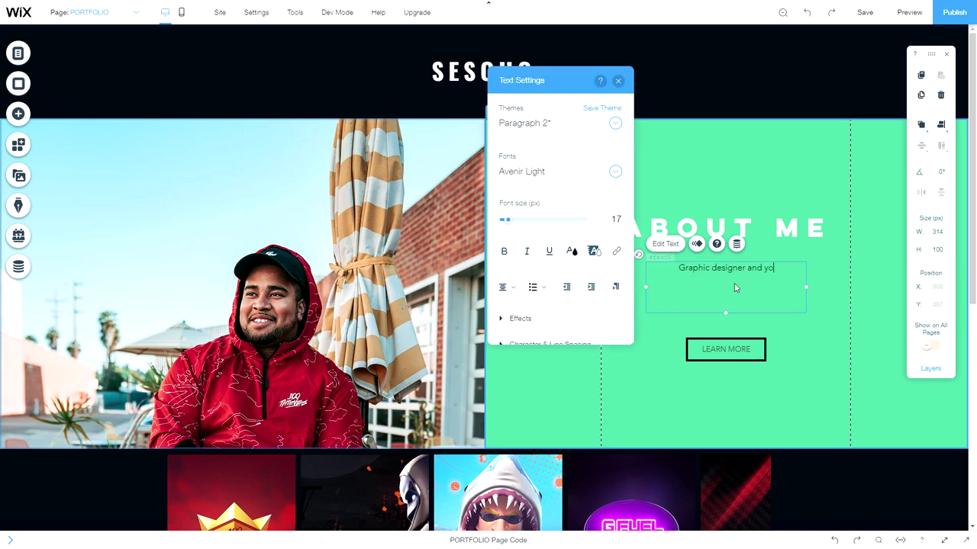
{"action": "right_click", "coordinate": [748, 268]}
{"action": "left_click", "coordinate": [771, 294]}
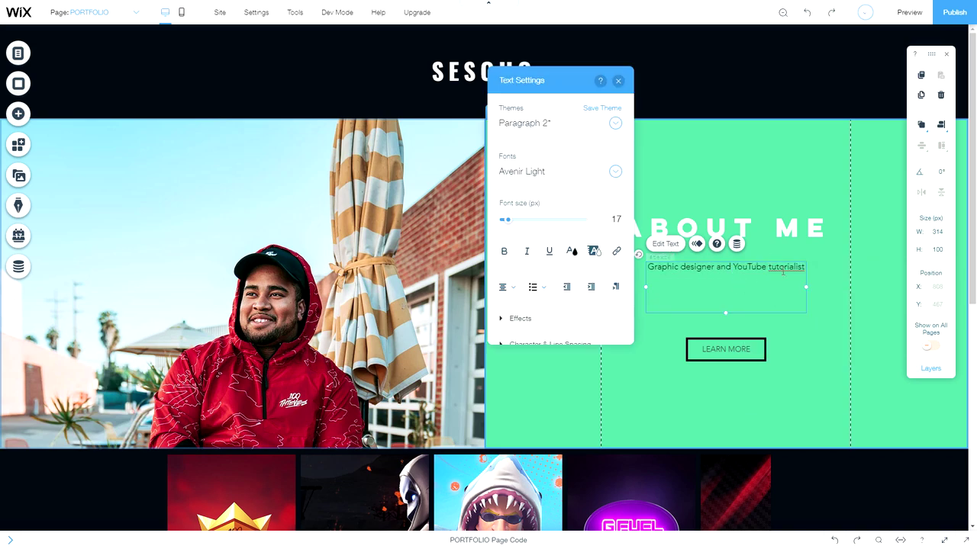
Preview the page, return to editing and change the About Me column's background colour to white.
{"action": "left_click", "coordinate": [909, 12]}
{"action": "scroll", "coordinate": [580, 229], "scroll_direction": "down", "scroll_amount": 5}
{"action": "left_click", "coordinate": [933, 12]}
{"action": "left_click", "coordinate": [771, 169]}
{"action": "left_click", "coordinate": [314, 84]}
{"action": "left_click", "coordinate": [656, 164]}
{"action": "left_click", "coordinate": [656, 137]}
{"action": "left_click", "coordinate": [443, 211]}
{"action": "key", "text": "Escape"}
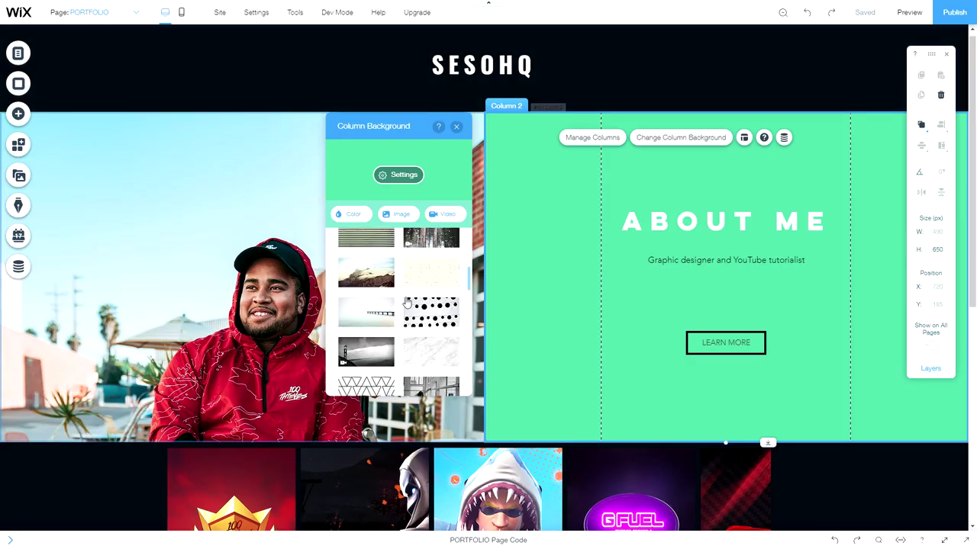
{"action": "left_click", "coordinate": [348, 213]}
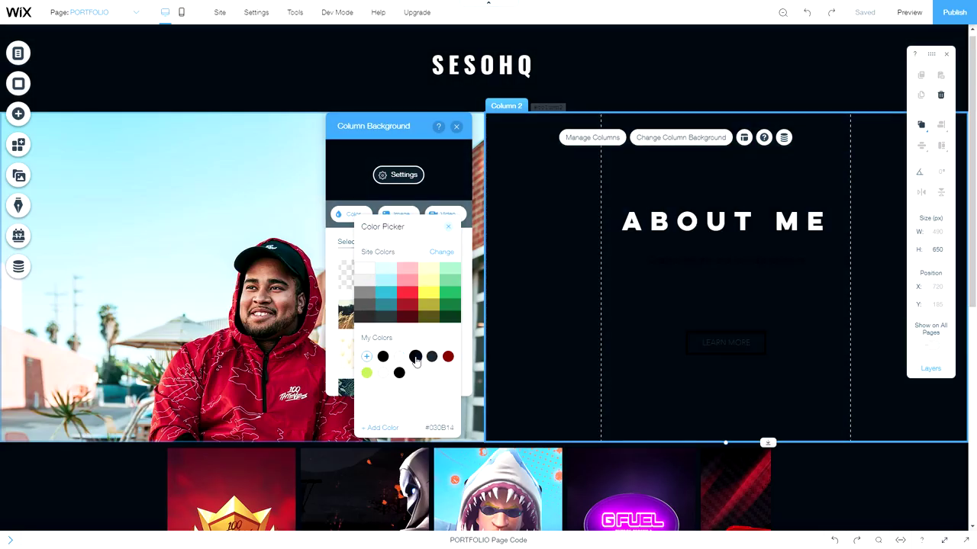
{"action": "left_click", "coordinate": [399, 357]}
Make the About Me heading black and preview the whole page from the header downwards.
{"action": "left_click", "coordinate": [717, 223]}
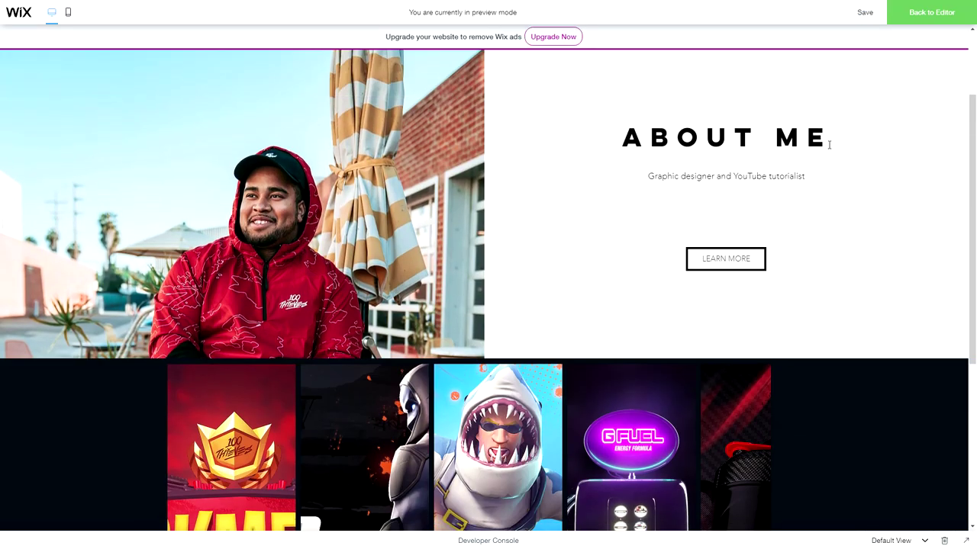
{"action": "scroll", "coordinate": [817, 179], "scroll_direction": "up", "scroll_amount": 2}
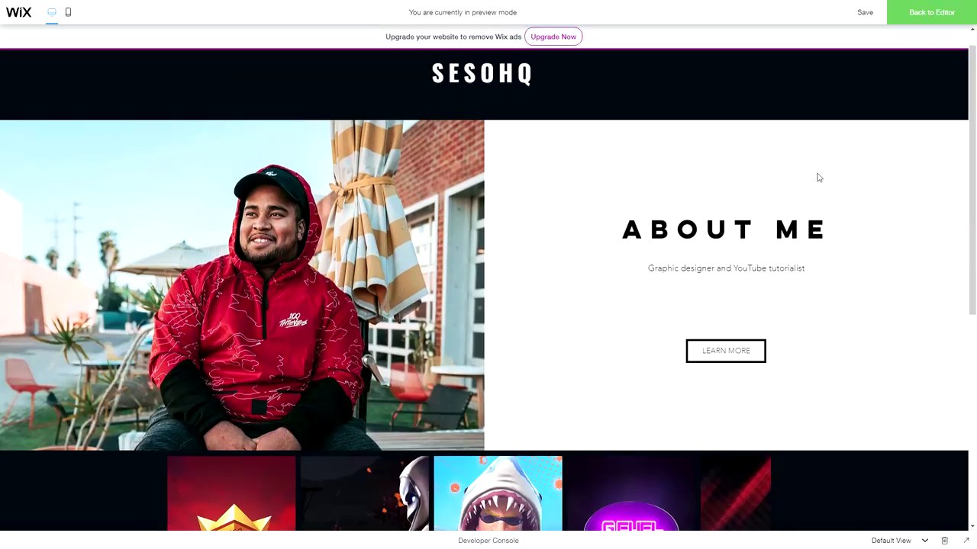
{"action": "scroll", "coordinate": [489, 484], "scroll_direction": "down", "scroll_amount": 15}
{"action": "left_click", "coordinate": [485, 476]}
{"action": "left_click", "coordinate": [399, 442]}
{"action": "scroll", "coordinate": [445, 387], "scroll_direction": "down", "scroll_amount": 2}
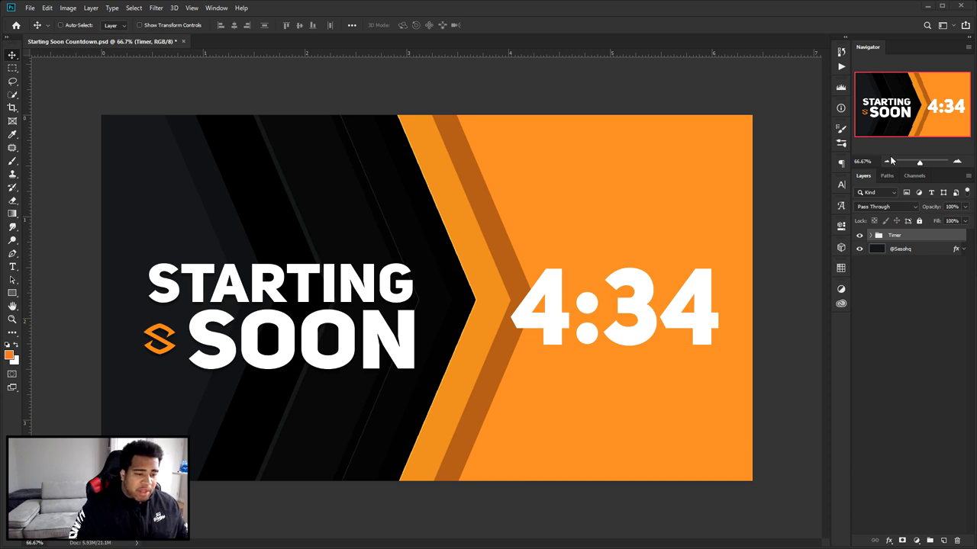
In Photoshop's Starting Soon Countdown document, hide the Timer group and set the foreground colour to #ec7b20.
{"action": "left_click", "coordinate": [860, 236]}
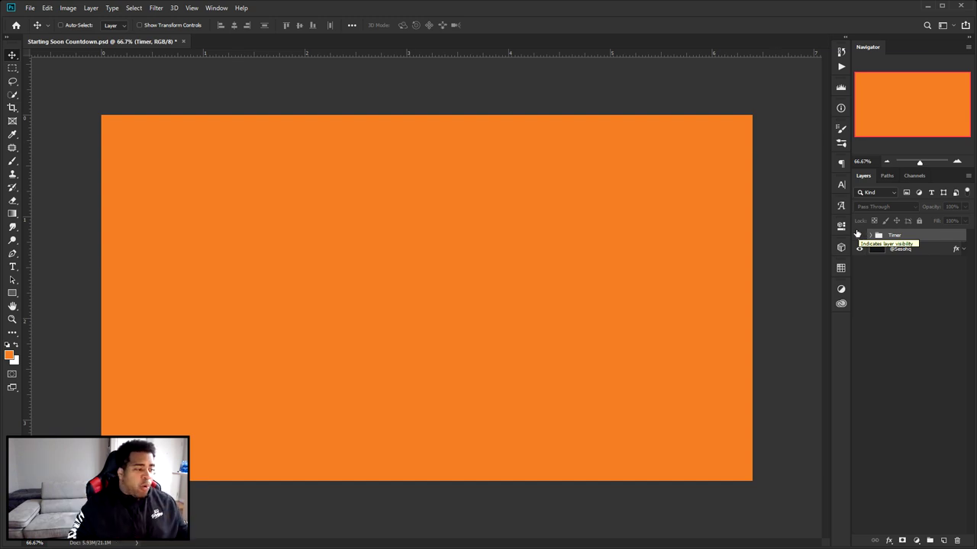
{"action": "left_click", "coordinate": [11, 355]}
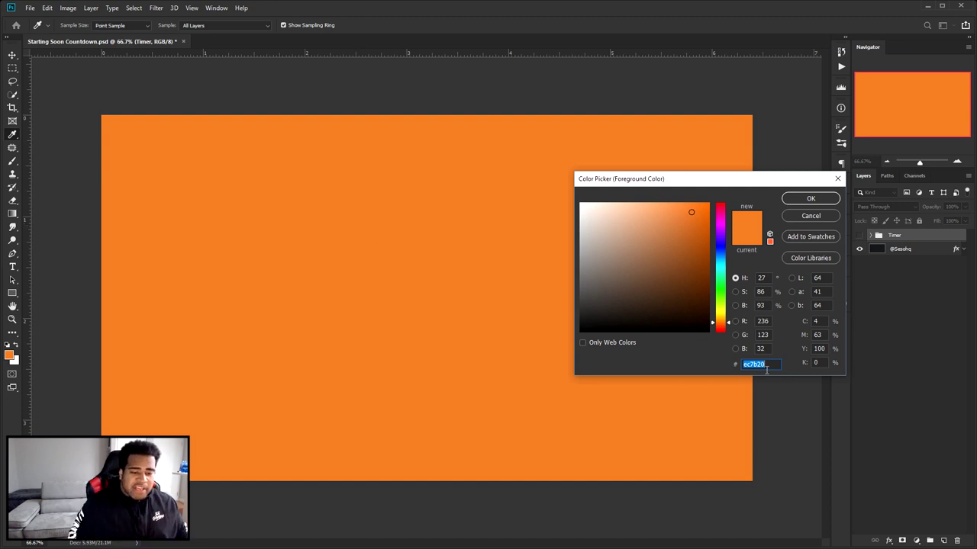
{"action": "left_click", "coordinate": [808, 199]}
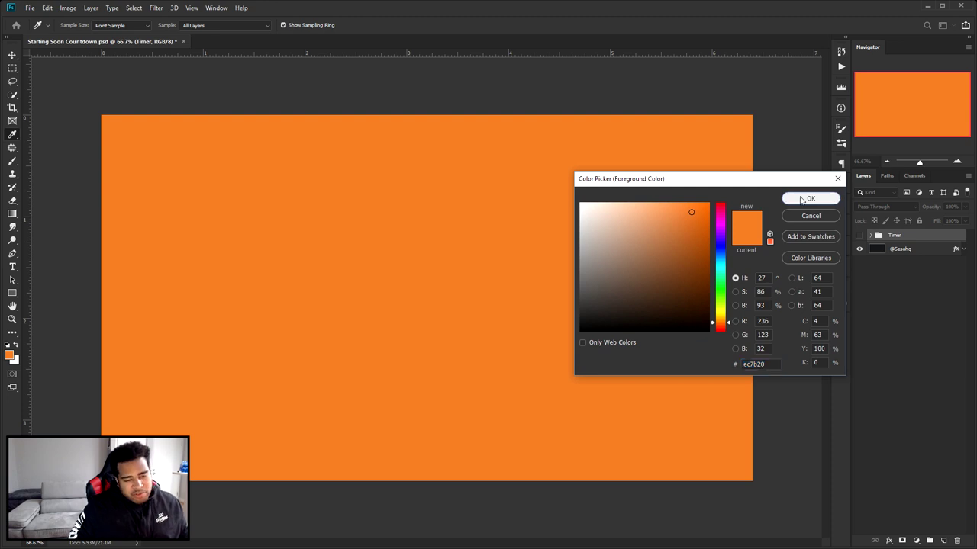
Place a horizontal guide across the canvas at half its height and show the Timer group again.
{"action": "key", "text": "v"}
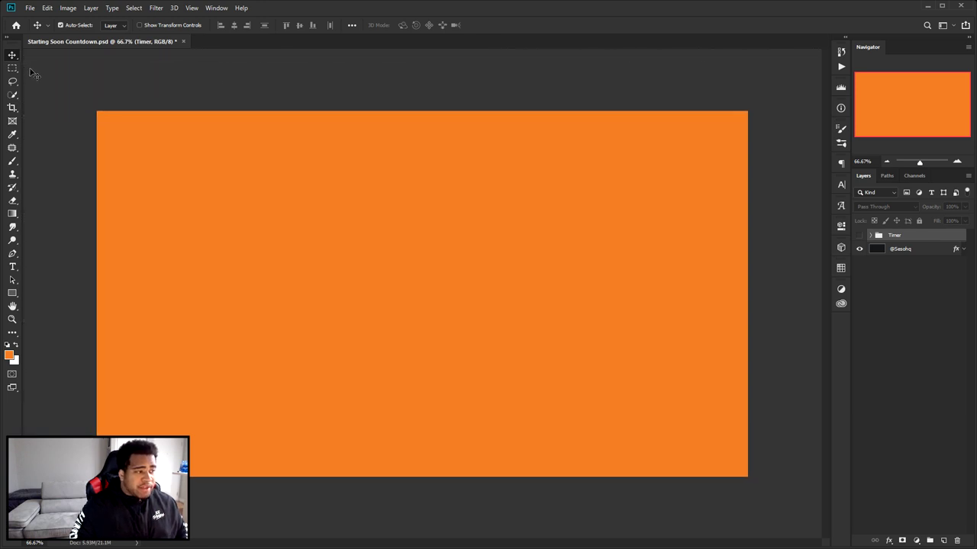
{"action": "left_click_drag", "start_coordinate": [380, 51], "coordinate": [761, 296]}
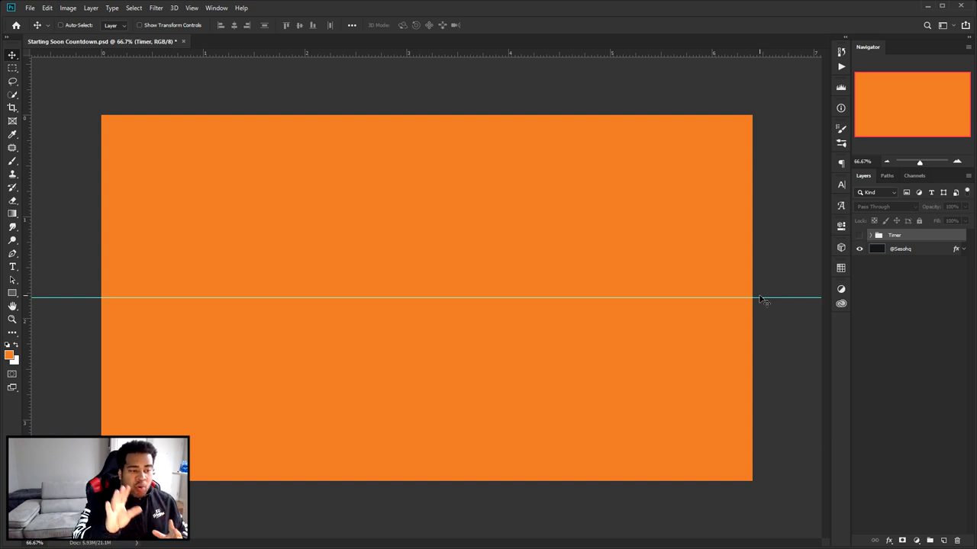
{"action": "left_click", "coordinate": [860, 236]}
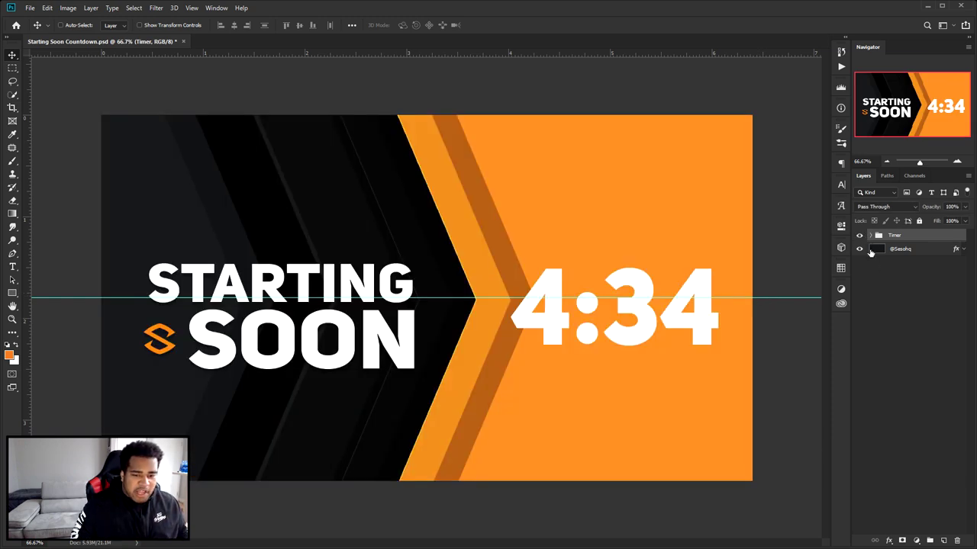
Hide the Text group inside the Timer group and collapse the Timer group.
{"action": "left_click", "coordinate": [872, 236]}
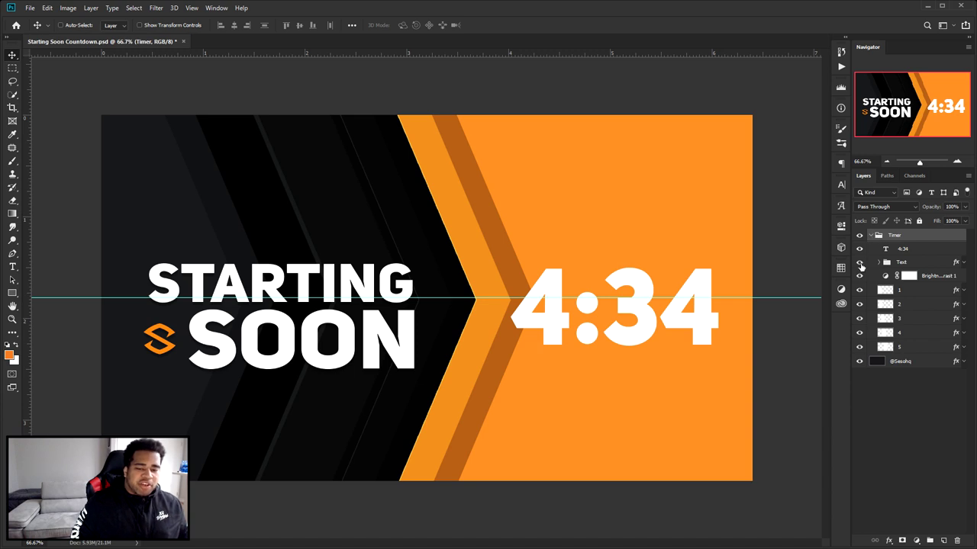
{"action": "left_click", "coordinate": [861, 267]}
{"action": "left_click", "coordinate": [871, 236]}
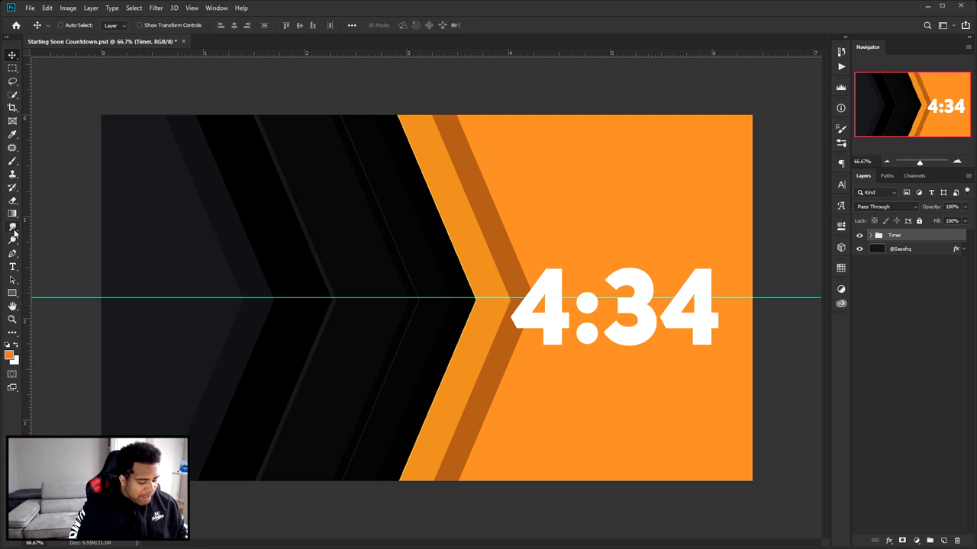
{"action": "left_click", "coordinate": [13, 253]}
{"action": "left_click", "coordinate": [52, 253]}
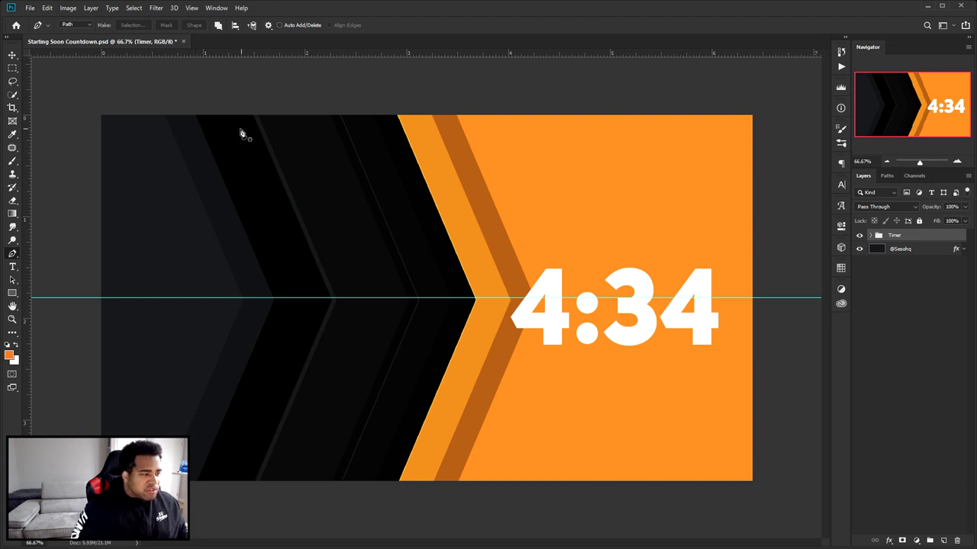
{"action": "scroll", "coordinate": [301, 186], "scroll_direction": "up", "scroll_amount": 2}
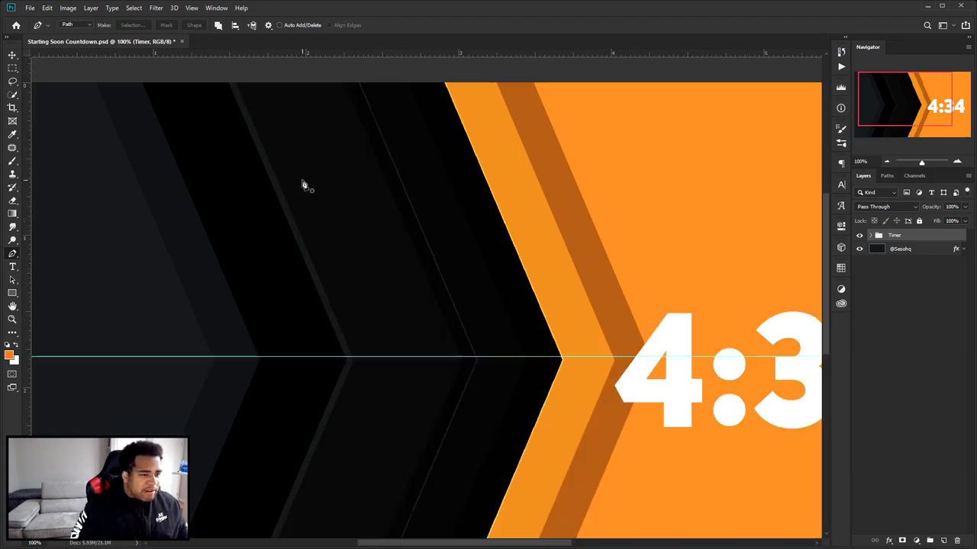
{"action": "scroll", "coordinate": [296, 185], "scroll_direction": "down", "scroll_amount": 1}
{"action": "scroll", "coordinate": [293, 185], "scroll_direction": "down", "scroll_amount": 1}
{"action": "right_click", "coordinate": [197, 68]}
{"action": "left_click", "coordinate": [158, 86]}
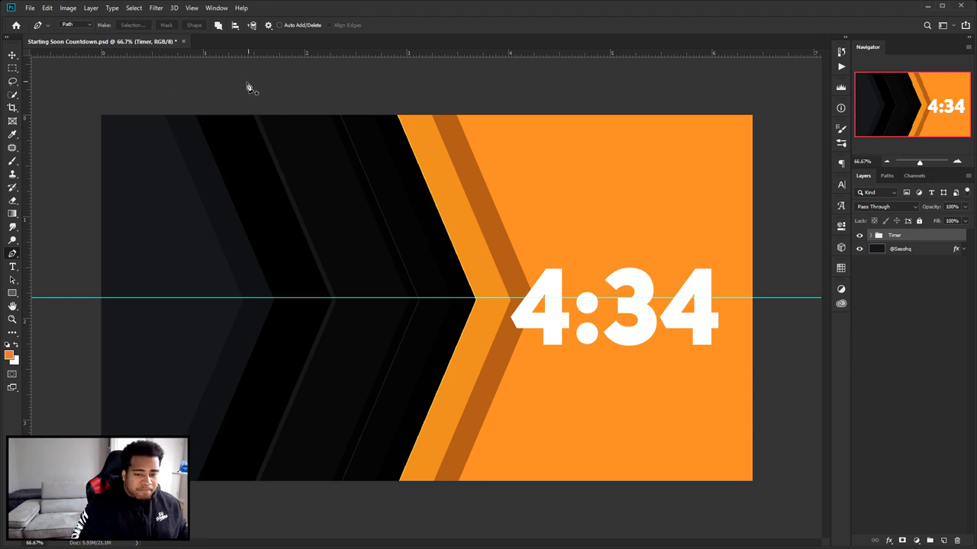
{"action": "left_click", "coordinate": [925, 252]}
{"action": "left_click", "coordinate": [944, 540]}
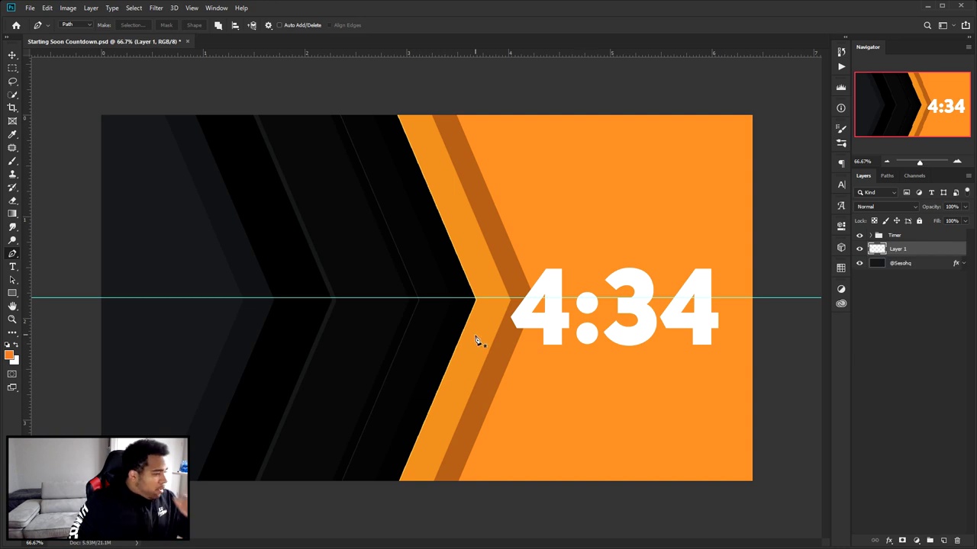
Draw a closed path from above the canvas along the foremost dark chevron's upper edge to the guide, extending past the canvas's left side.
{"action": "left_click", "coordinate": [174, 74]}
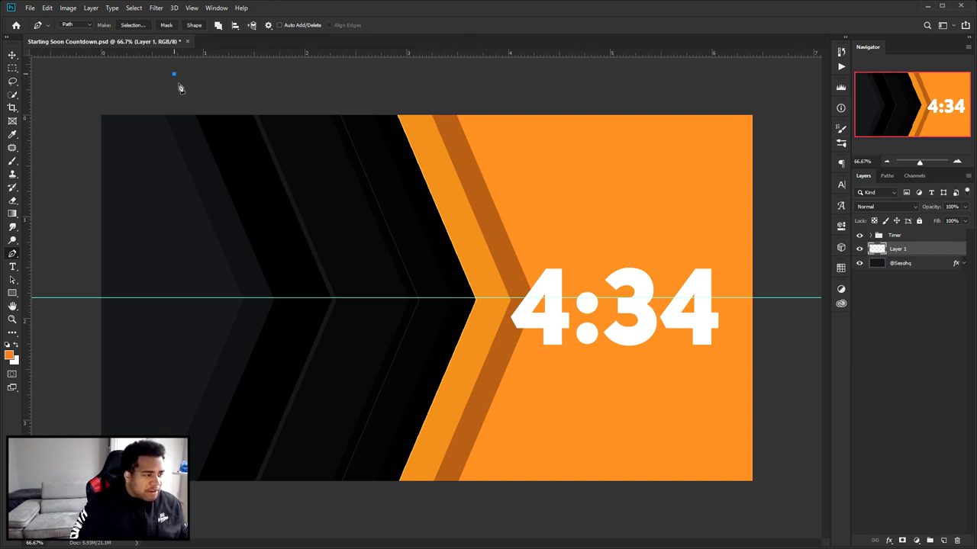
{"action": "left_click", "coordinate": [275, 299]}
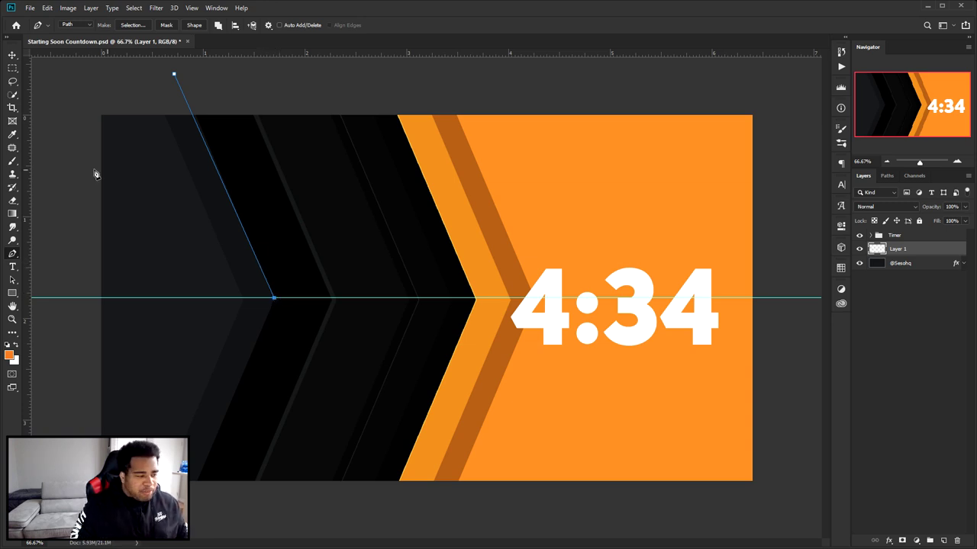
{"action": "left_click", "coordinate": [40, 297]}
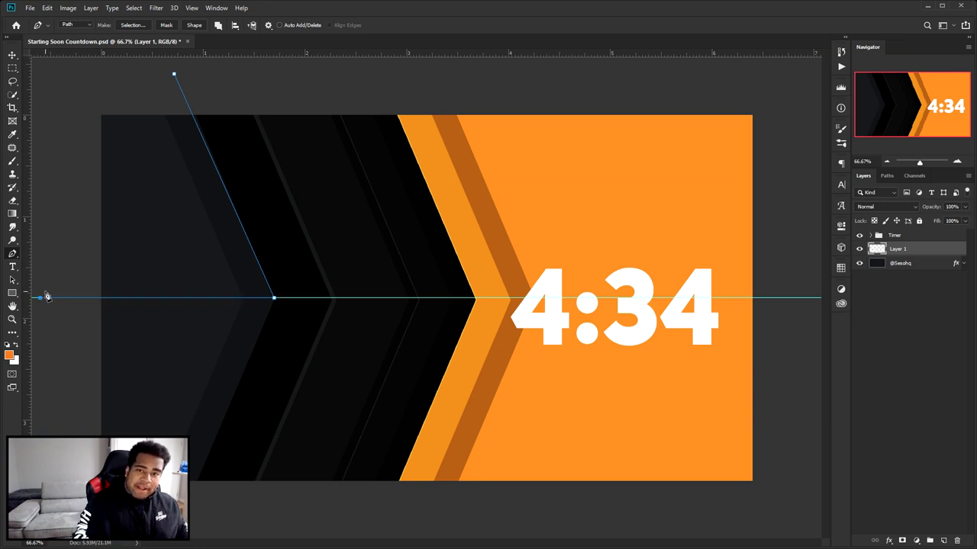
{"action": "left_click", "coordinate": [39, 73]}
{"action": "left_click", "coordinate": [174, 75]}
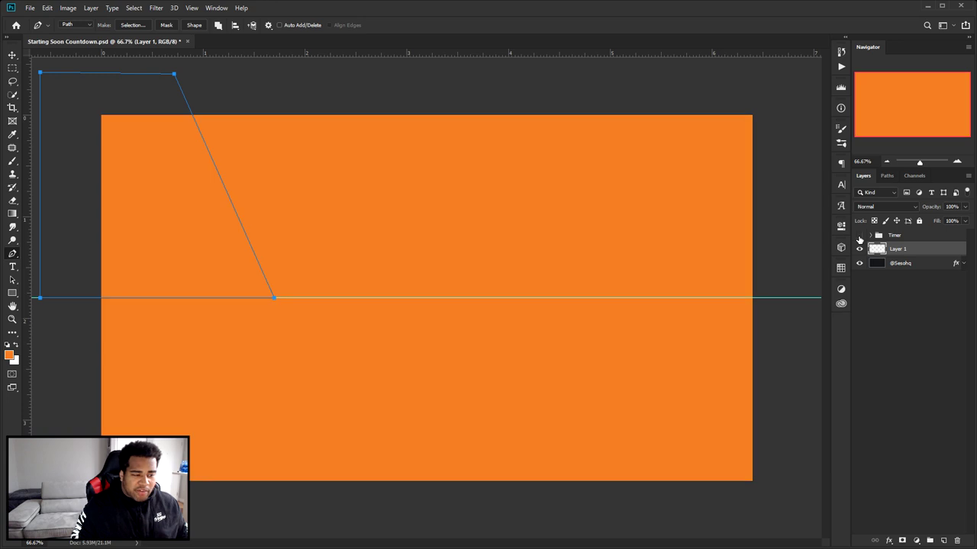
Hide the Timer group, fill the path with white on Layer 1 at 100% opacity, and delete the path.
{"action": "left_click", "coordinate": [859, 236]}
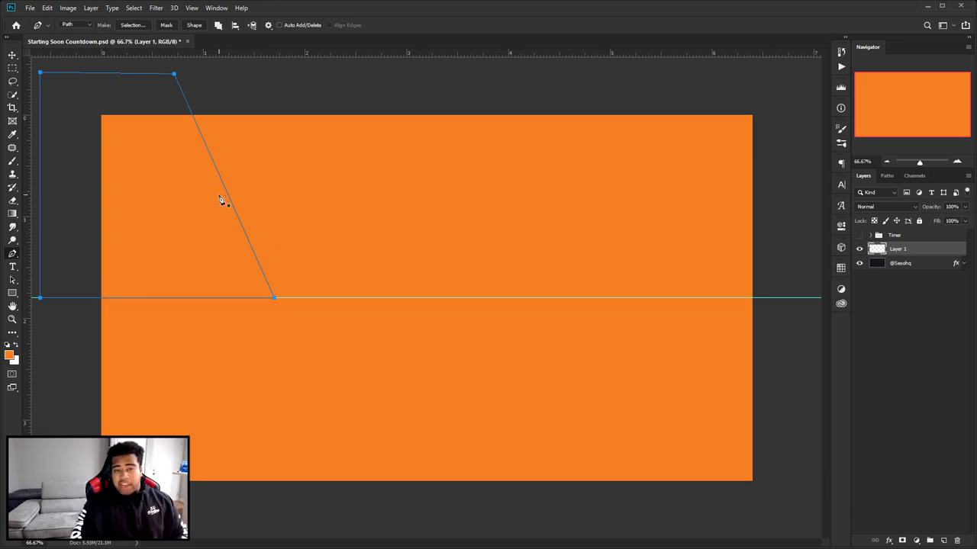
{"action": "right_click", "coordinate": [492, 173]}
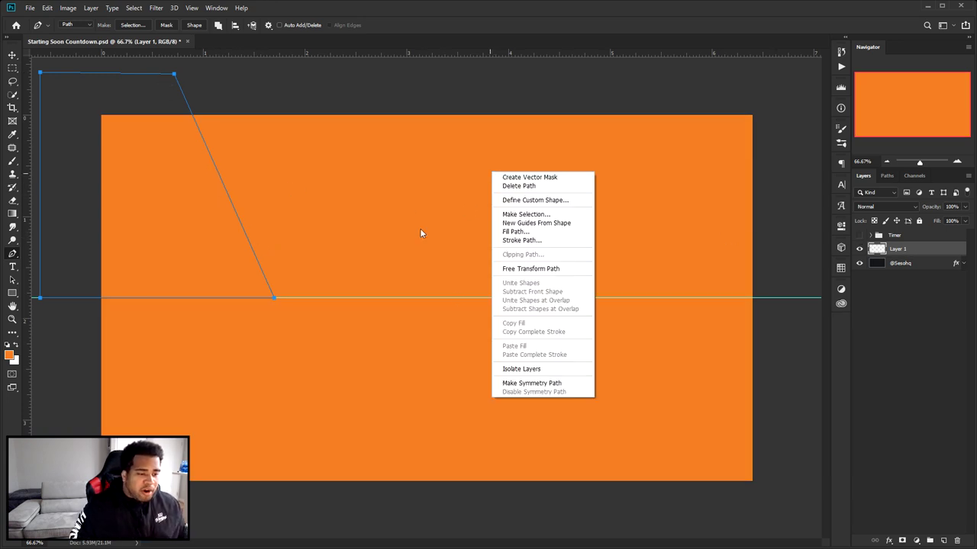
{"action": "left_click", "coordinate": [514, 232]}
{"action": "left_click", "coordinate": [674, 195]}
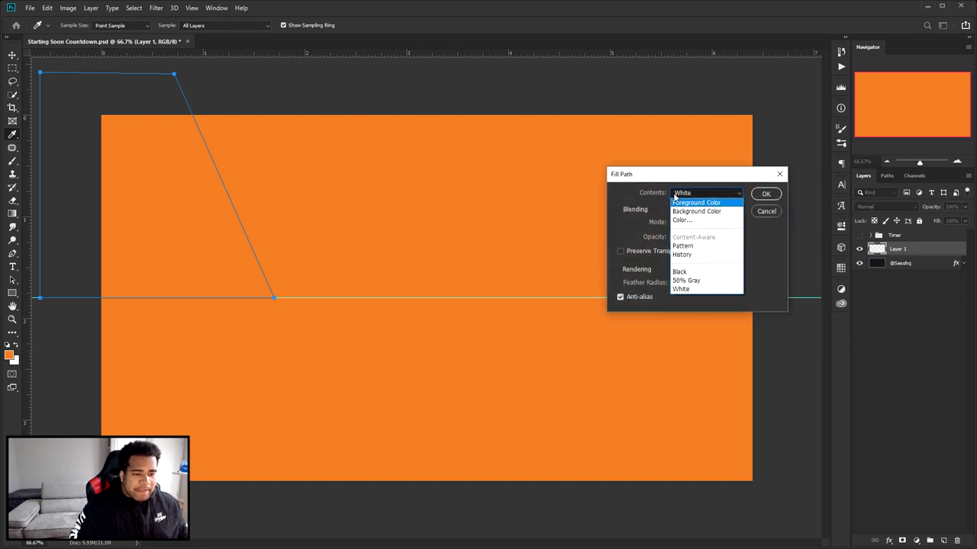
{"action": "left_click", "coordinate": [690, 289]}
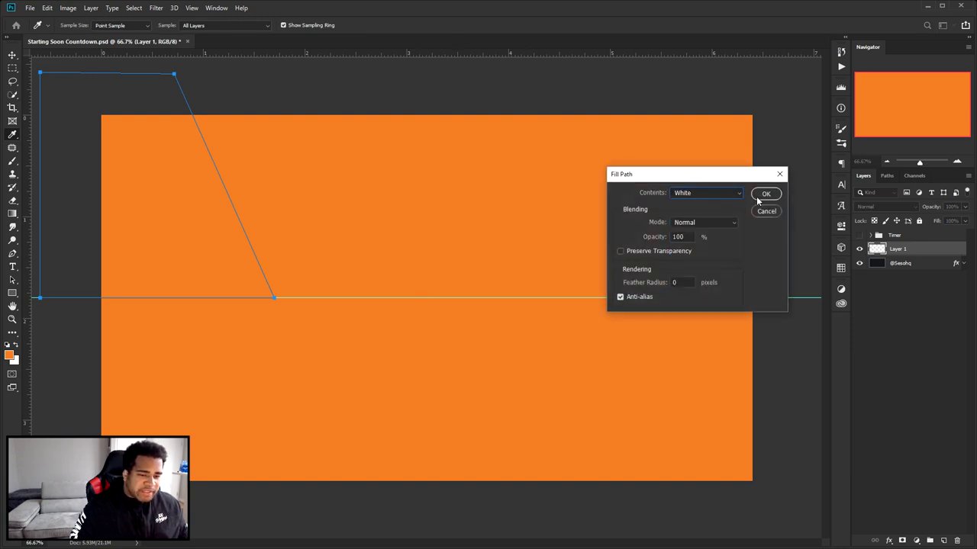
{"action": "left_click", "coordinate": [764, 195]}
{"action": "right_click", "coordinate": [369, 152]}
{"action": "left_click", "coordinate": [431, 167]}
{"action": "double_click", "coordinate": [898, 249]}
{"action": "left_click", "coordinate": [86, 70]}
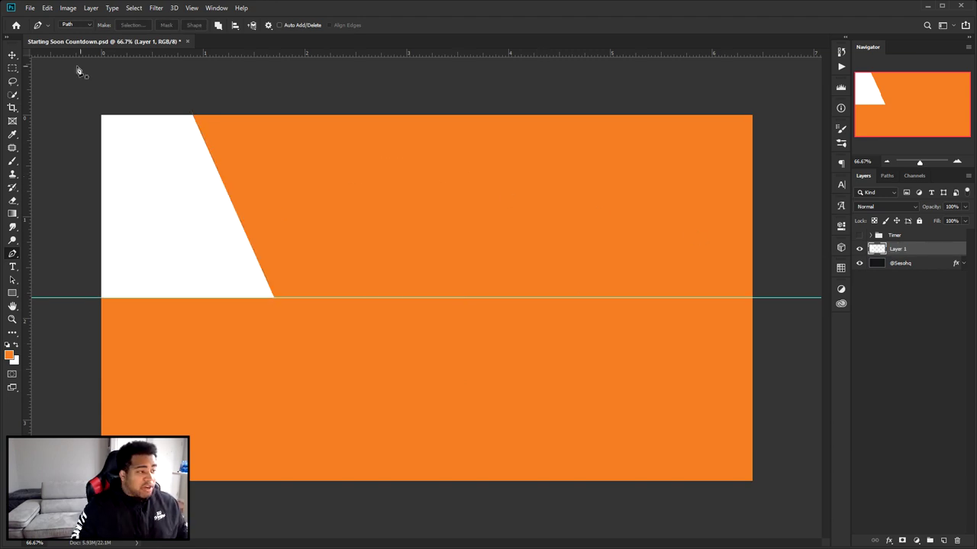
Duplicate the white shape directly below the guide and flip the copy vertically to complete the arrow.
{"action": "left_click_drag", "start_coordinate": [12, 55], "coordinate": [54, 64]}
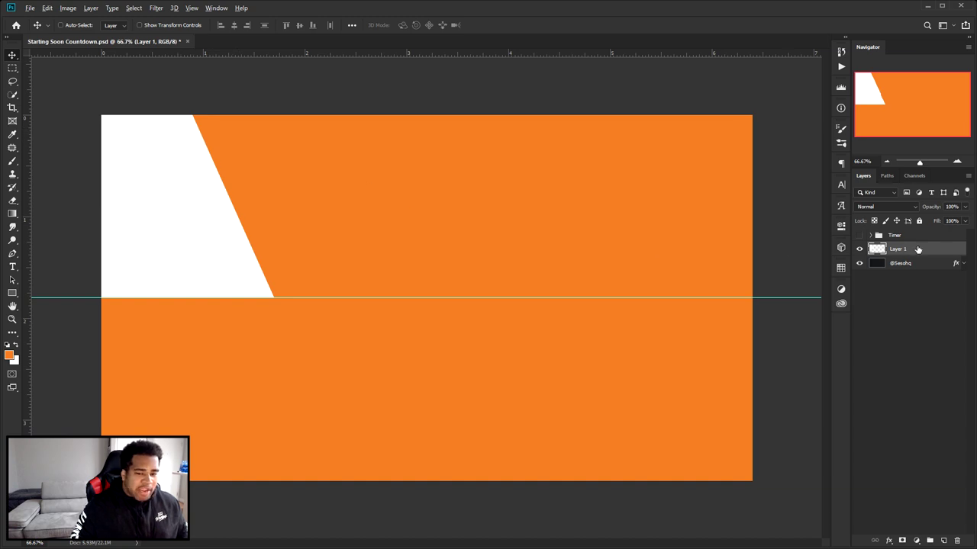
{"action": "left_click_drag", "start_coordinate": [169, 139], "coordinate": [142, 324]}
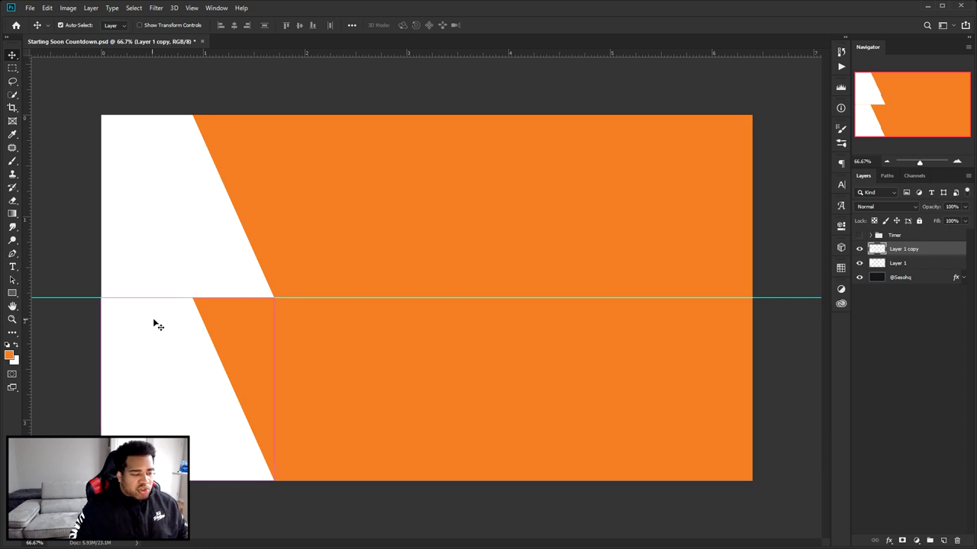
{"action": "key", "text": "ctrl+t"}
{"action": "right_click", "coordinate": [219, 311]}
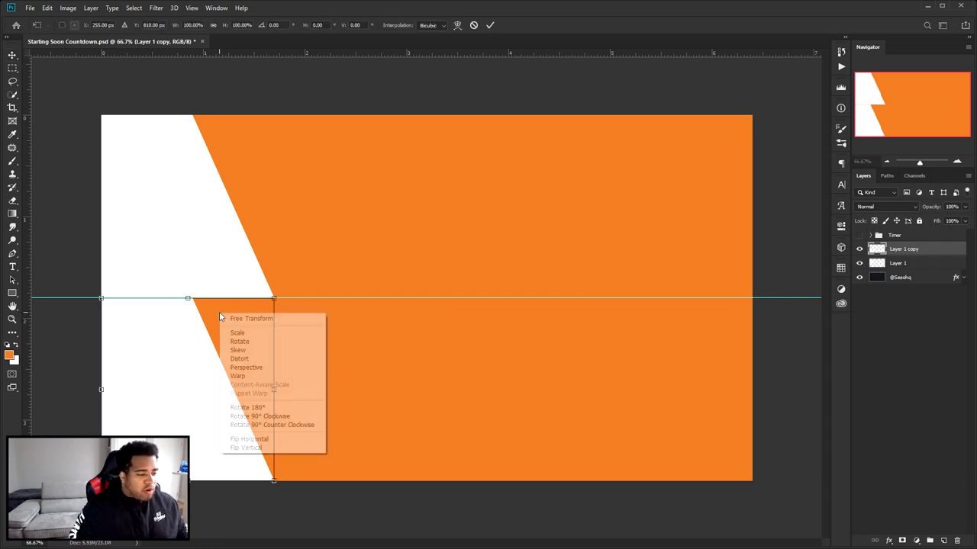
{"action": "left_click", "coordinate": [261, 448]}
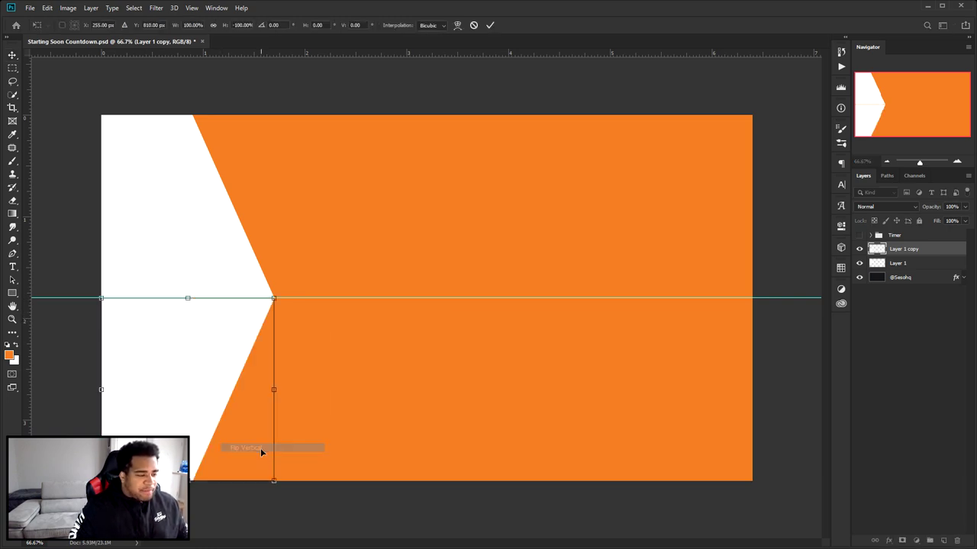
{"action": "left_click", "coordinate": [489, 25]}
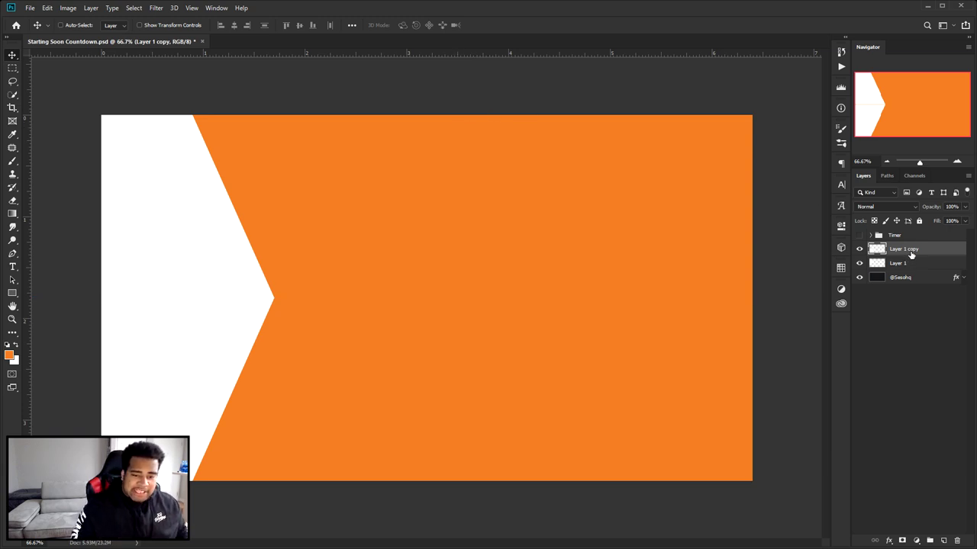
Merge Layer 1 and its copy into one layer and rename it Shape.
{"action": "left_click", "coordinate": [859, 248]}
{"action": "left_click", "coordinate": [860, 249]}
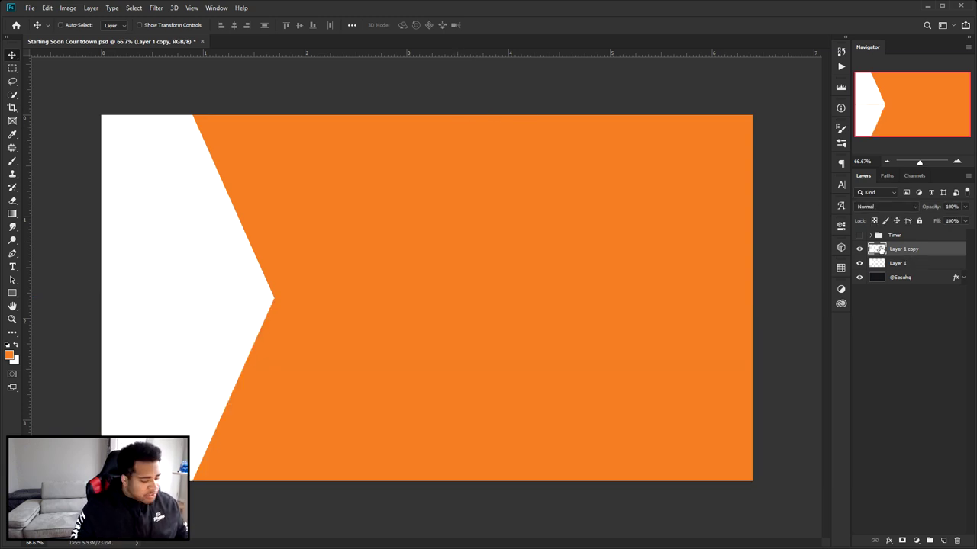
{"action": "left_click", "coordinate": [925, 262], "text": "shift"}
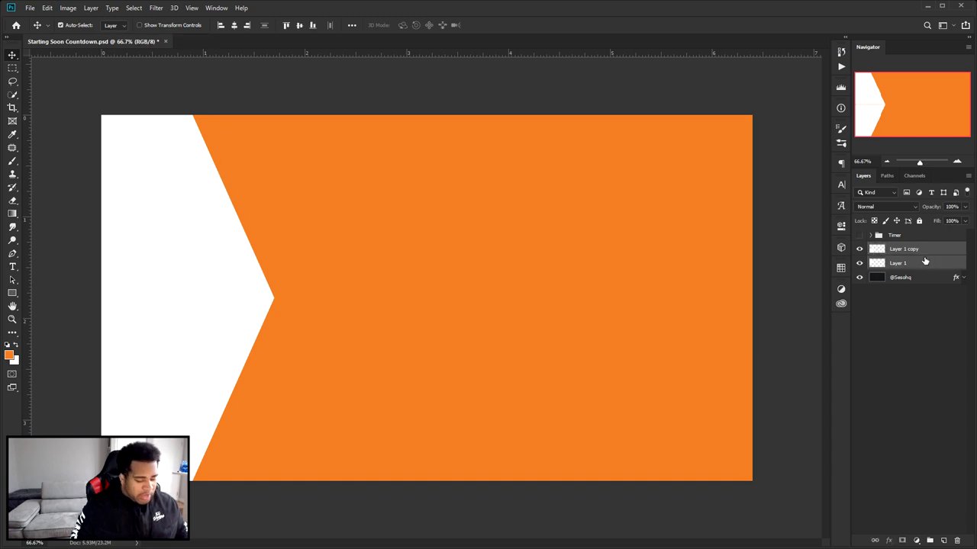
{"action": "key", "text": "ctrl+e"}
{"action": "double_click", "coordinate": [907, 248]}
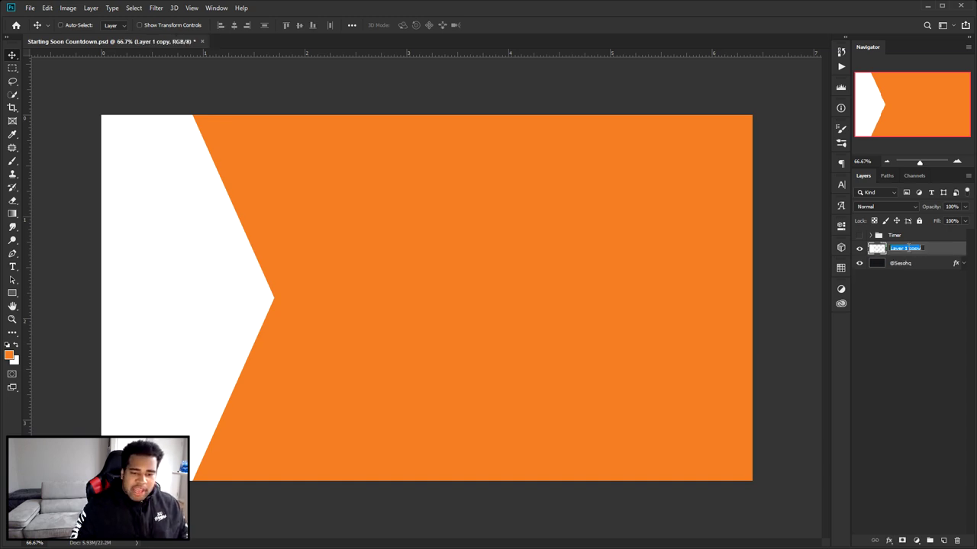
{"action": "type", "text": "Shaper"}
{"action": "key", "text": "Return"}
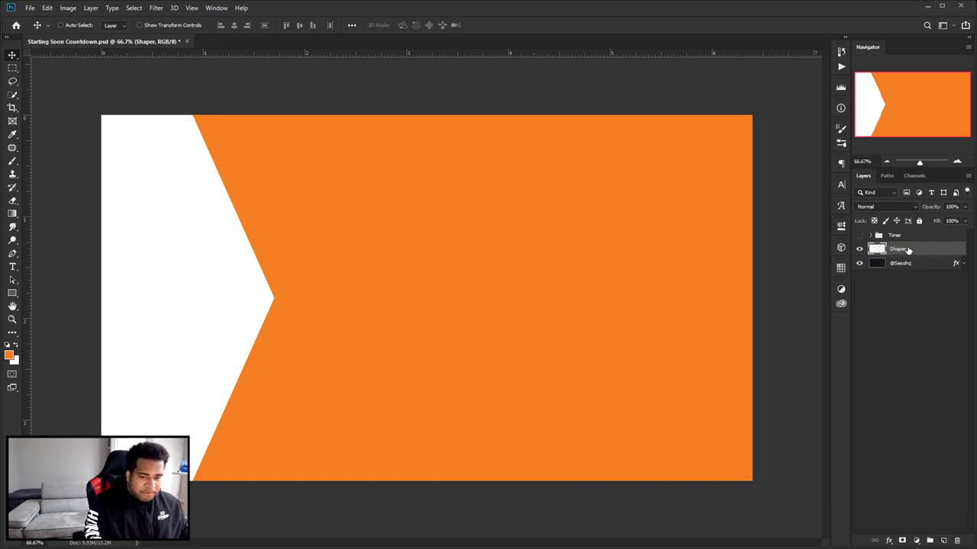
{"action": "double_click", "coordinate": [908, 248]}
{"action": "key", "text": "Return"}
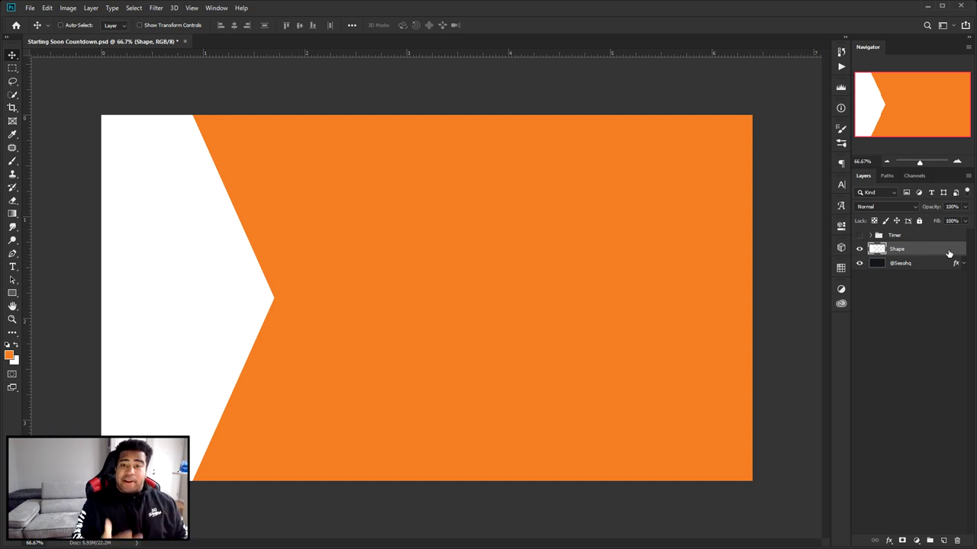
Apply the saved Style 57 to the Shape layer and accept #1a1b1d as its Color Overlay colour.
{"action": "double_click", "coordinate": [948, 252]}
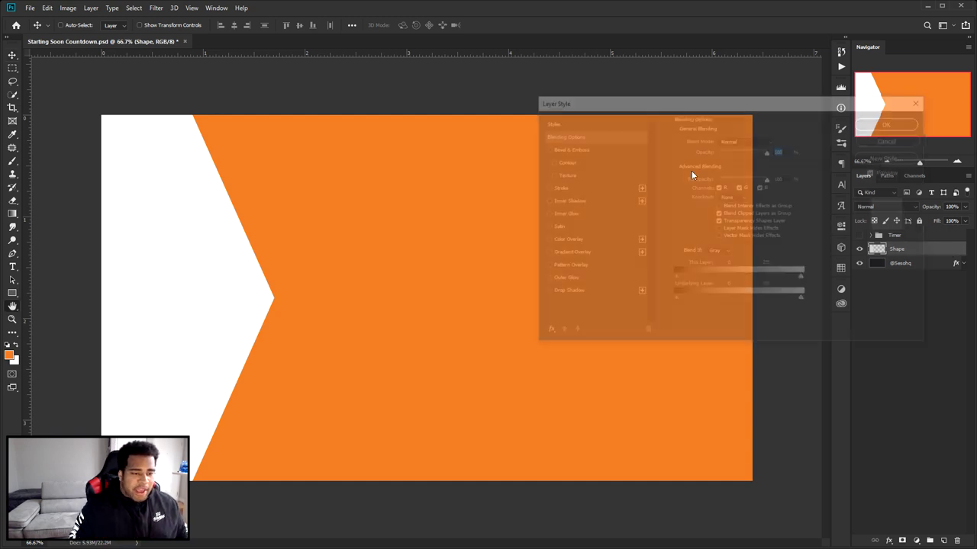
{"action": "left_click", "coordinate": [574, 120]}
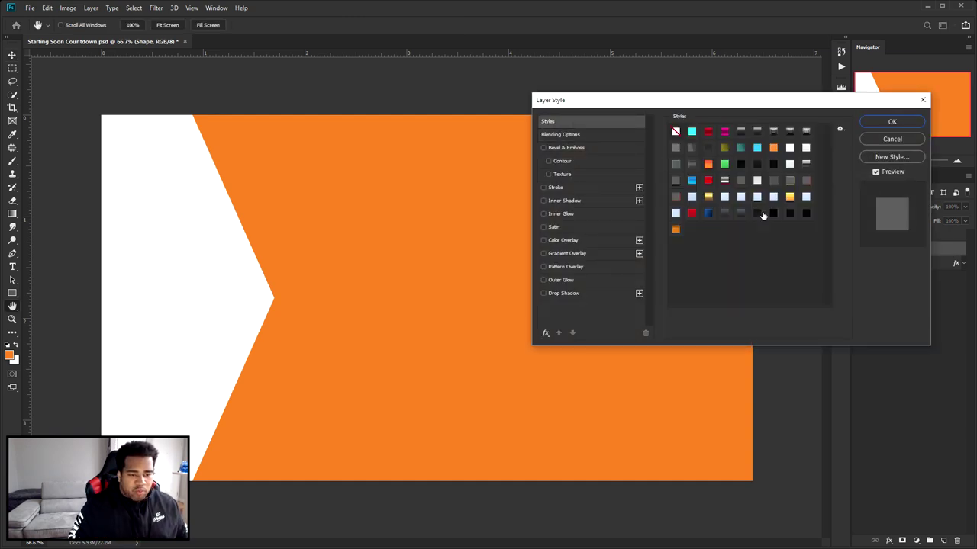
{"action": "left_click", "coordinate": [758, 214]}
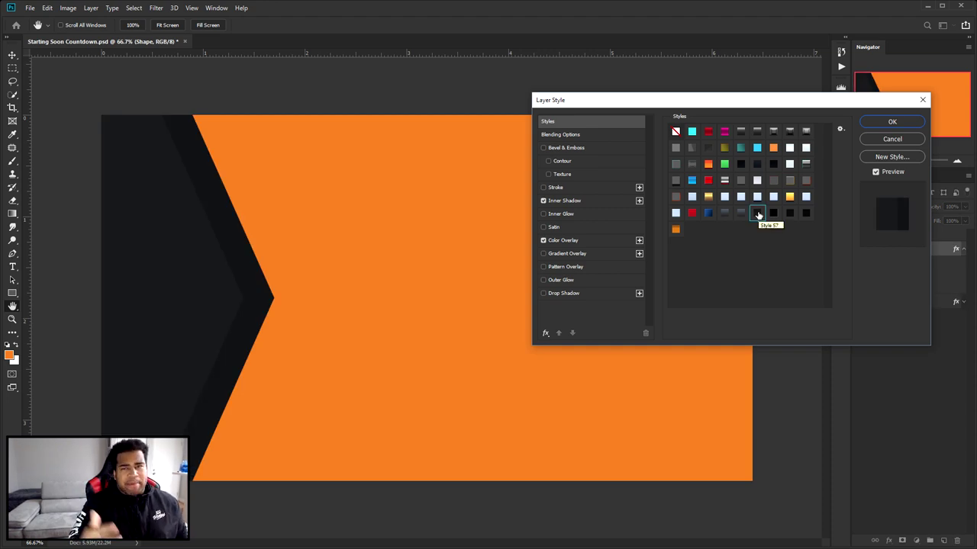
{"action": "left_click", "coordinate": [565, 240]}
{"action": "left_click", "coordinate": [777, 140]}
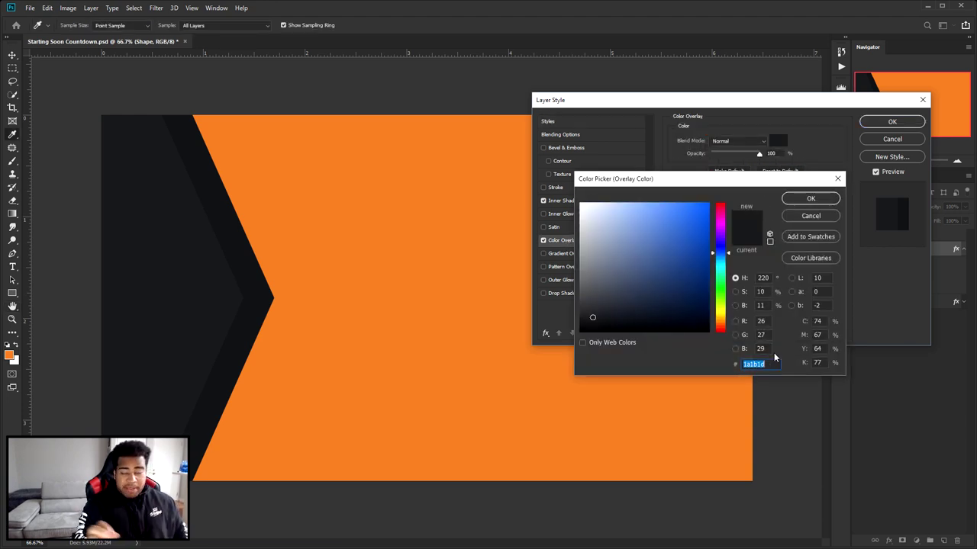
{"action": "left_click", "coordinate": [810, 198]}
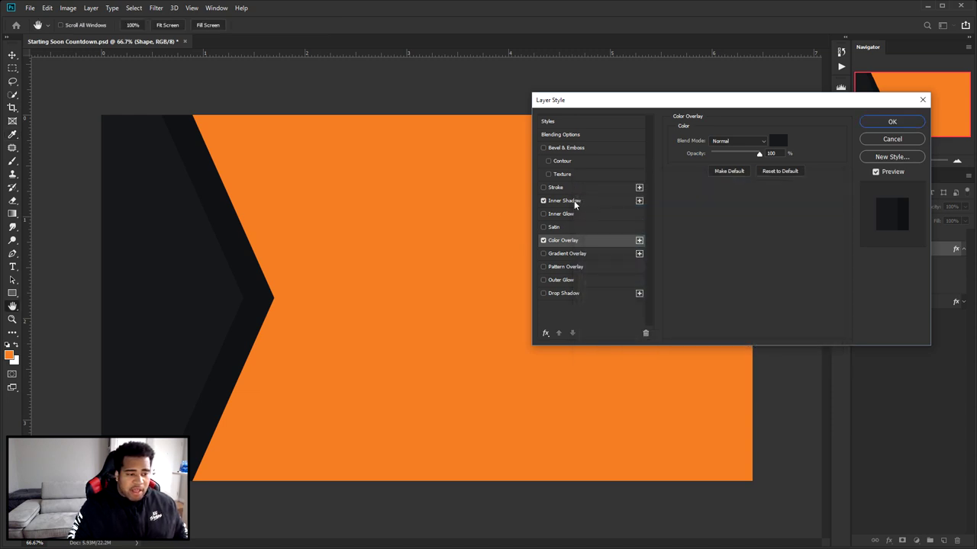
Set the Shape layer's Inner Shadow opacity to 20%, accept #000000 as its colour, and apply the layer style.
{"action": "left_click", "coordinate": [574, 203]}
{"action": "double_click", "coordinate": [769, 153]}
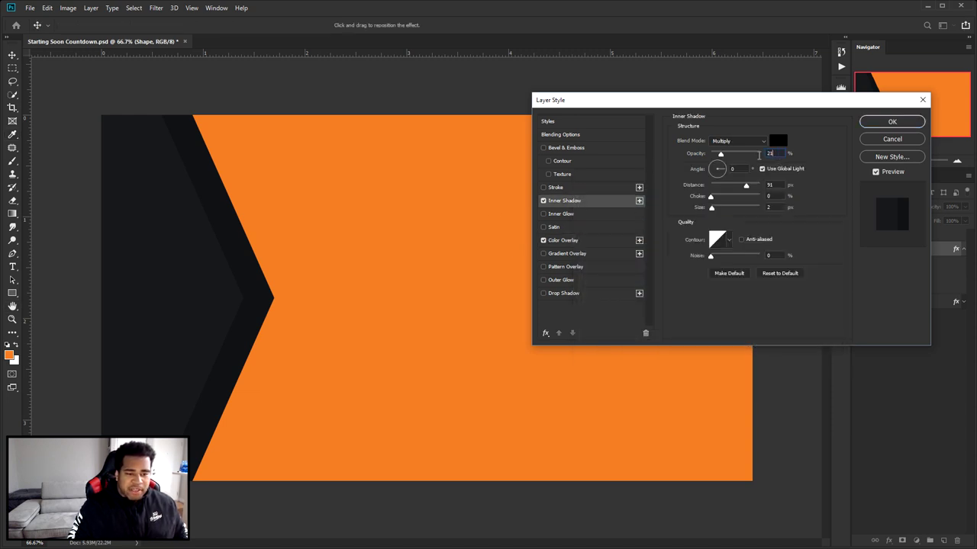
{"action": "left_click_drag", "start_coordinate": [718, 155], "coordinate": [717, 154]}
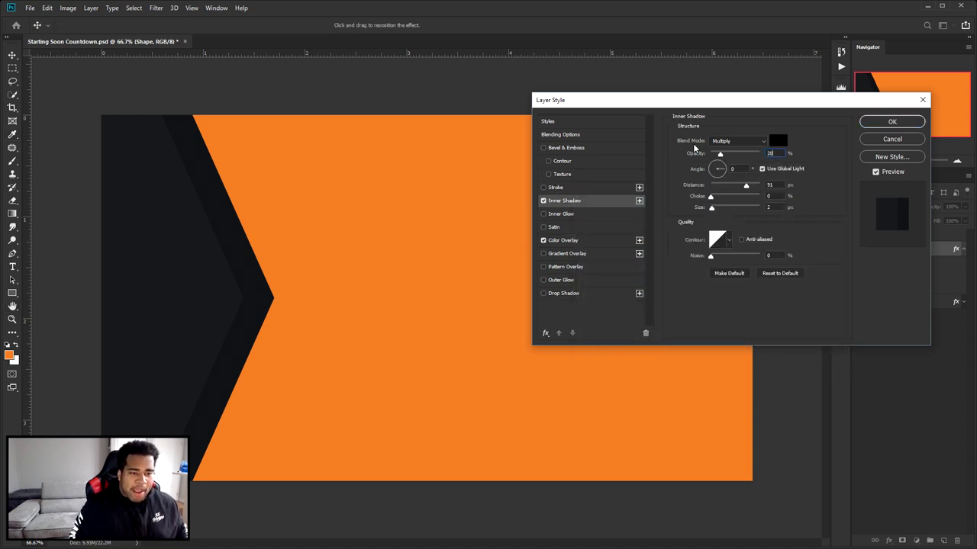
{"action": "left_click", "coordinate": [777, 140]}
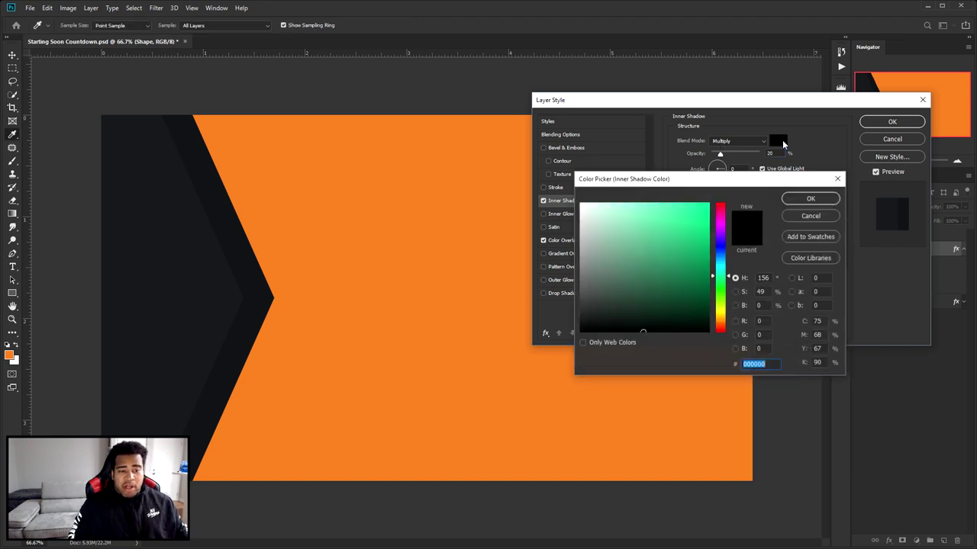
{"action": "left_click", "coordinate": [811, 200]}
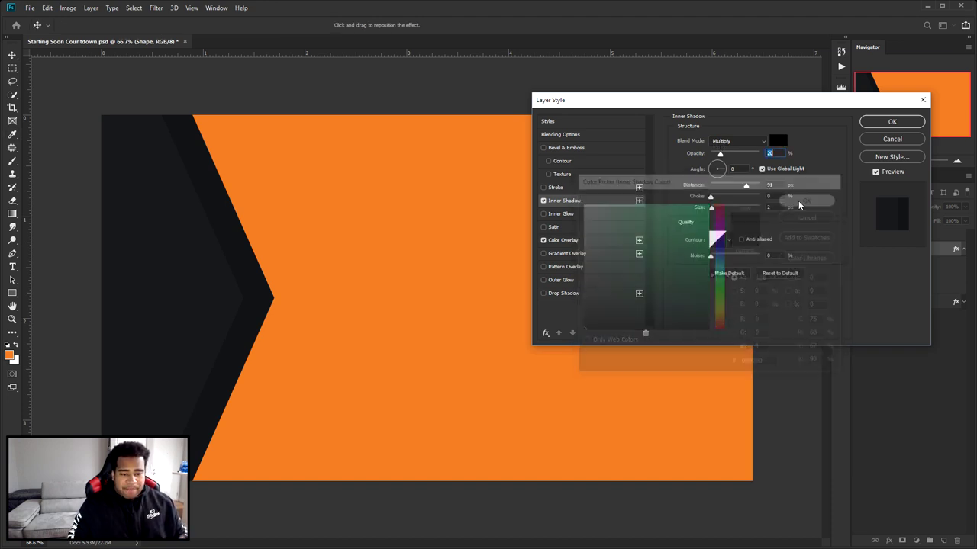
{"action": "left_click", "coordinate": [779, 185]}
{"action": "left_click", "coordinate": [777, 197]}
{"action": "key", "text": "Tab"}
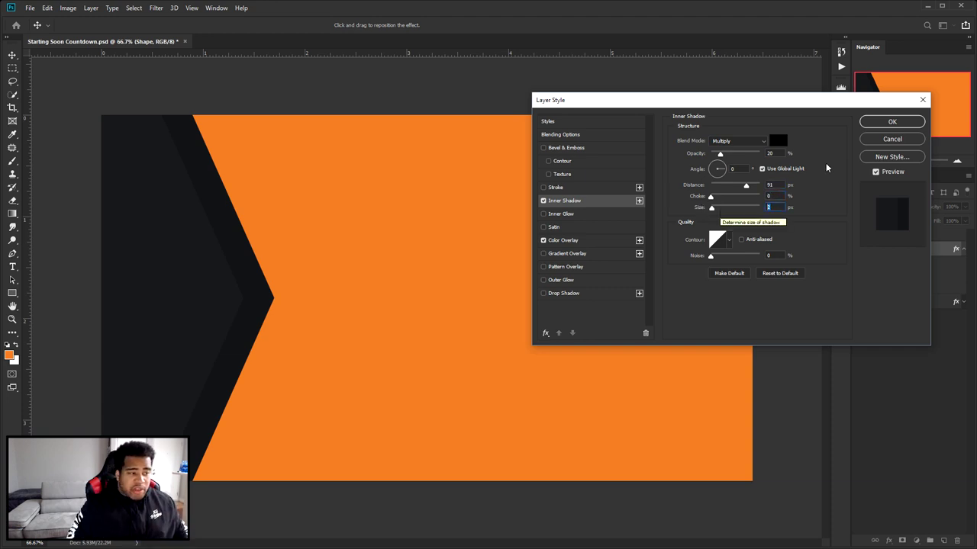
{"action": "left_click", "coordinate": [879, 123]}
Collapse the Shape layer's effects list and duplicate the layer directly beneath the original.
{"action": "left_click", "coordinate": [963, 249]}
{"action": "left_click", "coordinate": [860, 249]}
{"action": "left_click", "coordinate": [860, 250]}
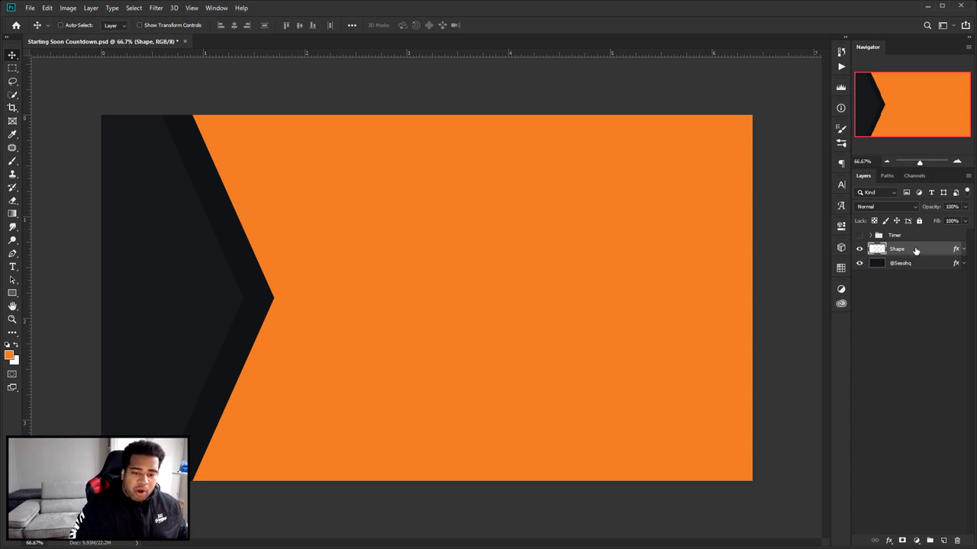
{"action": "left_click_drag", "start_coordinate": [916, 250], "coordinate": [931, 254]}
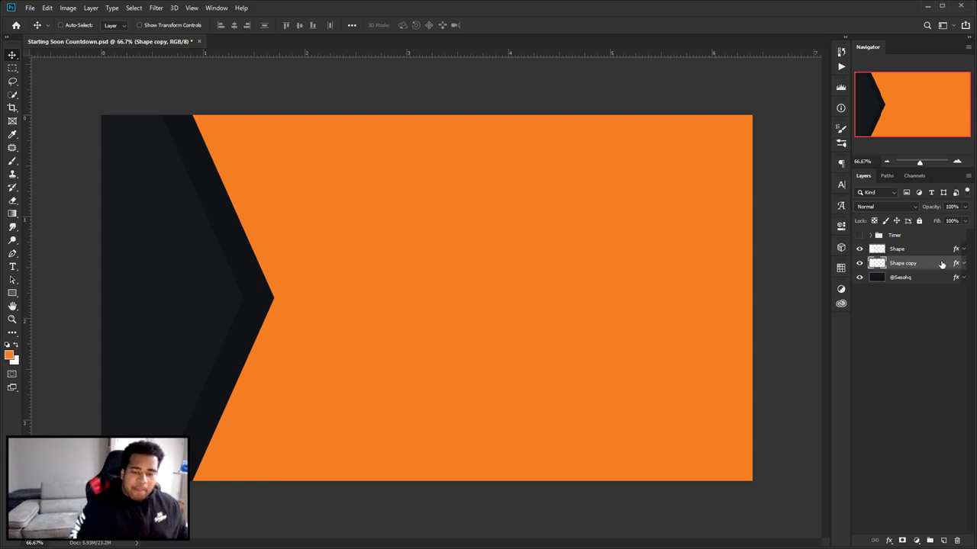
Rename the duplicated Shape copy layer as Shape 2.
{"action": "double_click", "coordinate": [904, 264]}
{"action": "left_click_drag", "start_coordinate": [905, 264], "coordinate": [931, 264]}
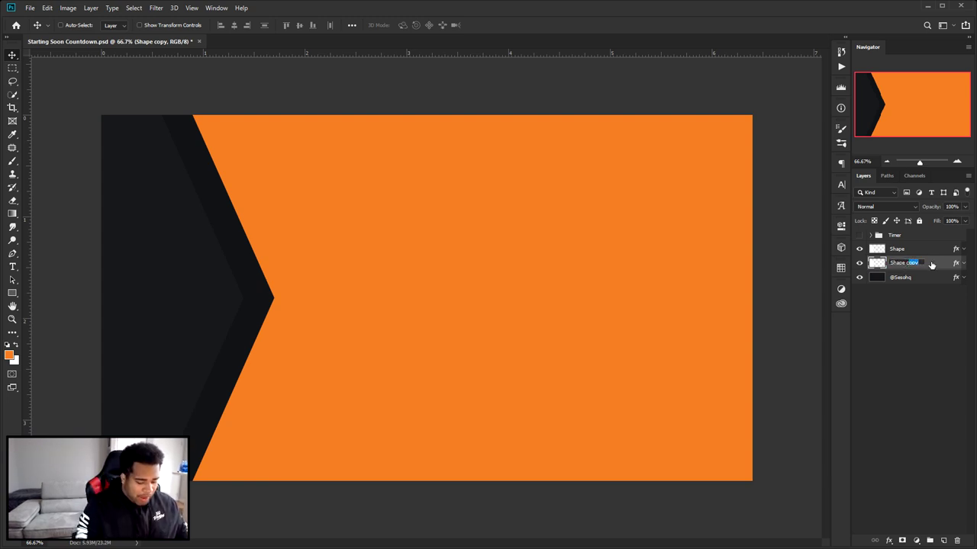
{"action": "key", "text": "BackSpace"}
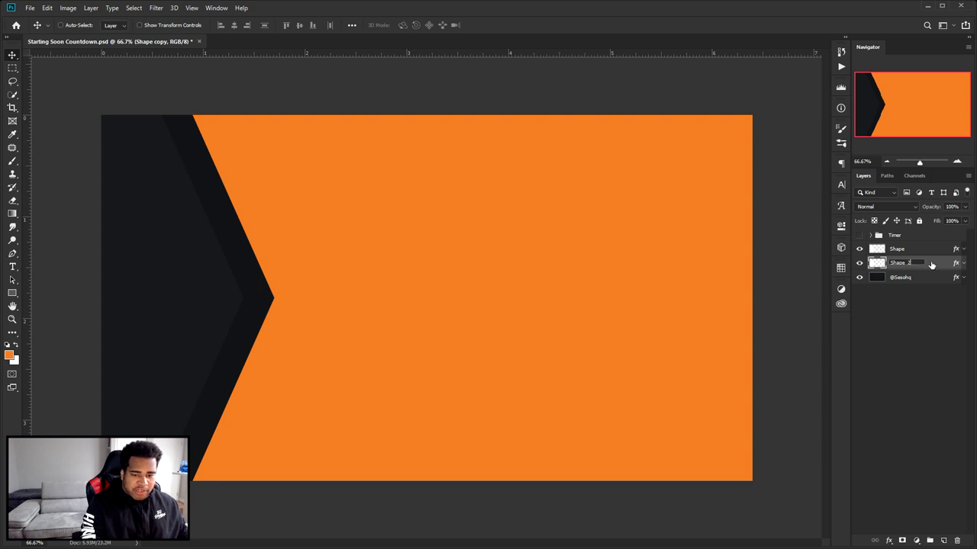
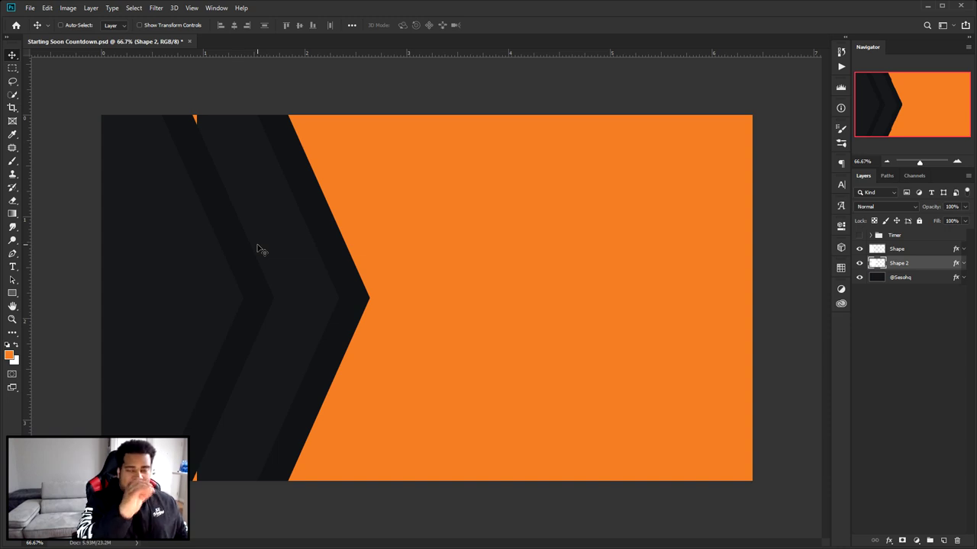
Try the Shape 2 chevron at several positions farther right across the orange background, and undo the moves.
{"action": "left_click_drag", "start_coordinate": [242, 244], "coordinate": [512, 251]}
{"action": "key", "text": "ctrl+z"}
{"action": "key", "text": "ctrl"}
{"action": "left_click_drag", "start_coordinate": [512, 260], "coordinate": [682, 297]}
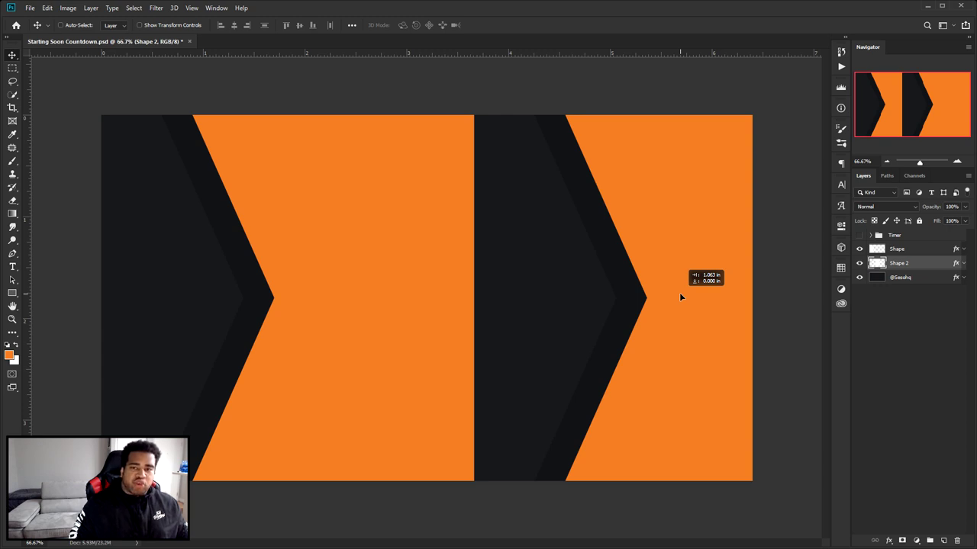
{"action": "left_click_drag", "start_coordinate": [680, 297], "coordinate": [611, 294]}
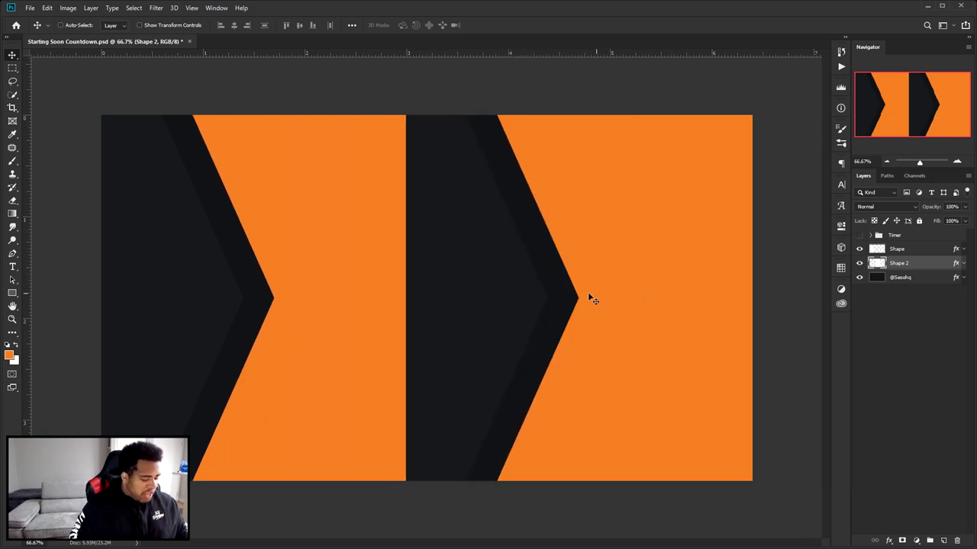
{"action": "left_click_drag", "start_coordinate": [502, 341], "coordinate": [446, 283]}
{"action": "key", "text": "ctrl+z"}
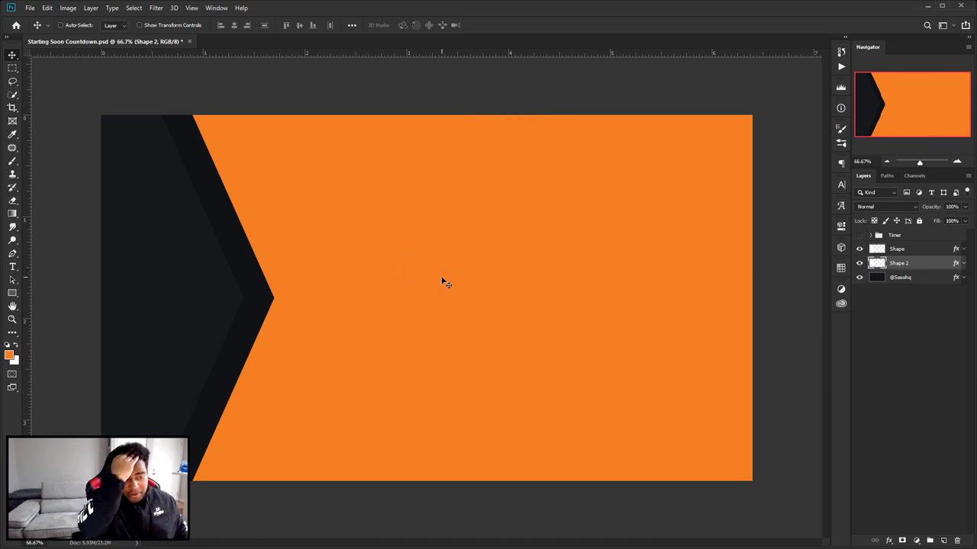
Move Shape 2 about 0.8 in to the right of Shape and give it the saved black style with the Overlay stroke.
{"action": "left_click_drag", "start_coordinate": [201, 255], "coordinate": [269, 257]}
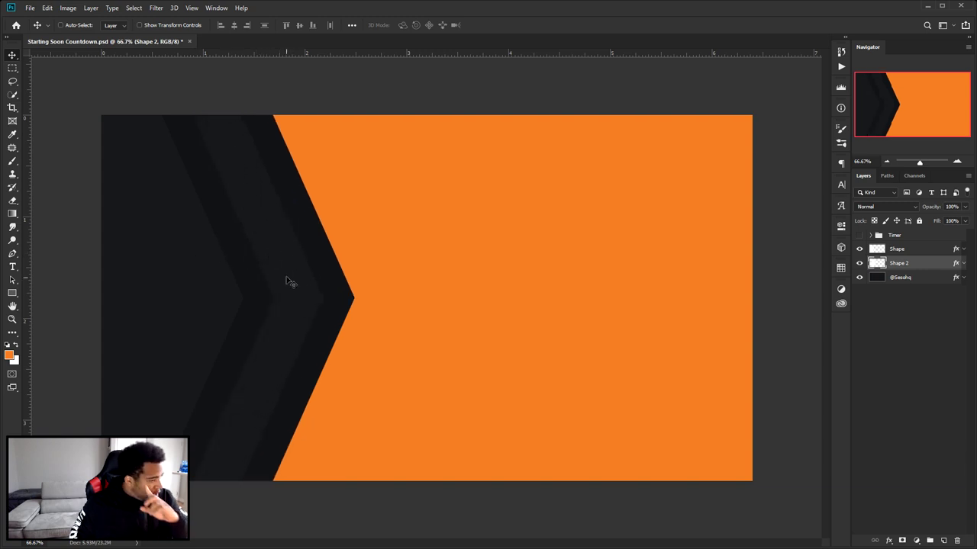
{"action": "double_click", "coordinate": [932, 261]}
{"action": "left_click", "coordinate": [603, 121]}
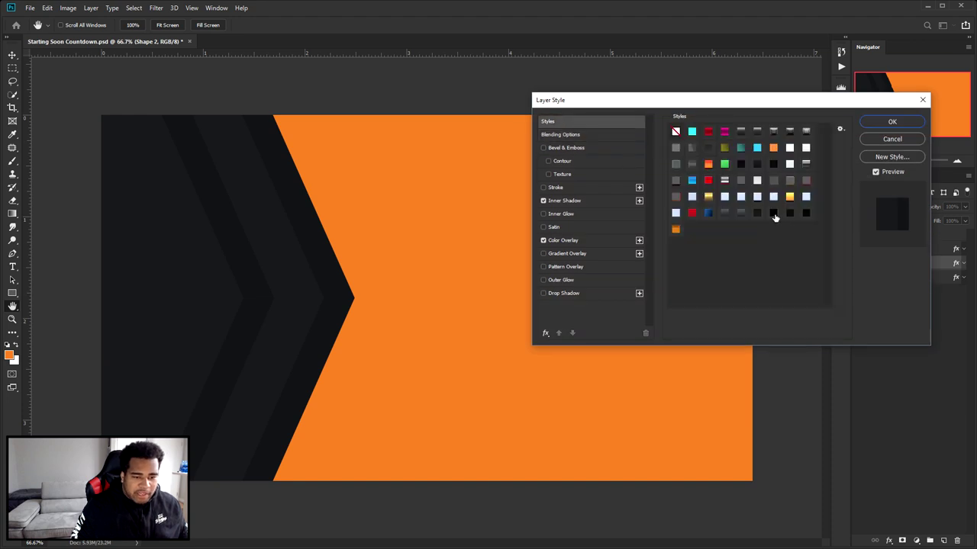
{"action": "left_click", "coordinate": [773, 213]}
Set Shape 2's Stroke position to Inside and apply the layer style.
{"action": "left_click", "coordinate": [560, 189]}
{"action": "double_click", "coordinate": [782, 140]}
{"action": "left_click", "coordinate": [721, 151]}
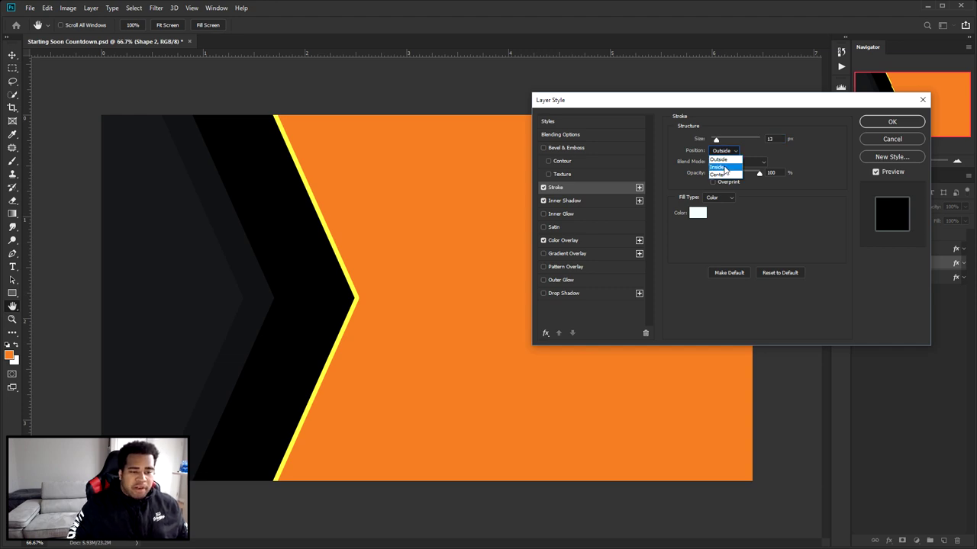
{"action": "left_click", "coordinate": [721, 167]}
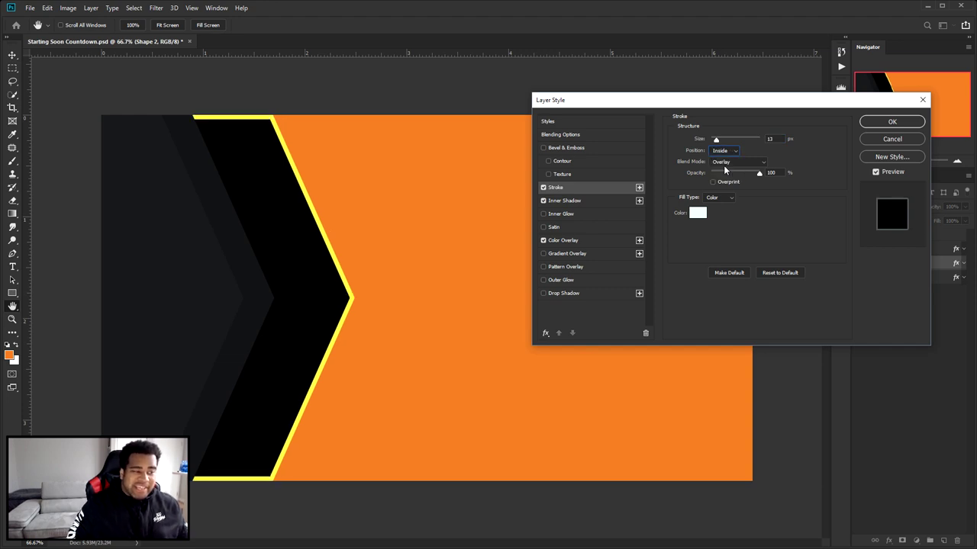
{"action": "left_click", "coordinate": [891, 122]}
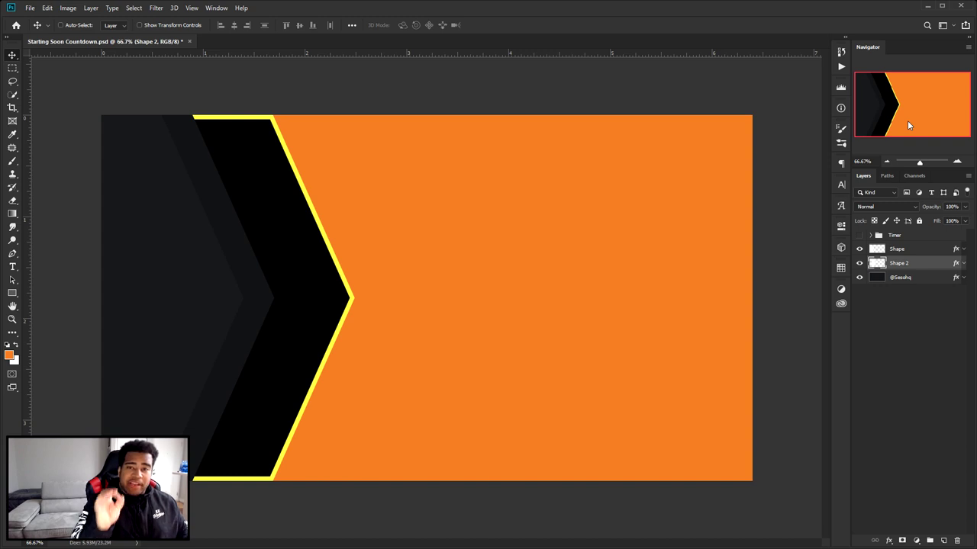
Select Shape and Shape 2 together and scale them up slightly so the yellow stroke ends run past the canvas's upper and lower edges.
{"action": "left_click", "coordinate": [911, 253], "text": "ctrl"}
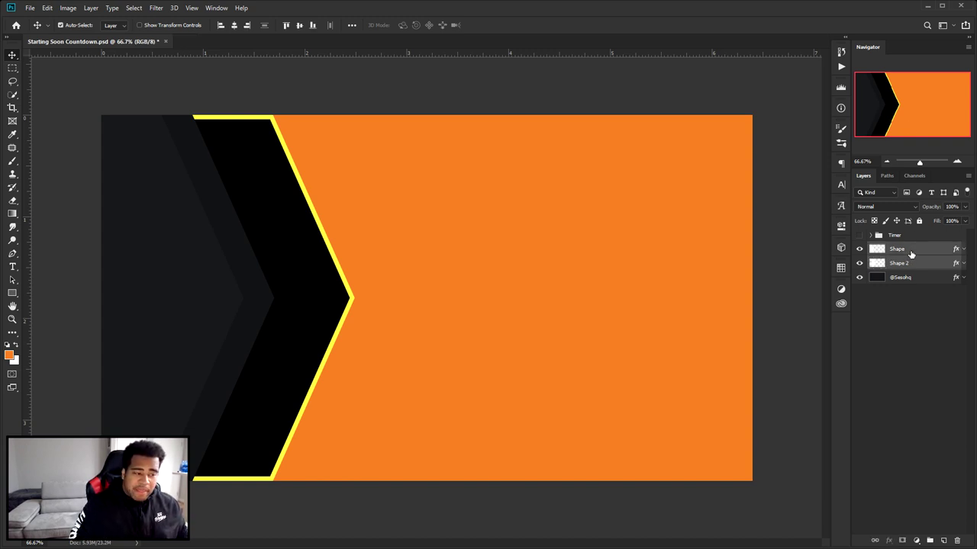
{"action": "key", "text": "ctrl+t"}
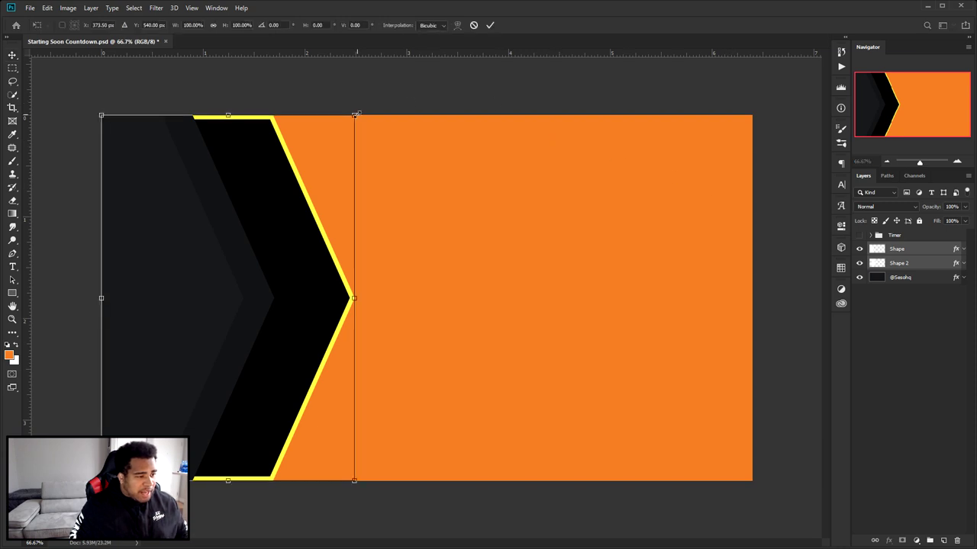
{"action": "left_click_drag", "start_coordinate": [358, 115], "coordinate": [366, 103]}
{"action": "key", "text": "ctrl+z"}
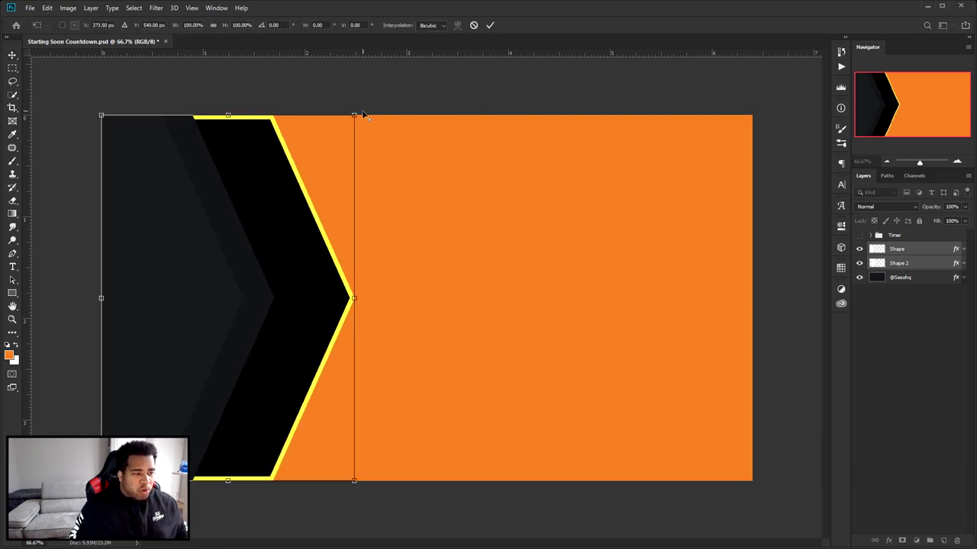
{"action": "left_click_drag", "start_coordinate": [353, 116], "coordinate": [361, 106]}
{"action": "left_click", "coordinate": [490, 25]}
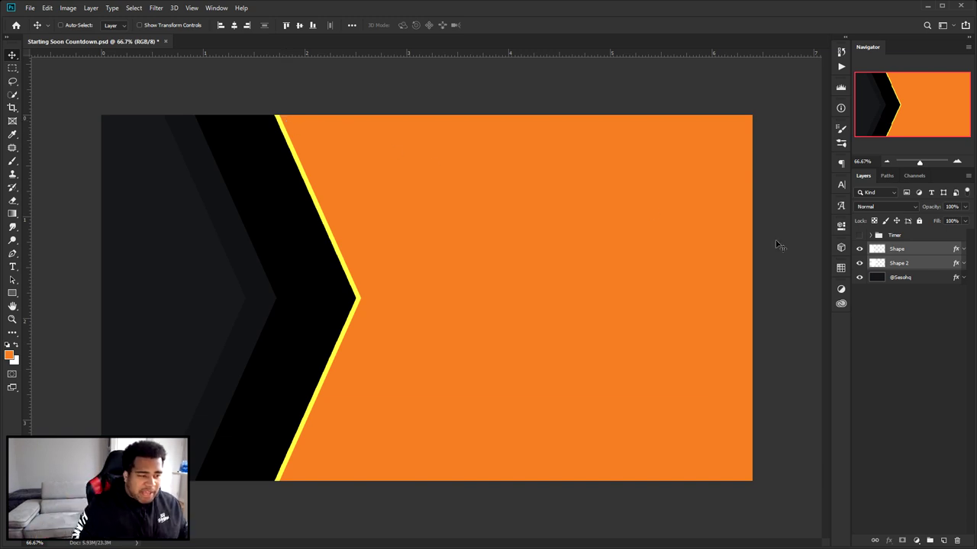
Review Shape 2's Stroke settings, including its opacity and stroke colour.
{"action": "left_click", "coordinate": [907, 252]}
{"action": "double_click", "coordinate": [916, 265]}
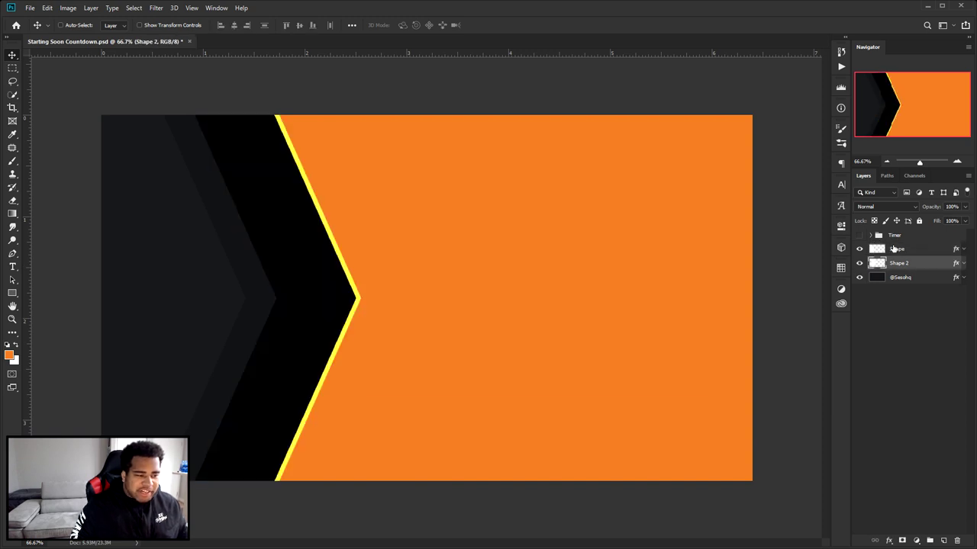
{"action": "left_click", "coordinate": [556, 187]}
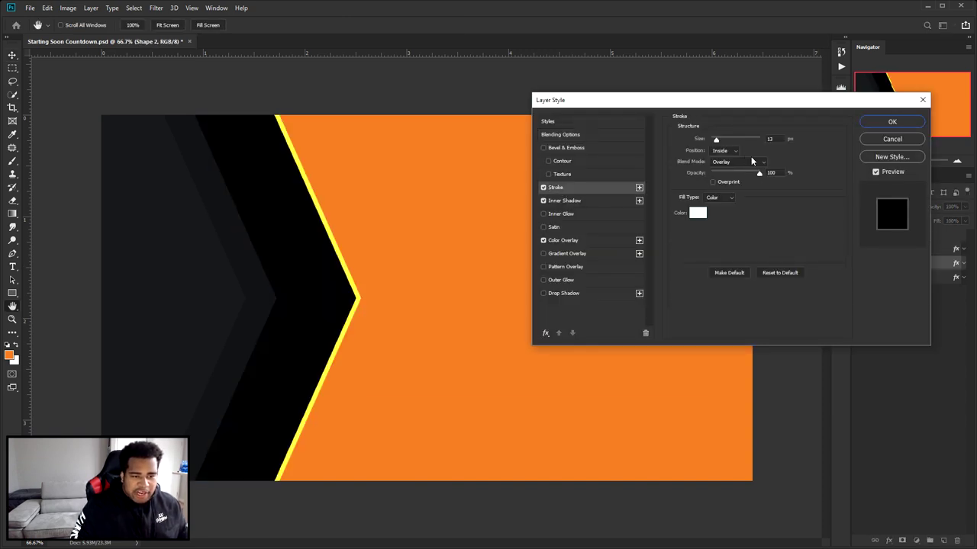
{"action": "left_click", "coordinate": [748, 173]}
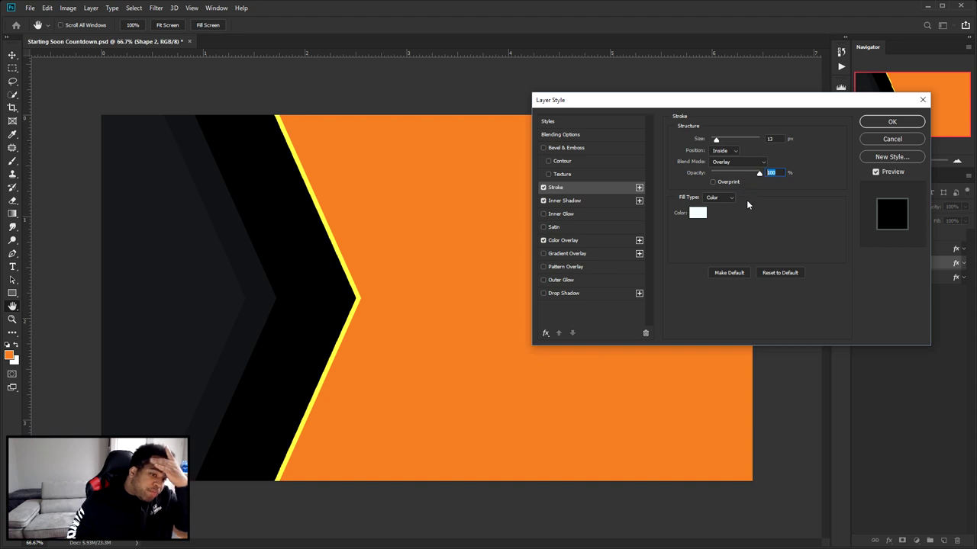
{"action": "left_click", "coordinate": [698, 213]}
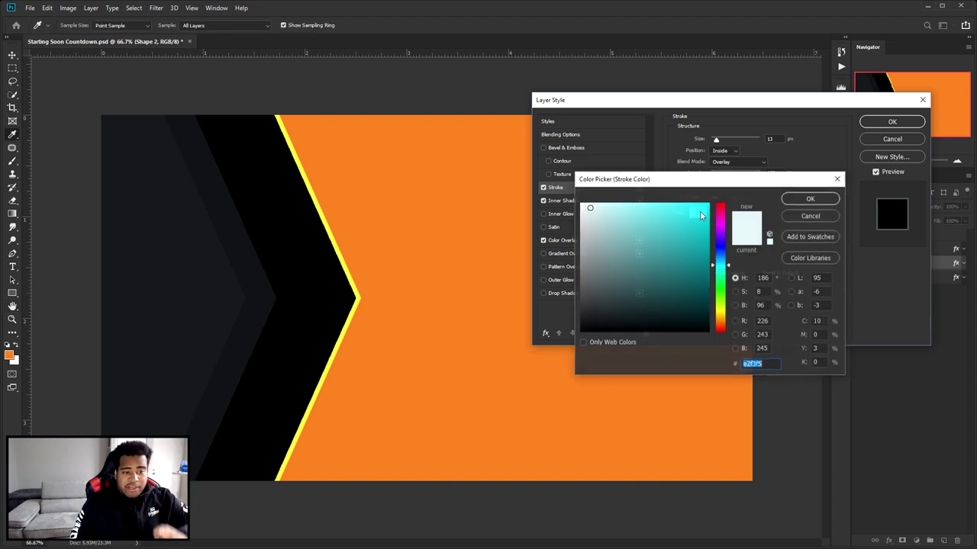
{"action": "left_click", "coordinate": [810, 199]}
Review Shape 2's Inner Shadow settings and Color Overlay colour, and close the layer style.
{"action": "left_click", "coordinate": [576, 201]}
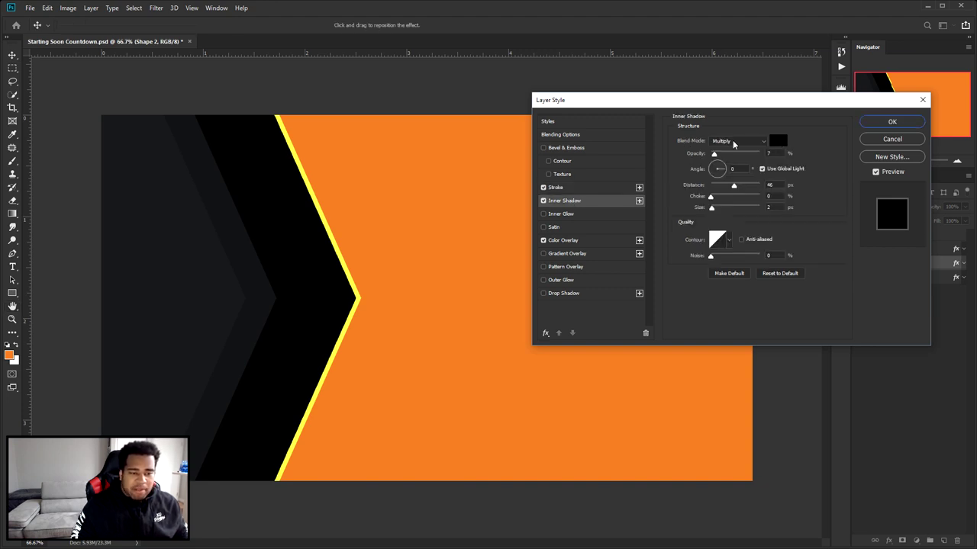
{"action": "left_click", "coordinate": [715, 156]}
{"action": "key", "text": "Tab"}
{"action": "key", "text": "Tab"}
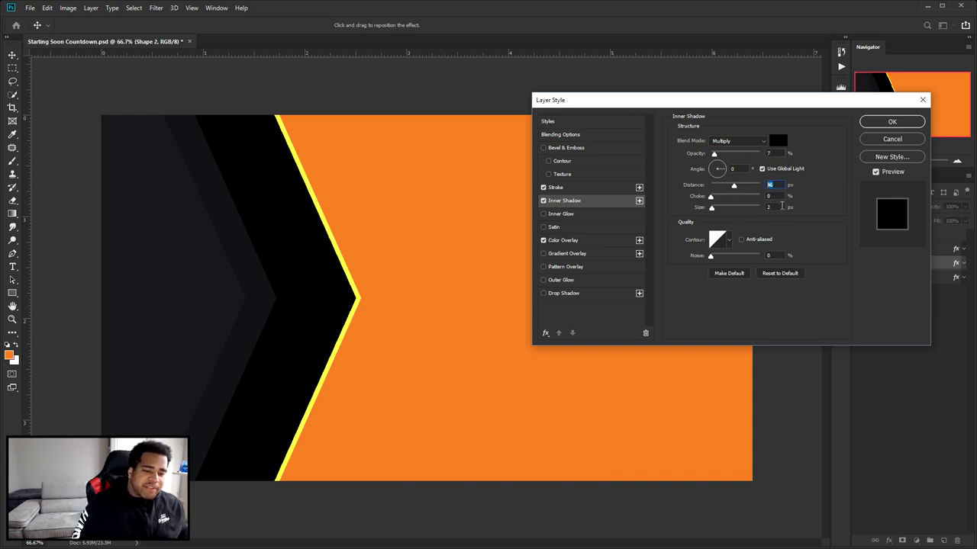
{"action": "left_click", "coordinate": [569, 241]}
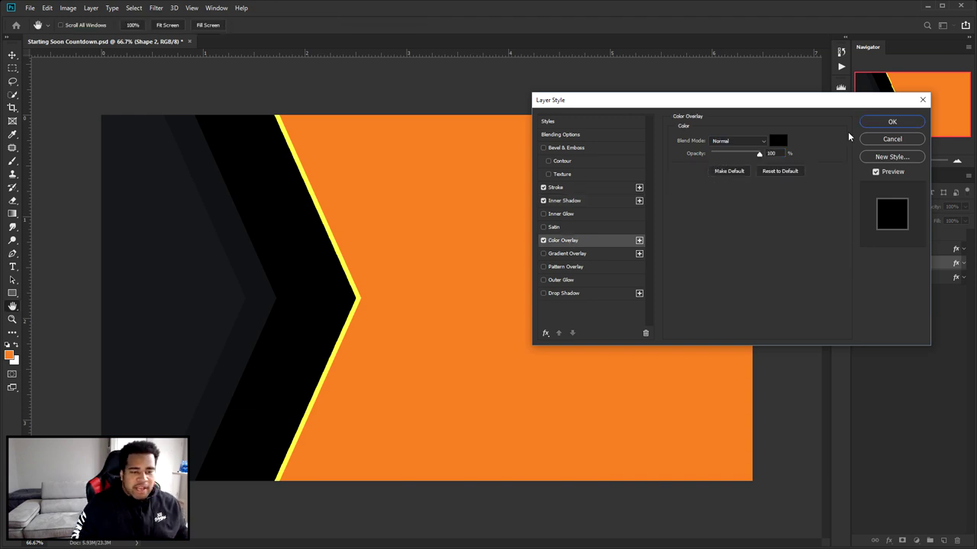
{"action": "left_click", "coordinate": [776, 141]}
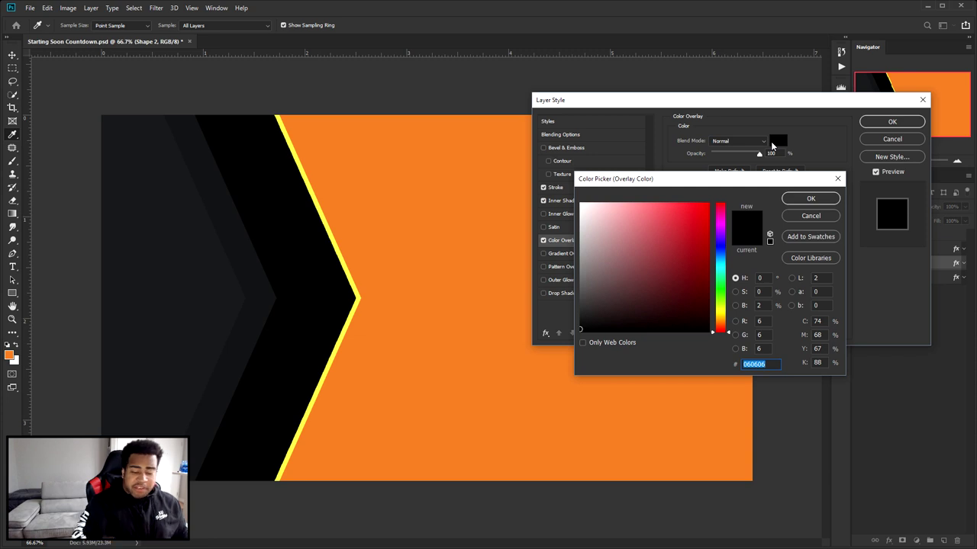
{"action": "left_click", "coordinate": [830, 199]}
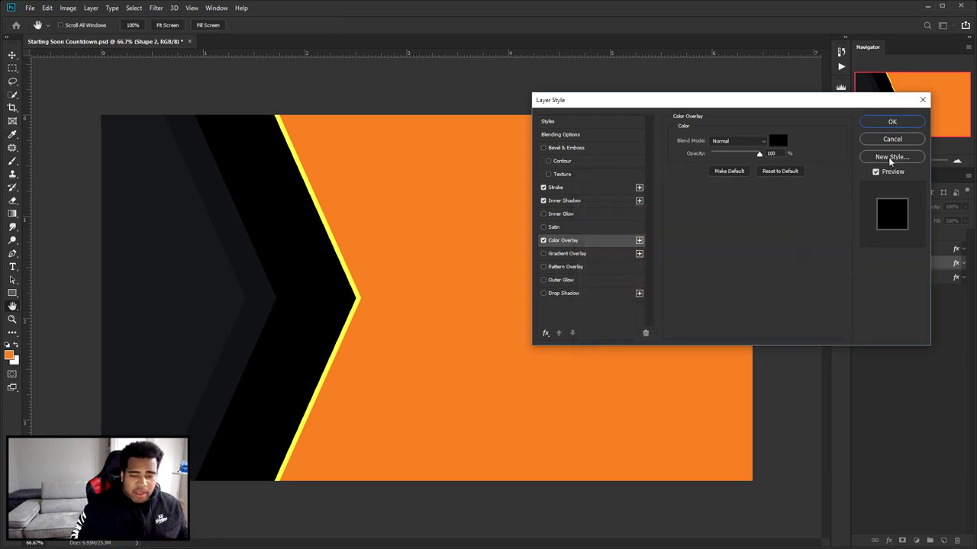
{"action": "left_click", "coordinate": [890, 122]}
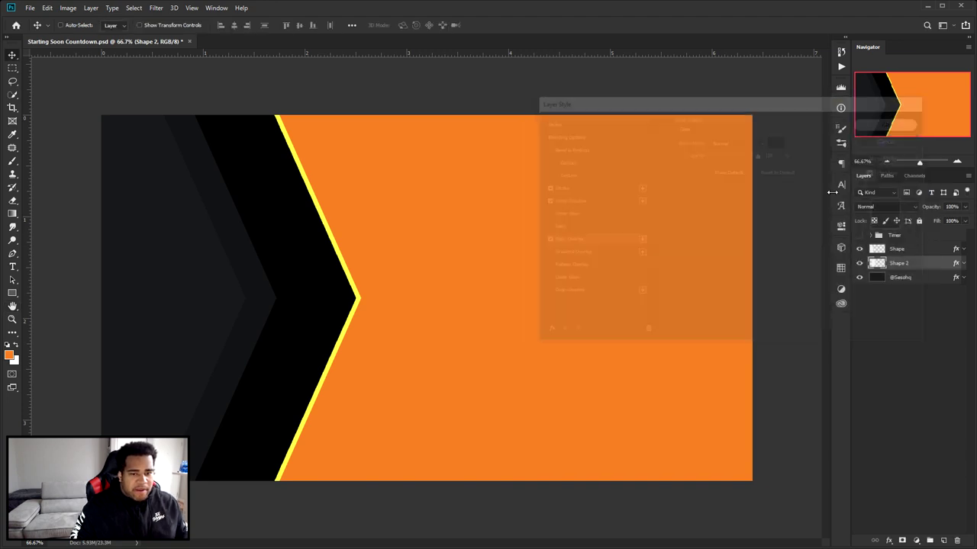
Duplicate Shape 2 directly beneath the original, rename the copy Shape 3, and move it about 0.8 in to the right.
{"action": "left_click_drag", "start_coordinate": [925, 265], "coordinate": [927, 277]}
{"action": "double_click", "coordinate": [912, 277]}
{"action": "type", "text": "Shape 3"}
{"action": "key", "text": "Return"}
{"action": "left_click_drag", "start_coordinate": [386, 225], "coordinate": [465, 225]}
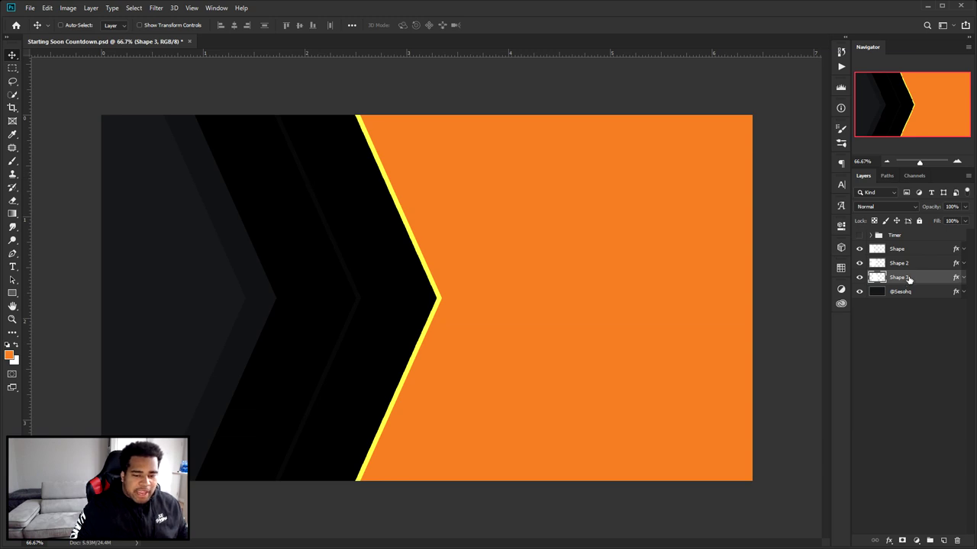
Apply the saved near-black style with a 2 px inside Soft Light stroke to Shape 3 and check its Stroke settings.
{"action": "double_click", "coordinate": [933, 280]}
{"action": "left_click", "coordinate": [580, 122]}
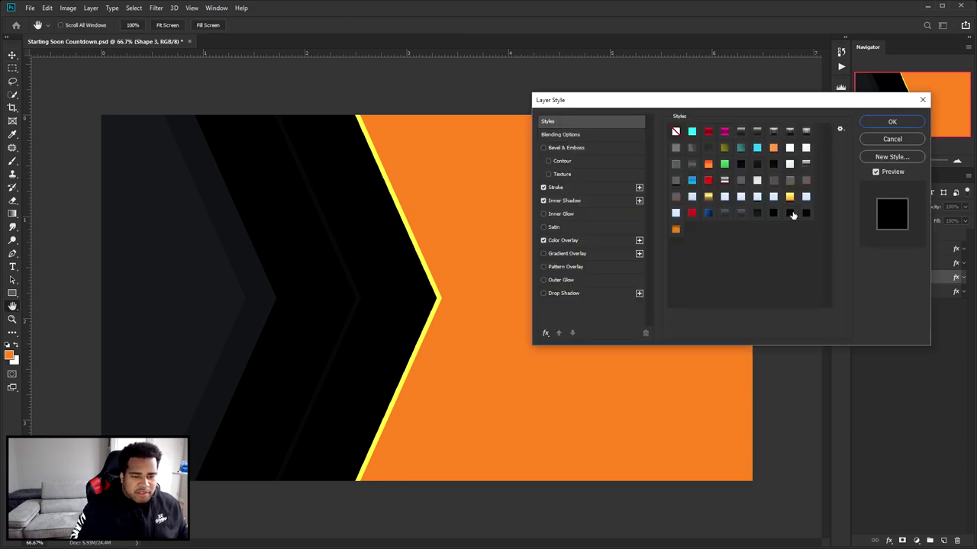
{"action": "left_click", "coordinate": [758, 211]}
{"action": "left_click", "coordinate": [565, 189]}
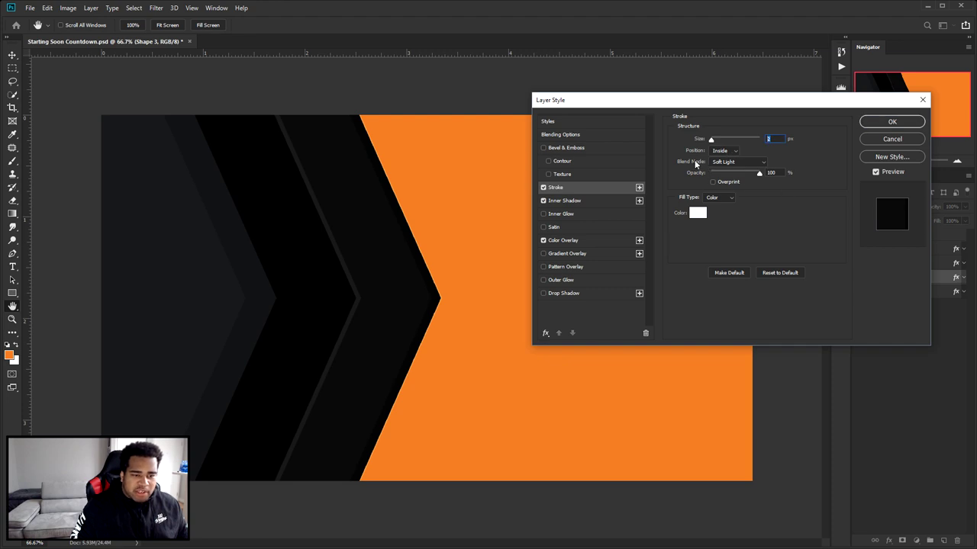
{"action": "left_click", "coordinate": [772, 172]}
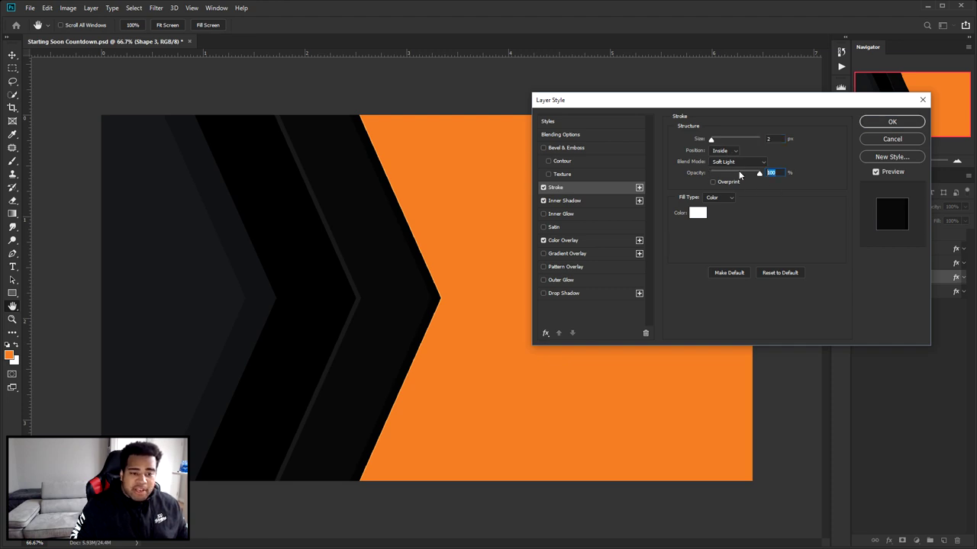
Check Shape 3's Inner Shadow, accept #0d0d0d as its Color Overlay colour, and apply the layer style.
{"action": "left_click", "coordinate": [588, 200]}
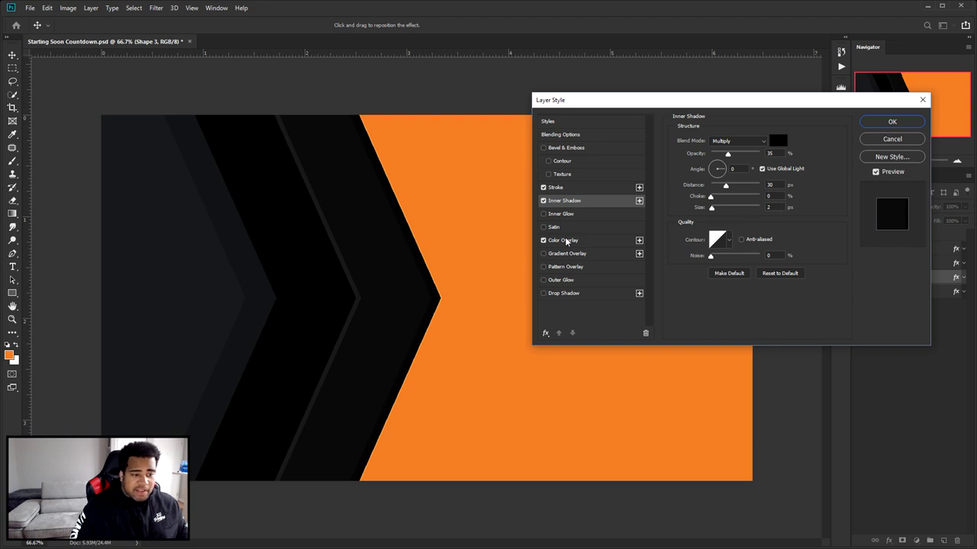
{"action": "left_click", "coordinate": [563, 240]}
{"action": "left_click", "coordinate": [777, 141]}
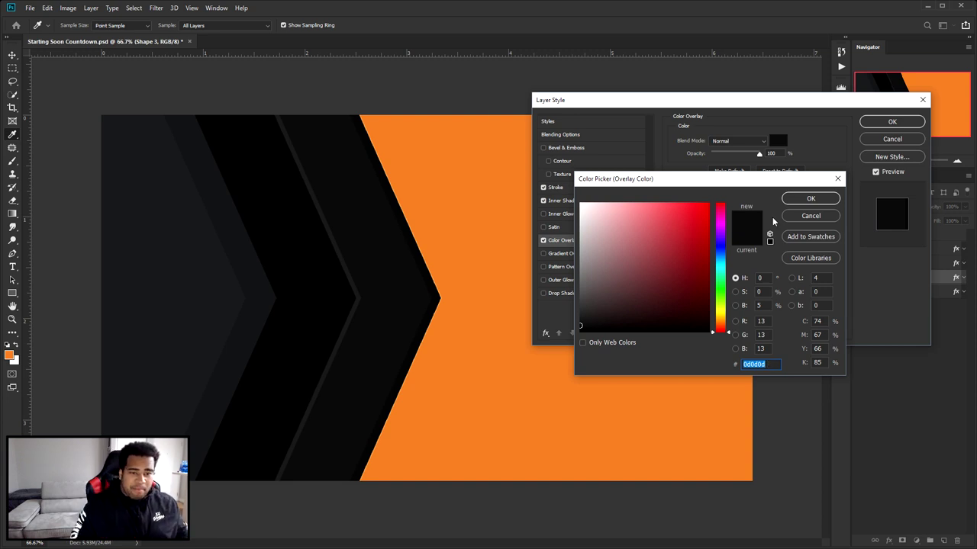
{"action": "left_click", "coordinate": [810, 199]}
{"action": "left_click", "coordinate": [883, 121]}
Duplicate Shape 3 beneath the original and rename the copy Shape 4.
{"action": "key", "text": "ctrl+j"}
{"action": "double_click", "coordinate": [905, 291]}
{"action": "type", "text": "Shape 4"}
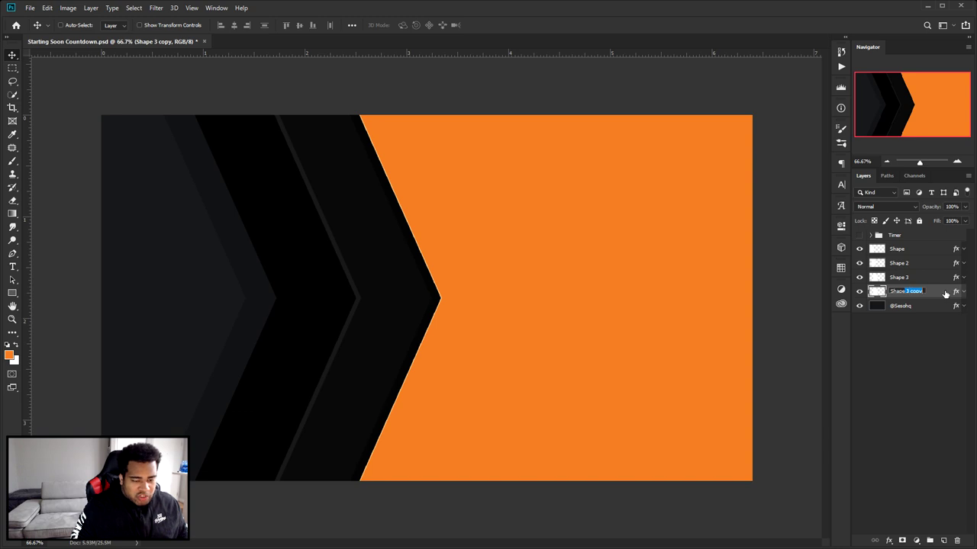
{"action": "key", "text": "Return"}
Apply the last black saved style in the sixth row to Shape 4 and move the chevron about 0.8 in to the right.
{"action": "double_click", "coordinate": [937, 295]}
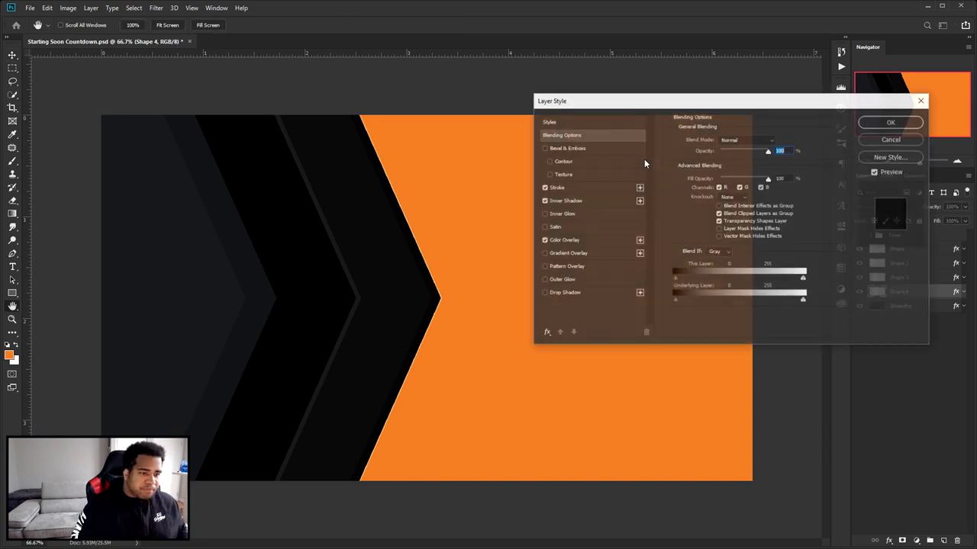
{"action": "left_click", "coordinate": [548, 121]}
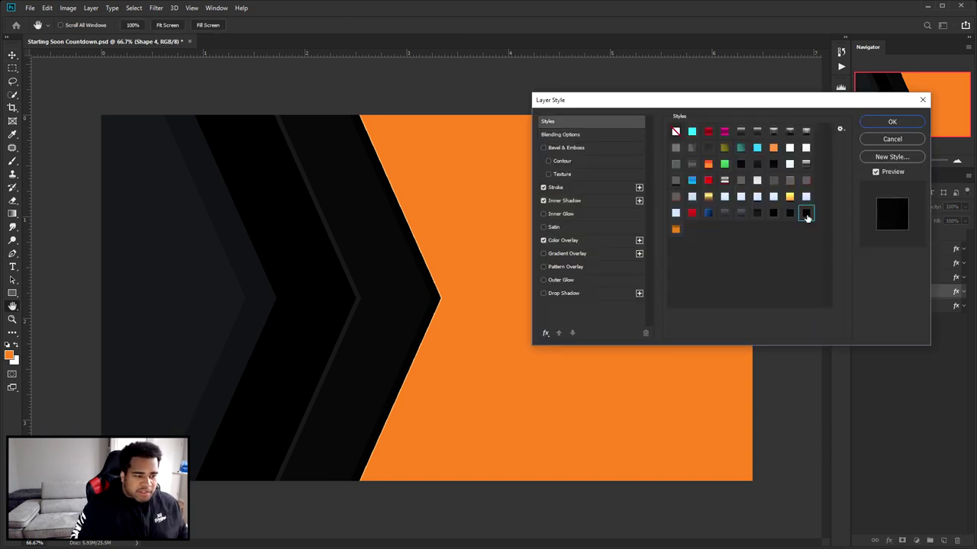
{"action": "left_click", "coordinate": [893, 121]}
{"action": "key", "text": "v"}
{"action": "left_click_drag", "start_coordinate": [397, 234], "coordinate": [483, 236]}
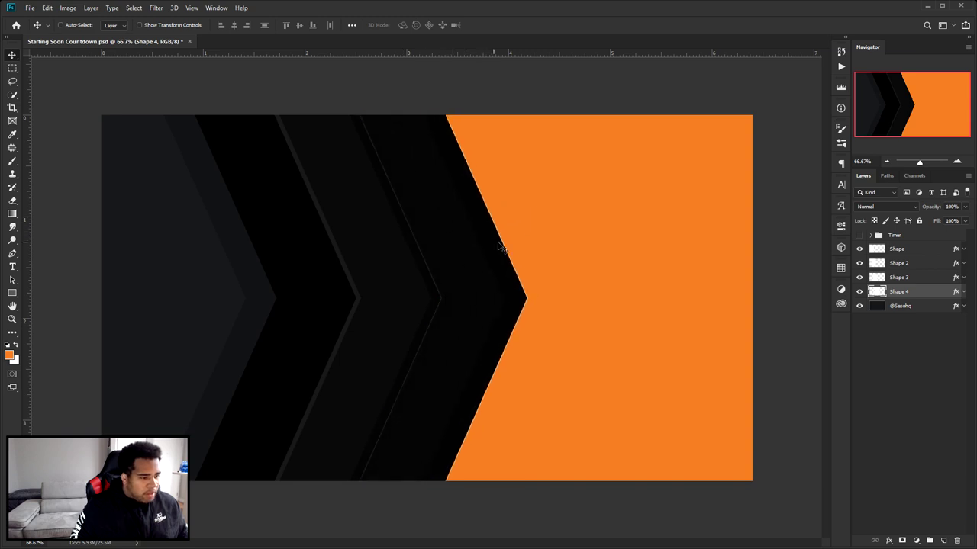
Check Shape 4's Color Overlay colour and keep it at #0a0a0a.
{"action": "double_click", "coordinate": [945, 296]}
{"action": "left_click", "coordinate": [565, 240]}
{"action": "left_click", "coordinate": [777, 140]}
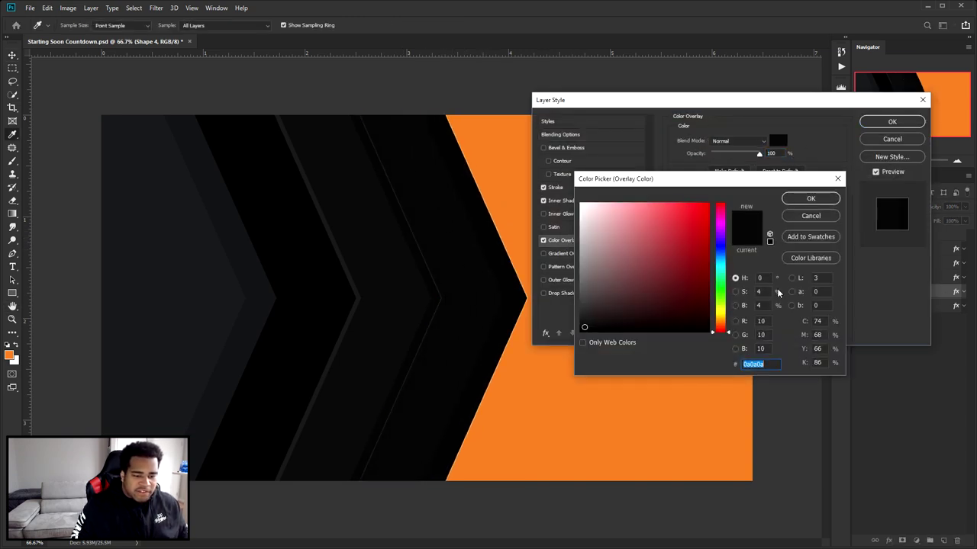
{"action": "left_click", "coordinate": [810, 199]}
Check Shape 4's Inner Shadow and Stroke settings and close its layer style, keeping the settings.
{"action": "left_click", "coordinate": [588, 201]}
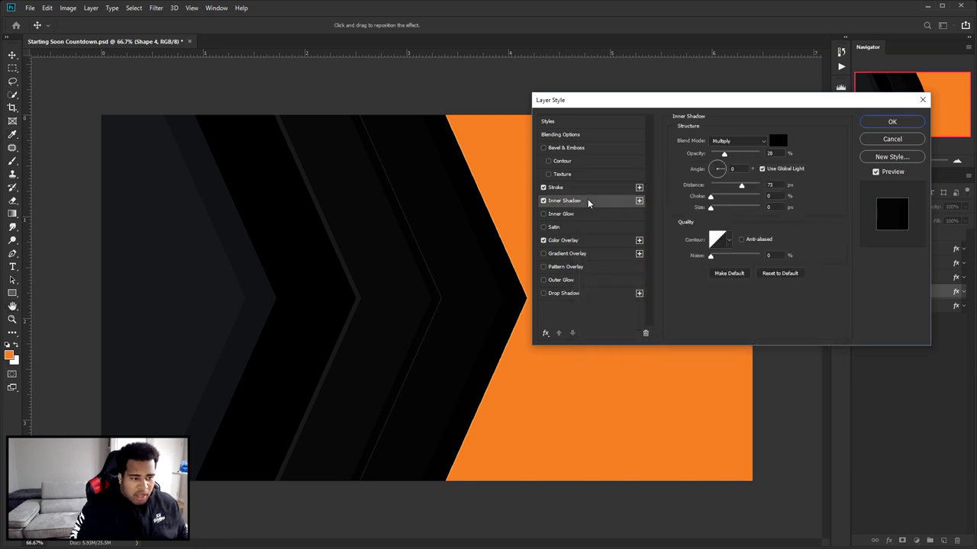
{"action": "left_click", "coordinate": [769, 185]}
{"action": "key", "text": "Tab"}
{"action": "key", "text": "Tab"}
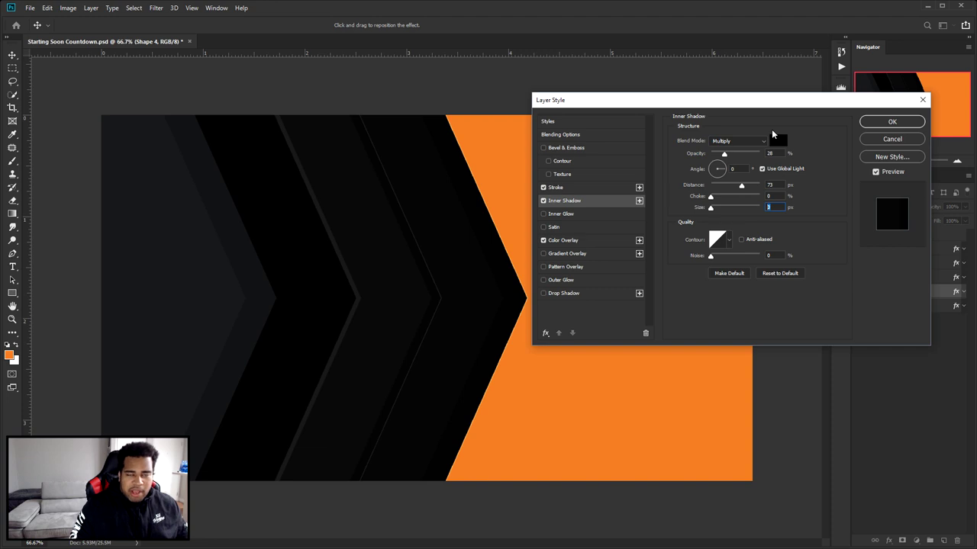
{"action": "left_click", "coordinate": [575, 189]}
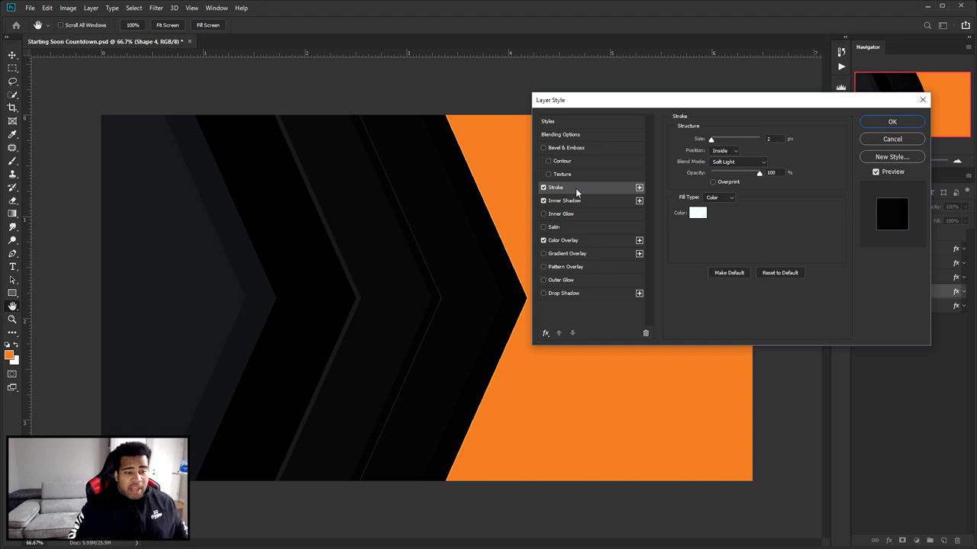
{"action": "left_click", "coordinate": [768, 138]}
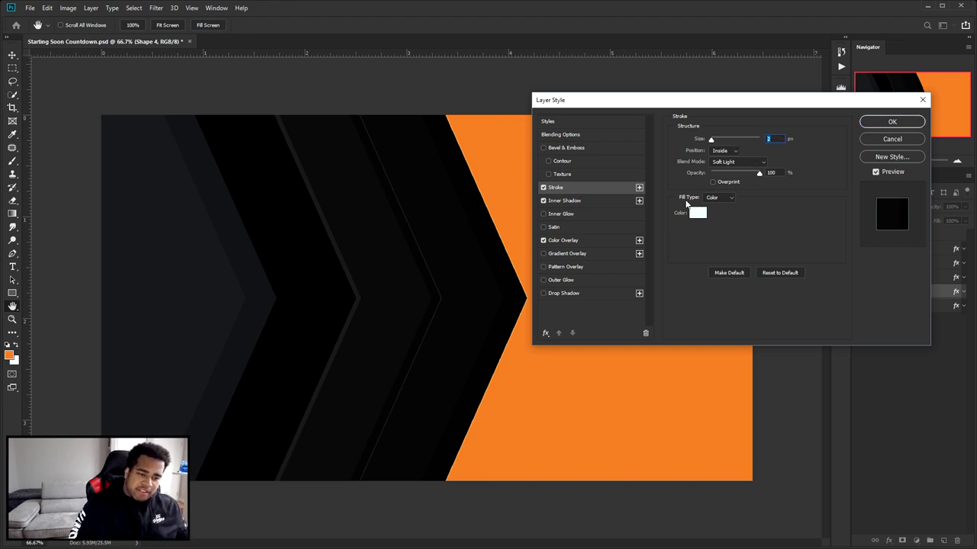
{"action": "left_click", "coordinate": [891, 121]}
Move Shape 4 about 0.1 in to the left and duplicate it beneath the original as Shape 5.
{"action": "key", "text": "v"}
{"action": "left_click_drag", "start_coordinate": [537, 237], "coordinate": [526, 255]}
{"action": "left_click_drag", "start_coordinate": [900, 292], "coordinate": [902, 304]}
{"action": "double_click", "coordinate": [906, 306]}
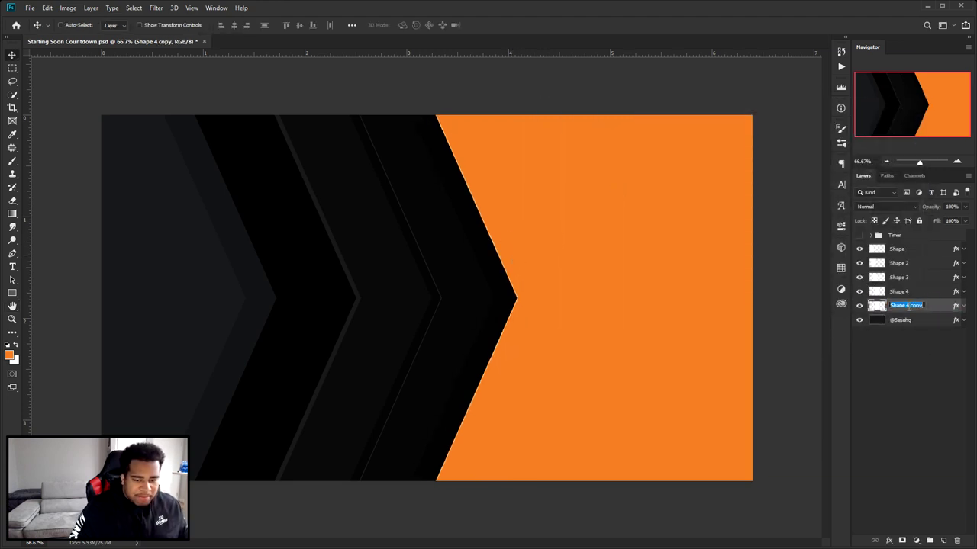
{"action": "type", "text": "Shape 5"}
{"action": "key", "text": "Return"}
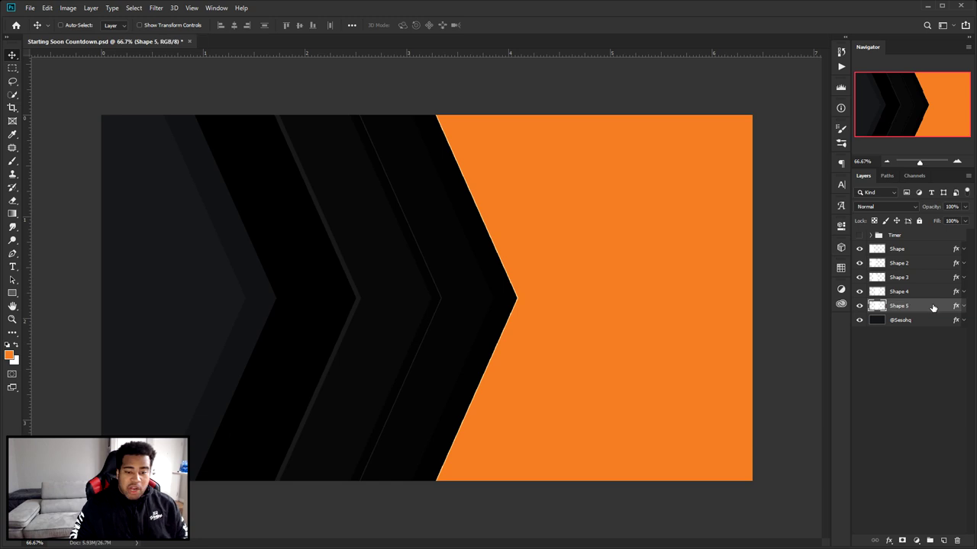
Apply the orange saved style in the seventh row to Shape 5 and move the chevron about 0.45 in to the right.
{"action": "double_click", "coordinate": [932, 307]}
{"action": "left_click", "coordinate": [583, 123]}
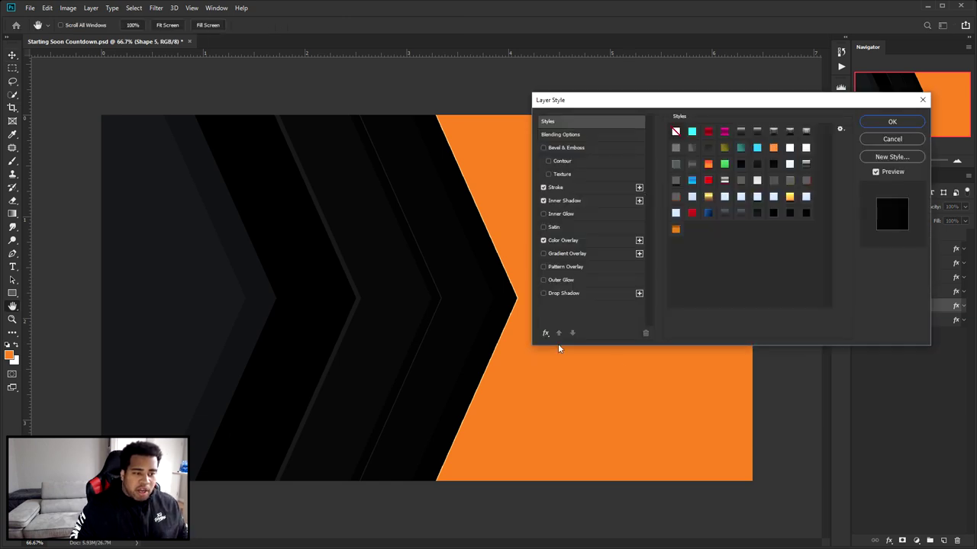
{"action": "left_click", "coordinate": [679, 230]}
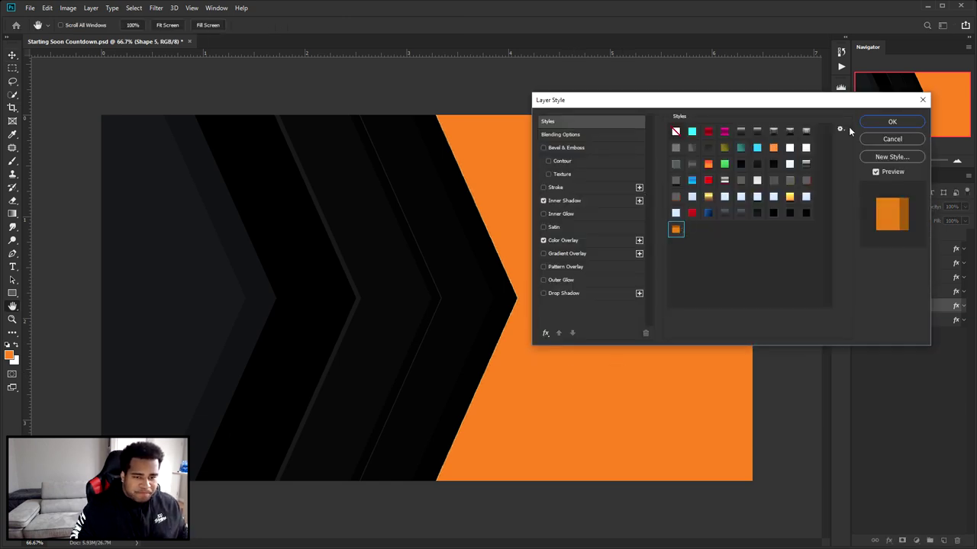
{"action": "left_click", "coordinate": [891, 122]}
{"action": "key", "text": "v"}
{"action": "left_click_drag", "start_coordinate": [518, 200], "coordinate": [574, 198]}
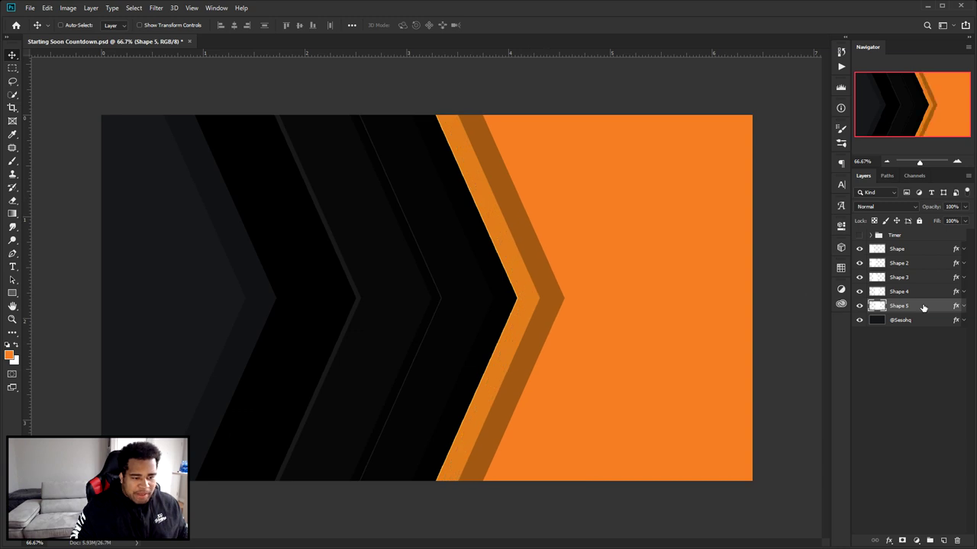
Set Shape 5's Color Overlay colour to #d76a19, check its Inner Shadow, and apply the layer style.
{"action": "double_click", "coordinate": [922, 307]}
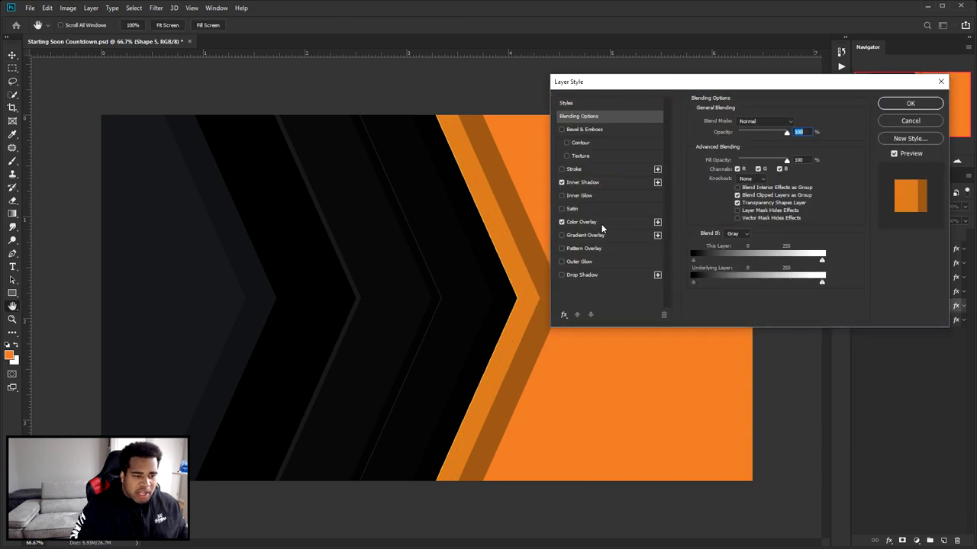
{"action": "left_click", "coordinate": [599, 222]}
{"action": "left_click", "coordinate": [796, 122]}
{"action": "left_click", "coordinate": [722, 326]}
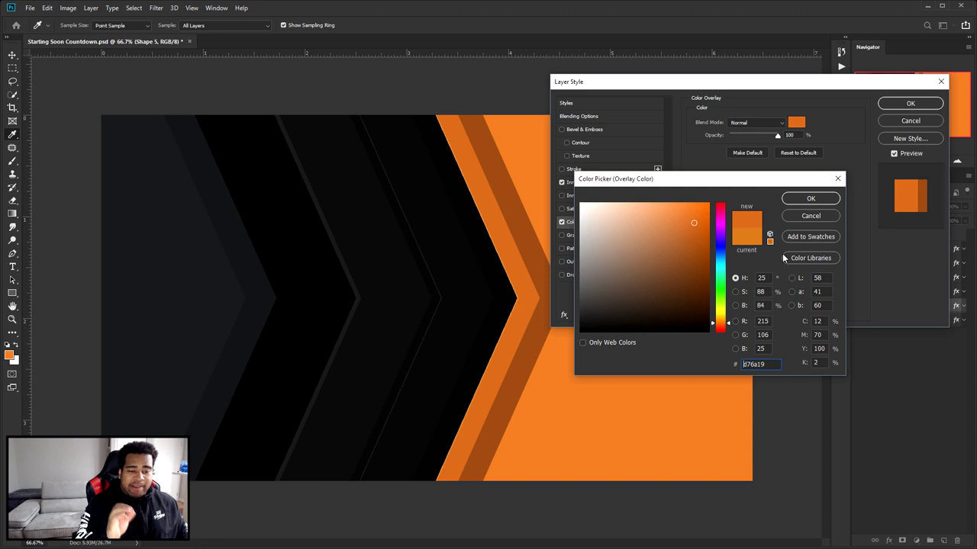
{"action": "left_click", "coordinate": [810, 199]}
{"action": "left_click", "coordinate": [611, 185]}
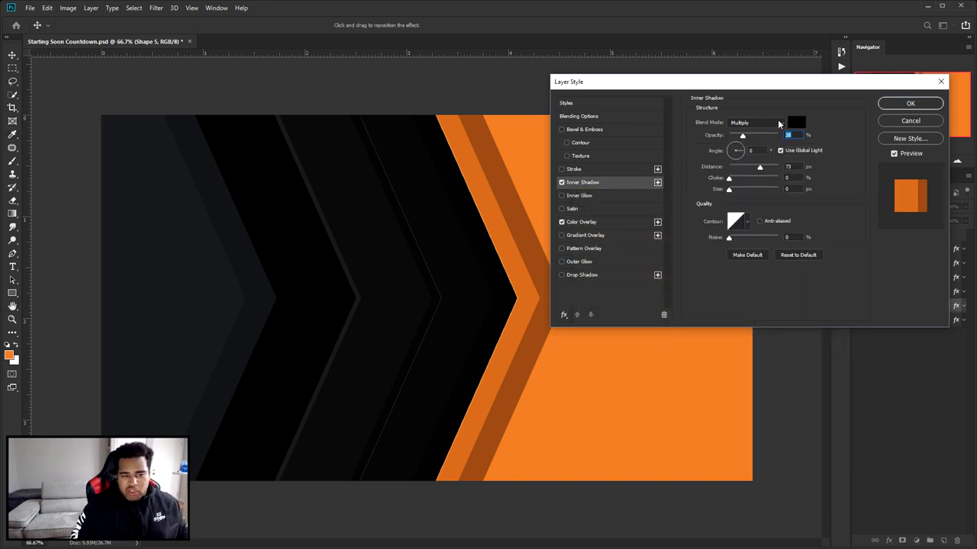
{"action": "left_click", "coordinate": [795, 165]}
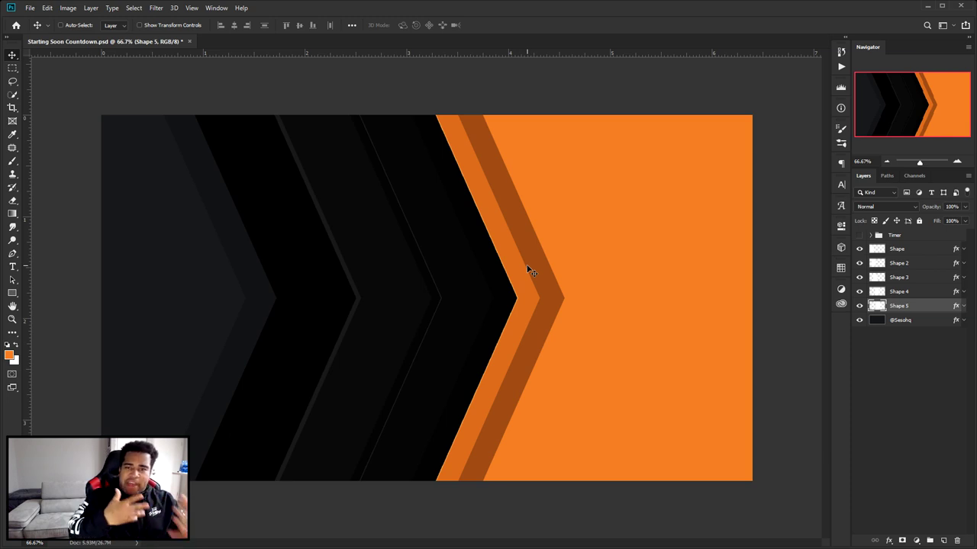
Shift the dark chevrons Shape, Shape 2, Shape 3 and Shape 4 about 0.15 to 0.45 in to the left.
{"action": "left_click_drag", "start_coordinate": [233, 307], "coordinate": [273, 297]}
{"action": "left_click_drag", "start_coordinate": [377, 287], "coordinate": [336, 288]}
{"action": "left_click_drag", "start_coordinate": [423, 277], "coordinate": [388, 278]}
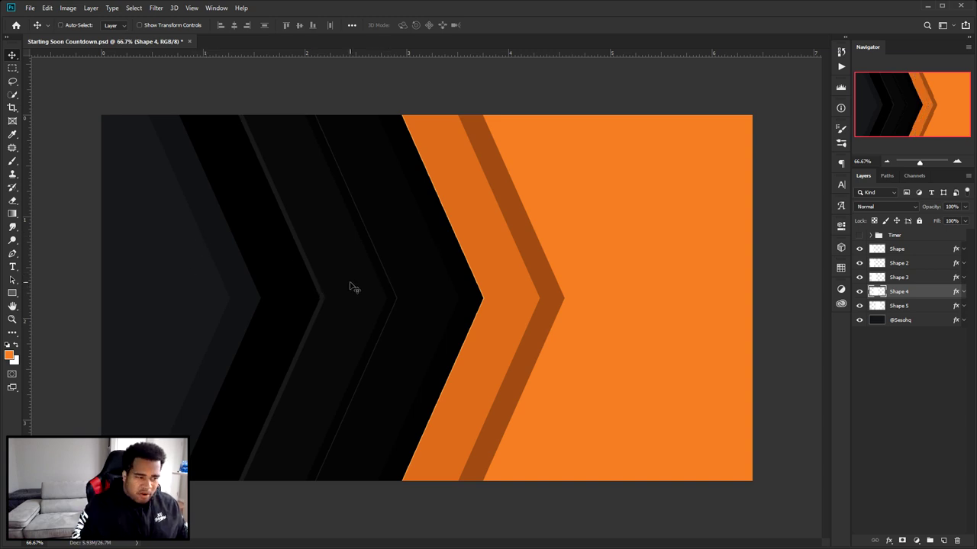
{"action": "left_click_drag", "start_coordinate": [304, 290], "coordinate": [324, 290]}
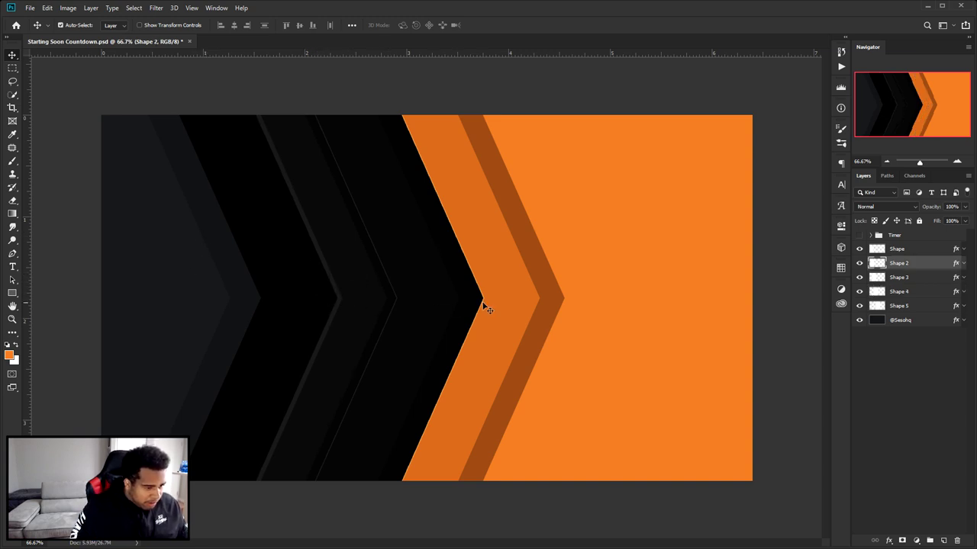
Move Shape 4 about 0.1 in and Shape 5 about 0.4 in to the left.
{"action": "key", "text": "ctrl+z"}
{"action": "key", "text": "alt+["}
{"action": "key", "text": "shift+Left"}
{"action": "key", "text": "shift+Left"}
{"action": "key", "text": "shift+Left"}
{"action": "key", "text": "shift+Left"}
{"action": "key", "text": "shift+Left"}
{"action": "key", "text": "shift+Left"}
{"action": "key", "text": "shift+Left"}
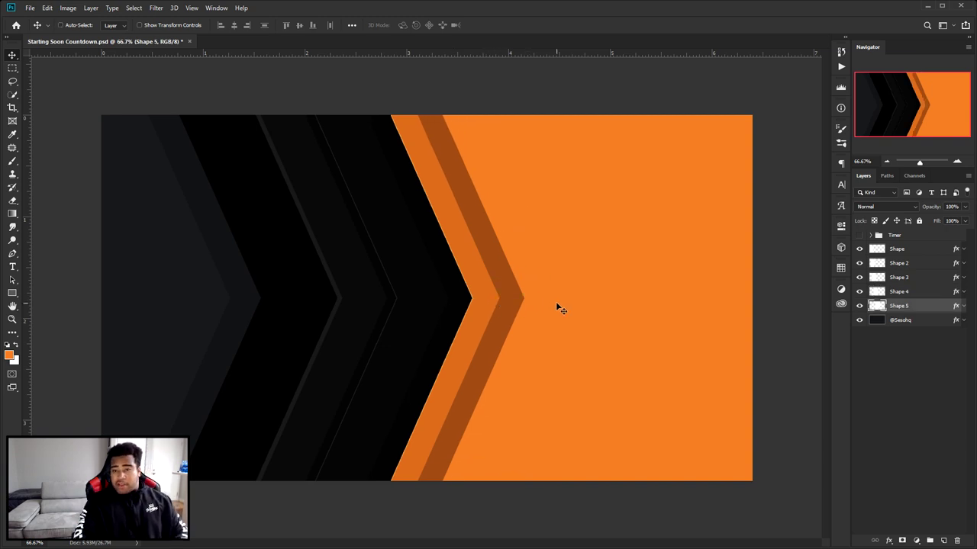
Add the text STARTING in Uni Sans Demo Heavy CAPS and bring its layer above all the shape layers.
{"action": "key", "text": "t"}
{"action": "left_click", "coordinate": [238, 283]}
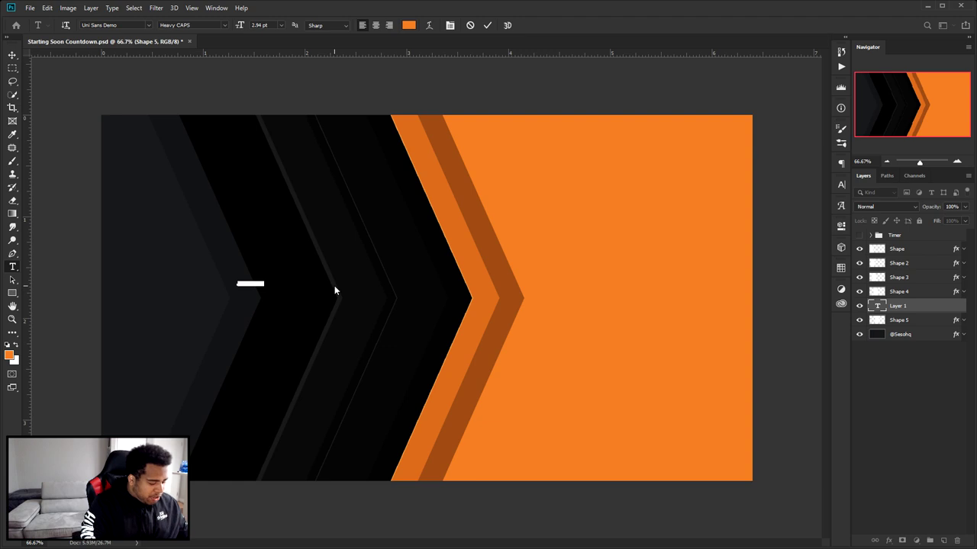
{"action": "key", "text": "BackSpace"}
{"action": "type", "text": "STARTING"}
{"action": "key", "text": "ctrl+Return"}
{"action": "key", "text": "ctrl+shift+bracketright"}
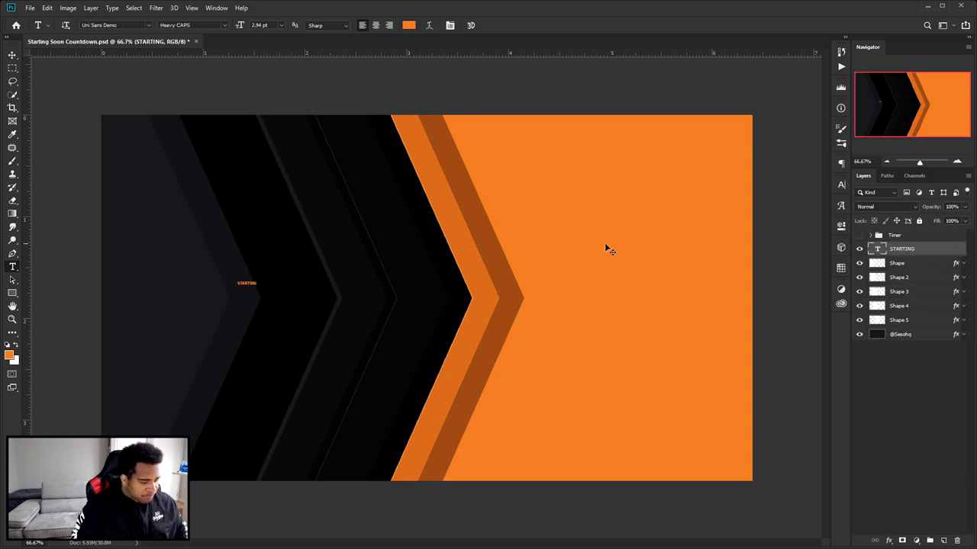
Enlarge the STARTING text to about 37.94 pt and set its colour to #ffffff.
{"action": "key", "text": "ctrl+t"}
{"action": "left_click_drag", "start_coordinate": [259, 280], "coordinate": [476, 218]}
{"action": "key", "text": "Return"}
{"action": "left_click", "coordinate": [409, 26]}
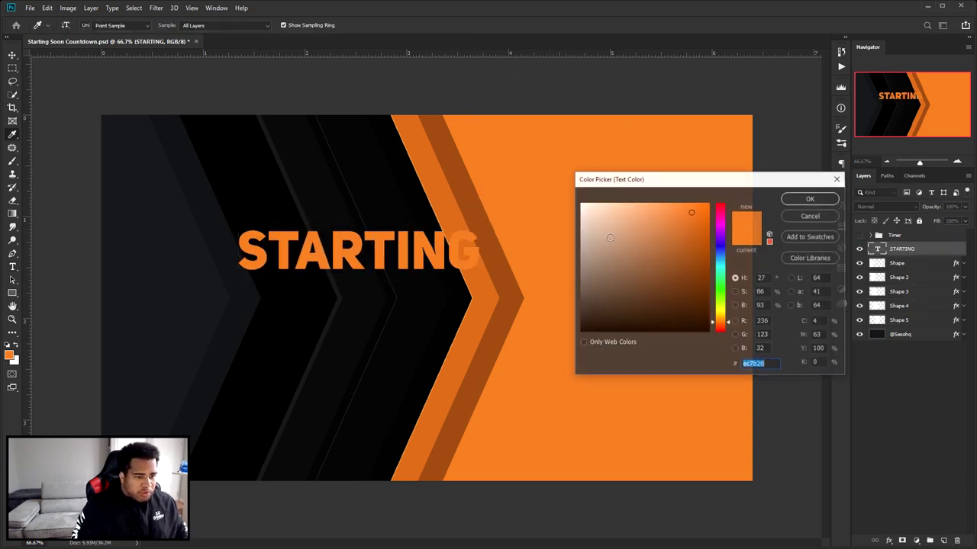
{"action": "type", "text": "ffffff"}
{"action": "key", "text": "Return"}
Move the STARTING text onto the dark chevrons and duplicate it directly below.
{"action": "key", "text": "v"}
{"action": "left_click_drag", "start_coordinate": [465, 188], "coordinate": [406, 235]}
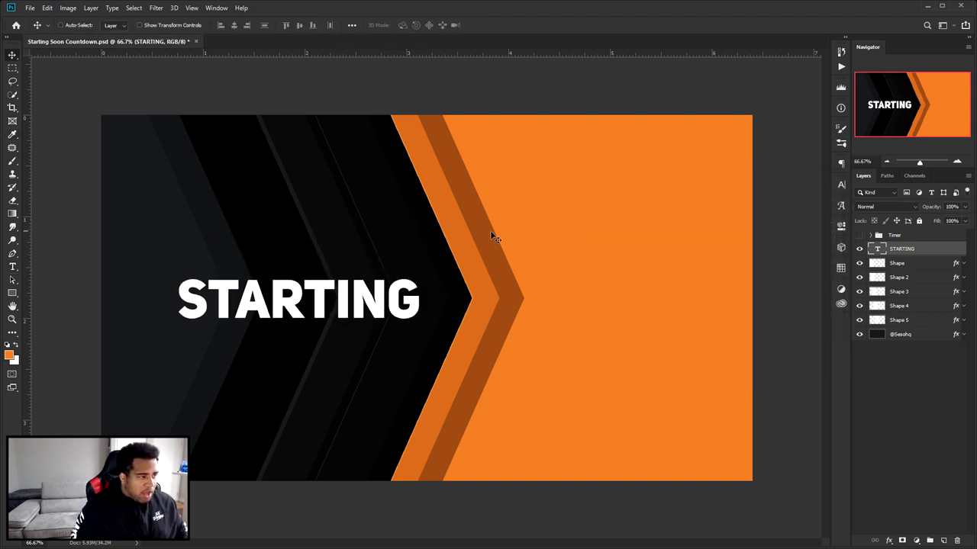
{"action": "left_click", "coordinate": [841, 184]}
{"action": "left_click_drag", "start_coordinate": [361, 277], "coordinate": [341, 318]}
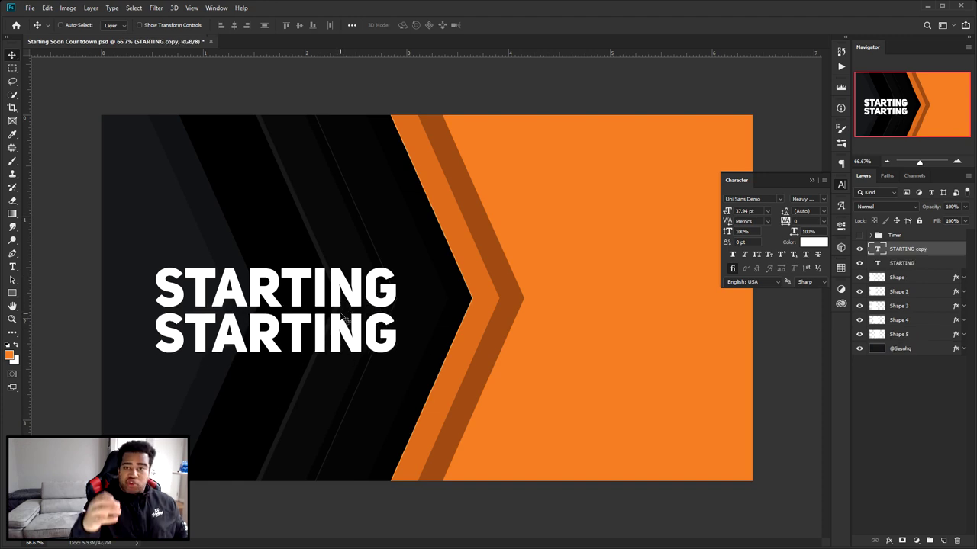
{"action": "mouse_move", "coordinate": [922, 264]}
{"action": "left_mouse_down"}
{"action": "mouse_move", "coordinate": [916, 523]}
{"action": "mouse_move", "coordinate": [945, 541]}
{"action": "mouse_move", "coordinate": [946, 279]}
{"action": "mouse_move", "coordinate": [923, 267]}
{"action": "left_mouse_up"}
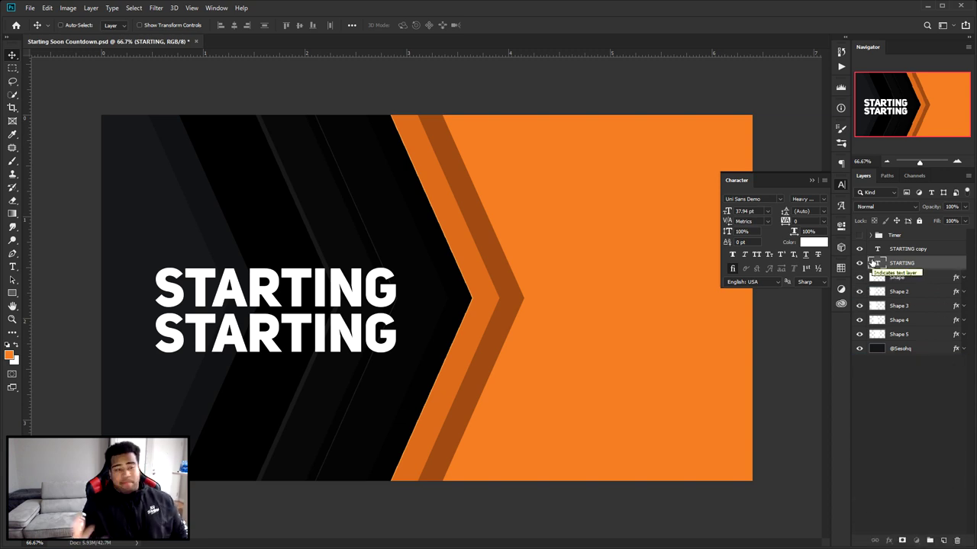
Replace the lower copy's text with SOON and enlarge it to about 60.5 pt.
{"action": "double_click", "coordinate": [317, 344]}
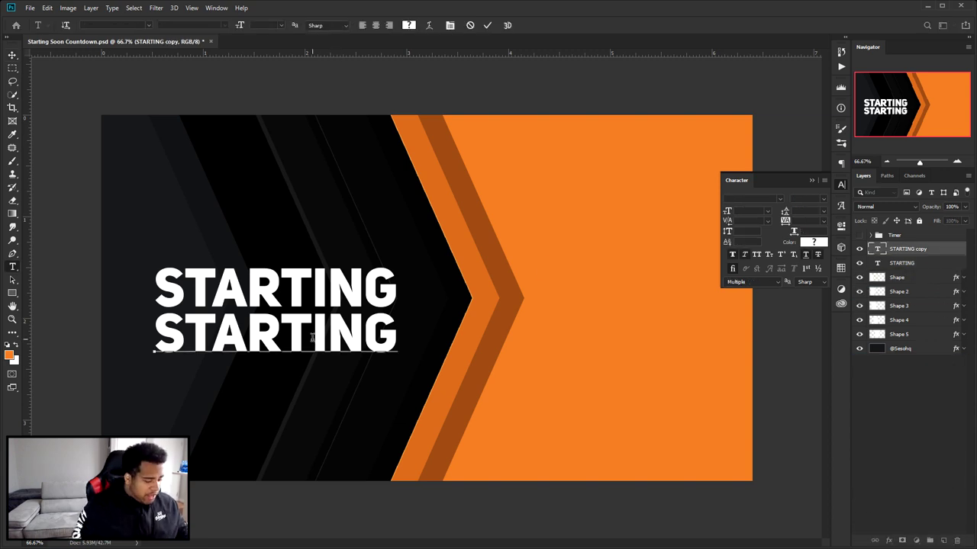
{"action": "type", "text": "SOON"}
{"action": "key", "text": "ctrl+Return"}
{"action": "key", "text": "v"}
{"action": "key", "text": "ctrl+t"}
{"action": "left_click_drag", "start_coordinate": [294, 371], "coordinate": [360, 399]}
{"action": "key", "text": "Return"}
Position SOON just beneath STARTING, shifted right to leave room for a logo in front of it.
{"action": "left_click_drag", "start_coordinate": [315, 326], "coordinate": [396, 290]}
{"action": "key", "text": "ctrl+t"}
{"action": "key", "text": "Return"}
{"action": "left_click_drag", "start_coordinate": [188, 284], "coordinate": [191, 320]}
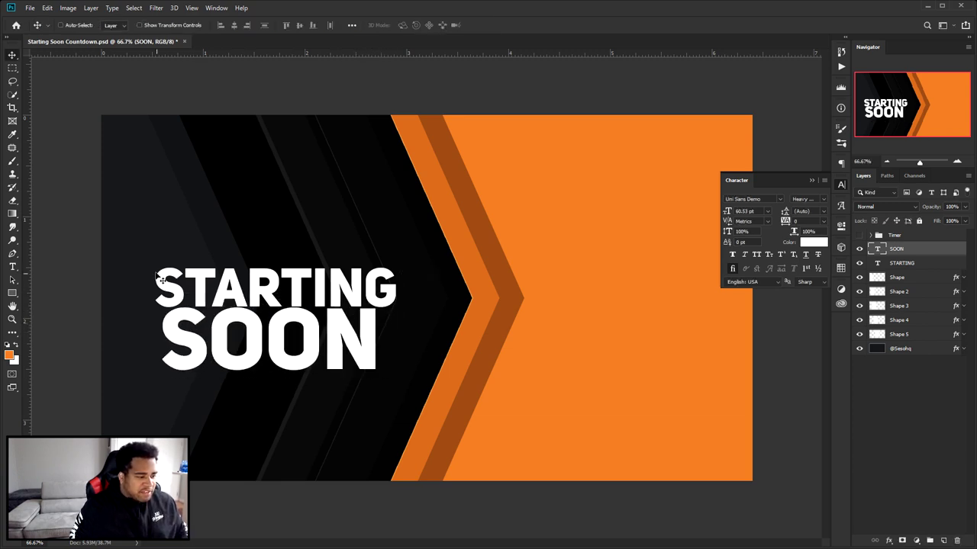
{"action": "left_click_drag", "start_coordinate": [311, 337], "coordinate": [367, 344]}
Copy the orange Sesohq logo out of the Timer group's Text subgroup and place it just left of SOON.
{"action": "left_click", "coordinate": [870, 235]}
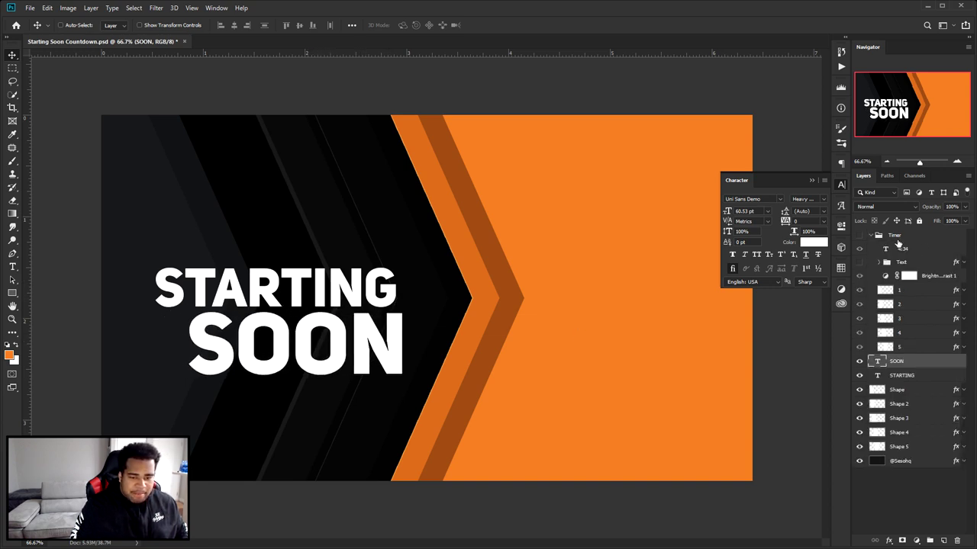
{"action": "left_click", "coordinate": [907, 262]}
{"action": "left_click", "coordinate": [878, 262]}
{"action": "left_click_drag", "start_coordinate": [912, 275], "coordinate": [905, 257]}
{"action": "left_click", "coordinate": [871, 249]}
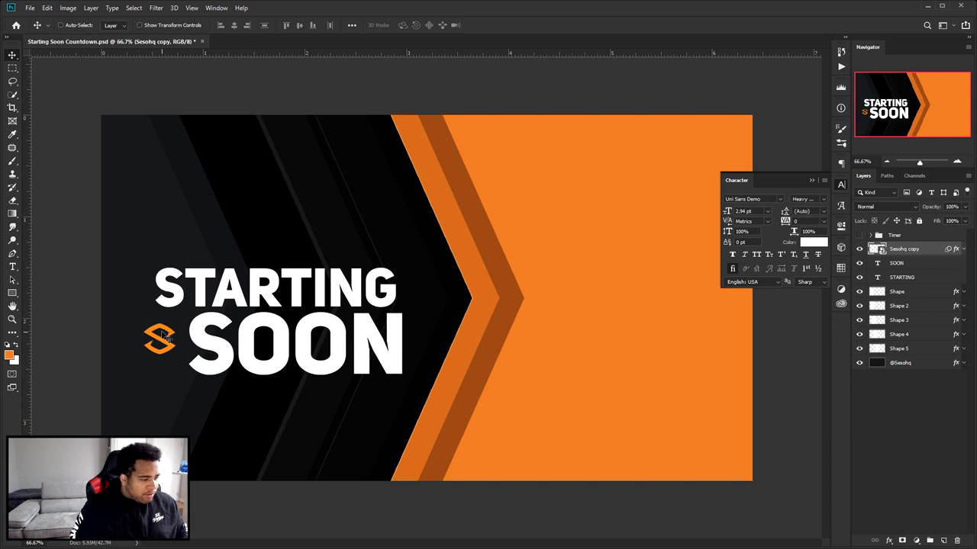
{"action": "scroll", "coordinate": [159, 328], "scroll_direction": "up", "scroll_amount": 2}
{"action": "left_click_drag", "start_coordinate": [160, 347], "coordinate": [162, 345]}
{"action": "scroll", "coordinate": [305, 299], "scroll_direction": "down", "scroll_amount": 2}
Move the STARTING text, SOON text and Sesohq logo together about 0.12 in upward.
{"action": "left_click", "coordinate": [305, 299]}
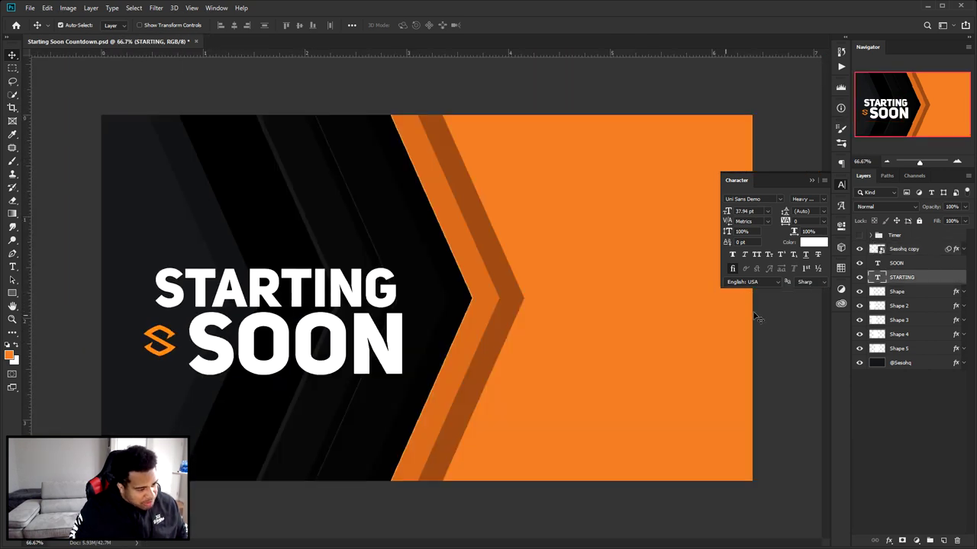
{"action": "left_click", "coordinate": [904, 263], "text": "shift"}
{"action": "left_click", "coordinate": [904, 246], "text": "shift"}
{"action": "left_click_drag", "start_coordinate": [376, 340], "coordinate": [338, 334]}
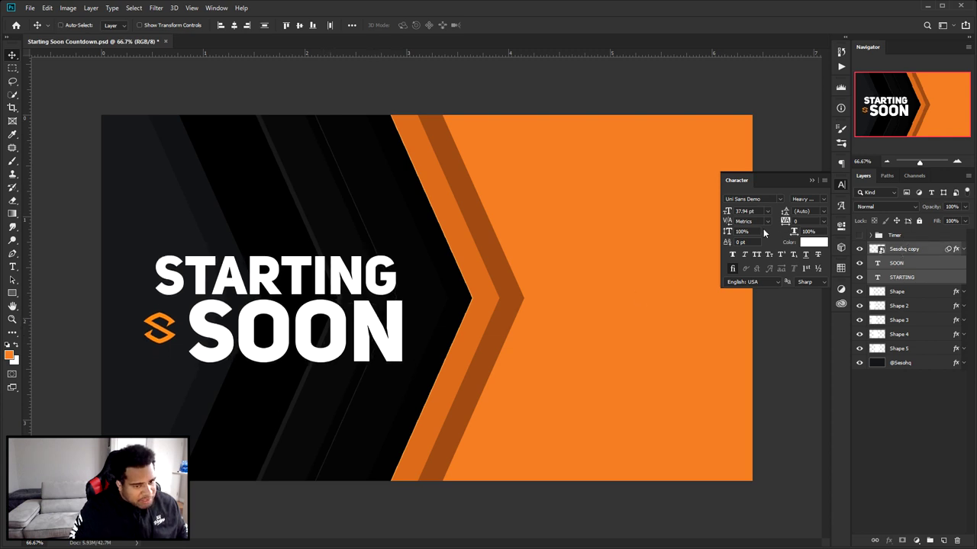
{"action": "left_click", "coordinate": [840, 189]}
Duplicate the STARTING text onto the orange area and replace the copy's text with 0:00.
{"action": "left_click", "coordinate": [901, 277]}
{"action": "left_click_drag", "start_coordinate": [335, 276], "coordinate": [639, 319]}
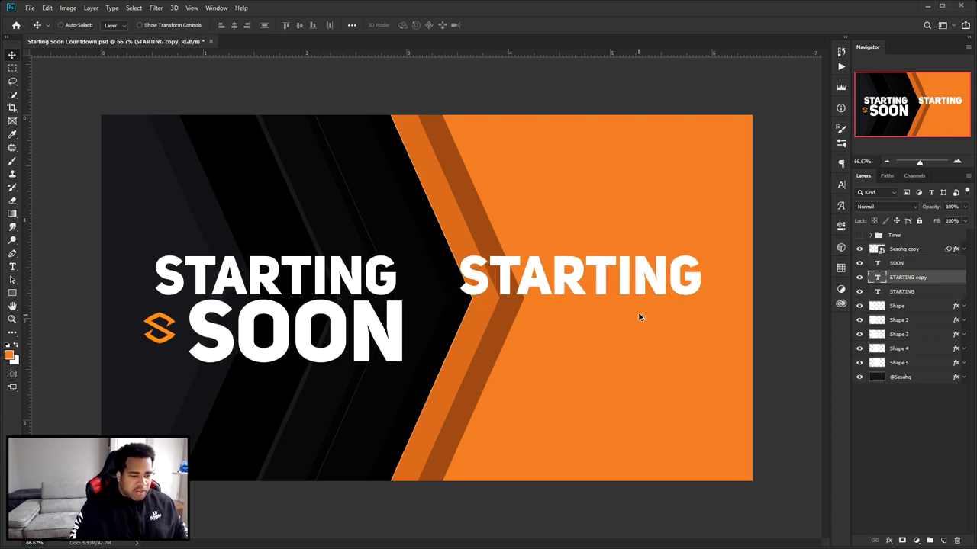
{"action": "double_click", "coordinate": [615, 284]}
{"action": "type", "text": "0:00"}
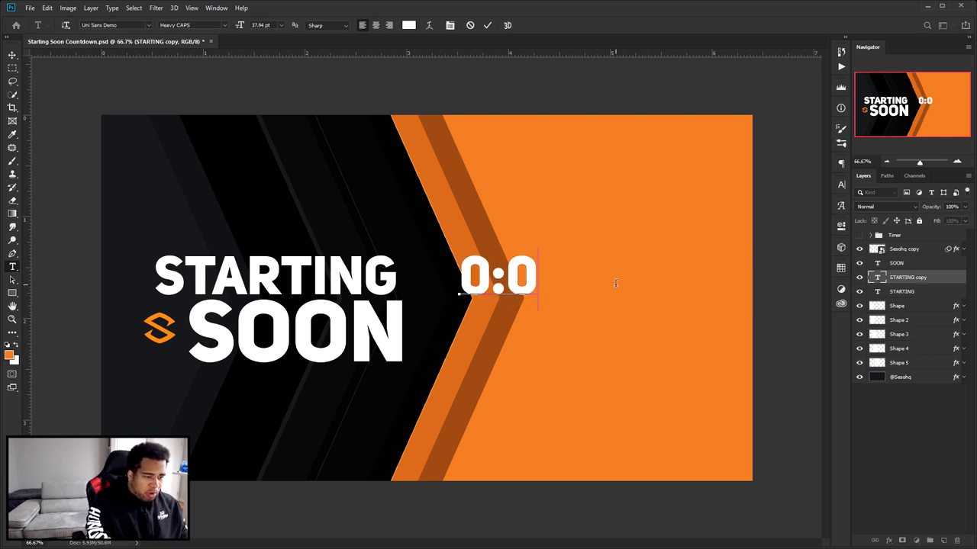
{"action": "left_click", "coordinate": [487, 25]}
Scale the 0:00 text up to about 240%.
{"action": "key", "text": "v"}
{"action": "key", "text": "ctrl+t"}
{"action": "left_click_drag", "start_coordinate": [570, 246], "coordinate": [735, 184]}
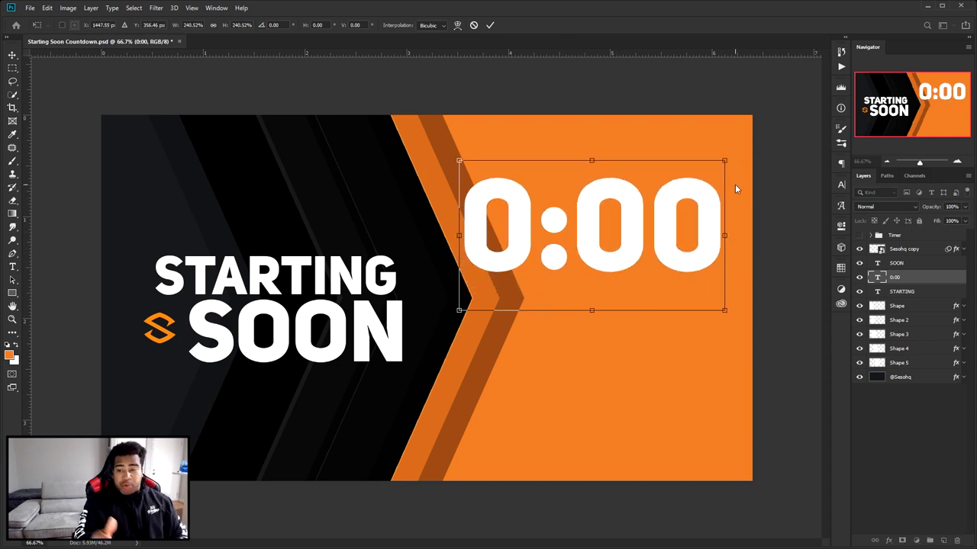
{"action": "key", "text": "Return"}
Shrink the 0:00 text to about 2.2 in wide and centre it vertically in the orange area.
{"action": "left_click_drag", "start_coordinate": [578, 232], "coordinate": [598, 307]}
{"action": "key", "text": "ctrl+t"}
{"action": "left_click_drag", "start_coordinate": [738, 241], "coordinate": [723, 244]}
{"action": "key", "text": "Return"}
{"action": "left_click_drag", "start_coordinate": [646, 301], "coordinate": [658, 330]}
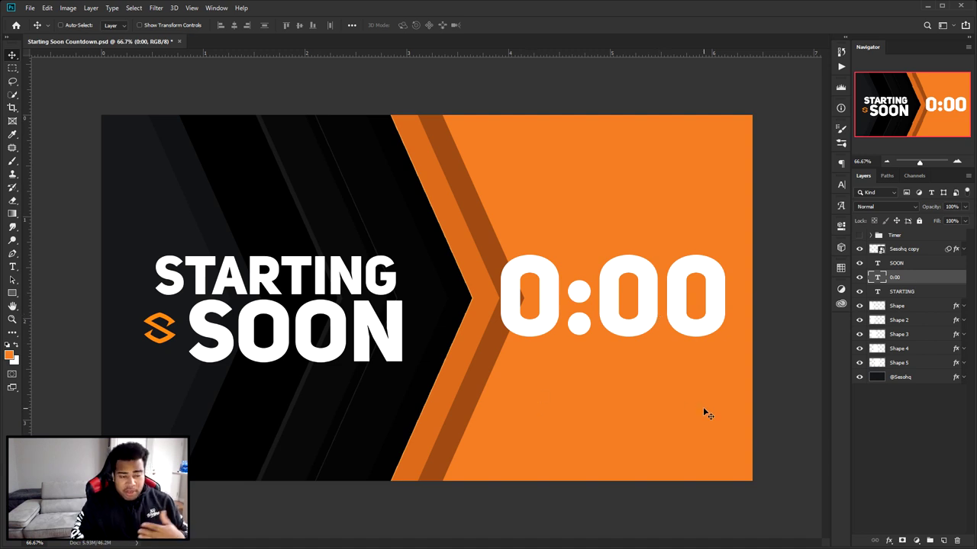
{"action": "left_click", "coordinate": [570, 173], "text": "ctrl"}
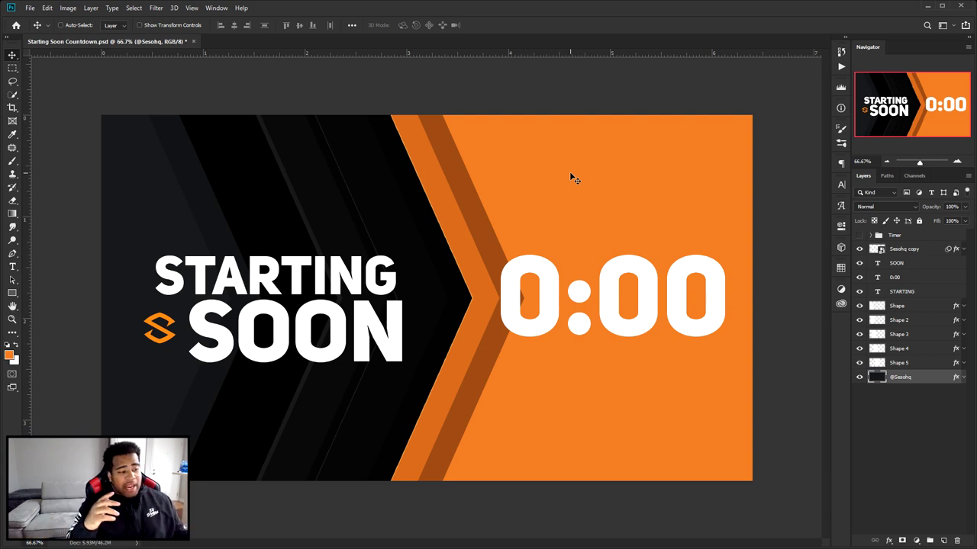
{"action": "left_click", "coordinate": [30, 8]}
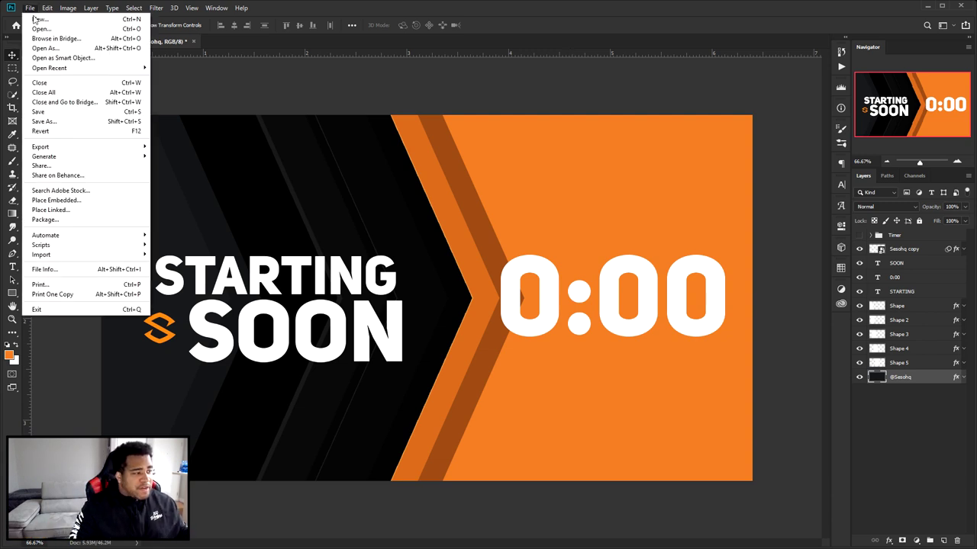
{"action": "left_click", "coordinate": [323, 164]}
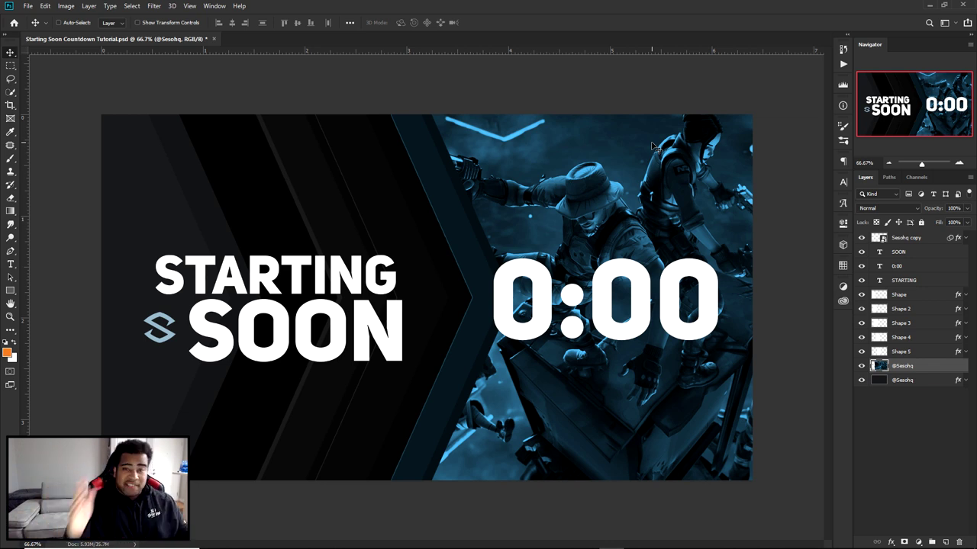
Add a Gradient Map adjustment layer above the game character image and merge it with the image layer.
{"action": "left_click", "coordinate": [918, 543]}
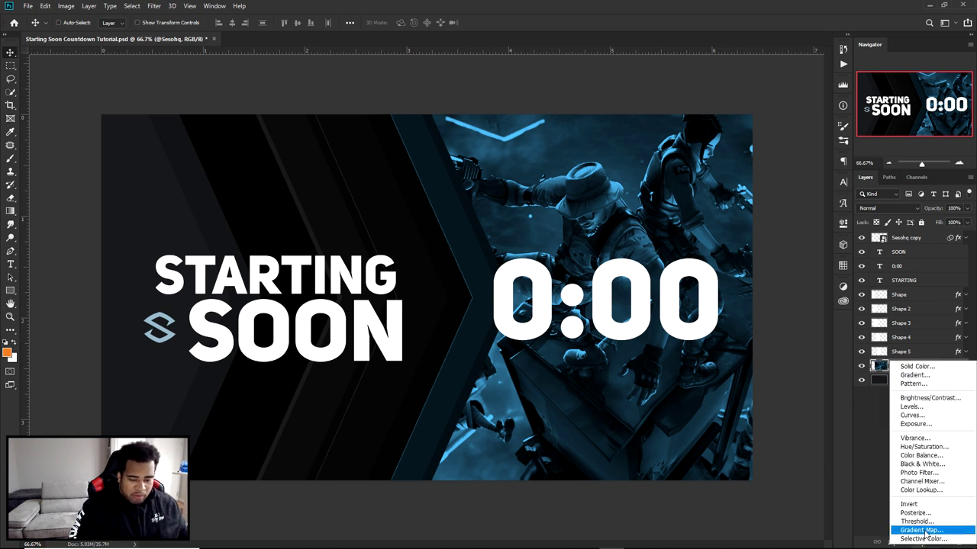
{"action": "left_click", "coordinate": [924, 531]}
{"action": "left_click", "coordinate": [843, 222]}
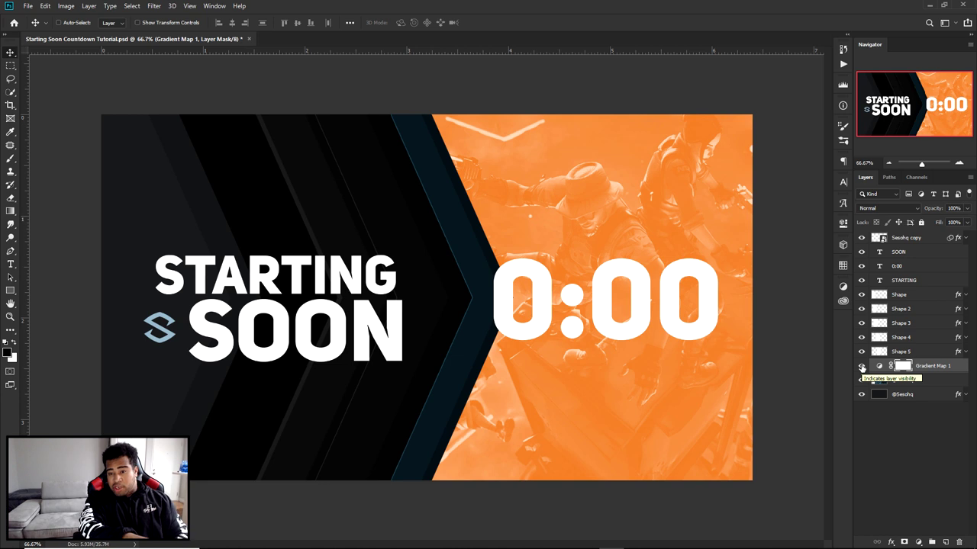
{"action": "left_click", "coordinate": [932, 368]}
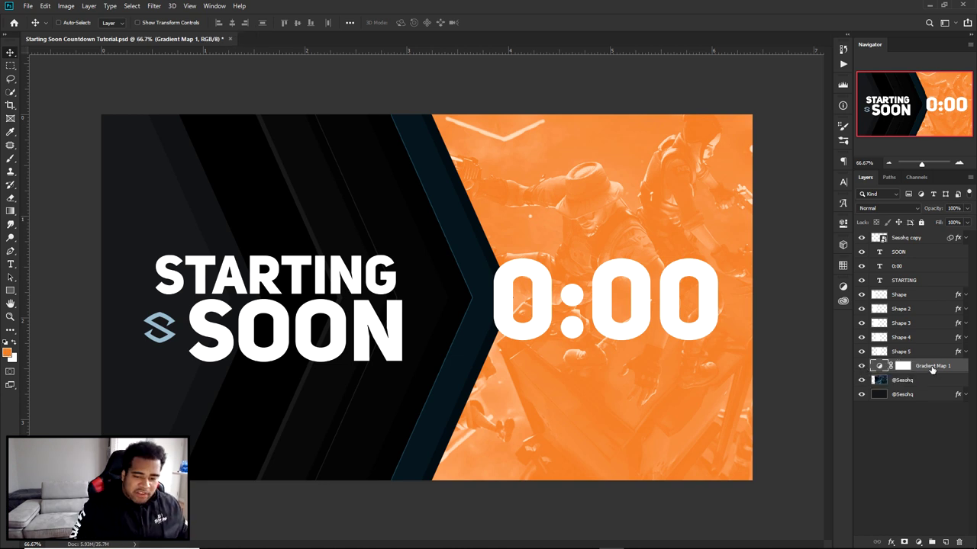
{"action": "left_click", "coordinate": [909, 382]}
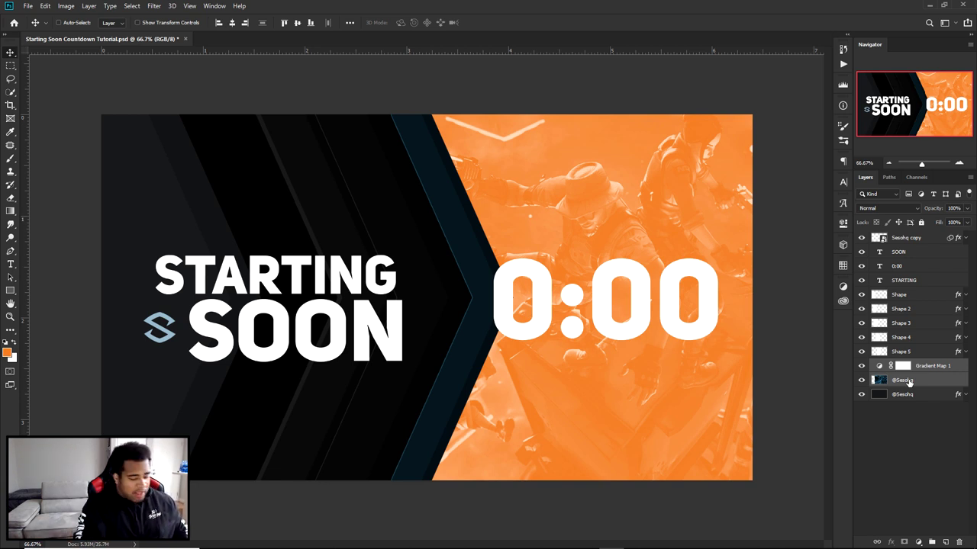
{"action": "key", "text": "ctrl+e"}
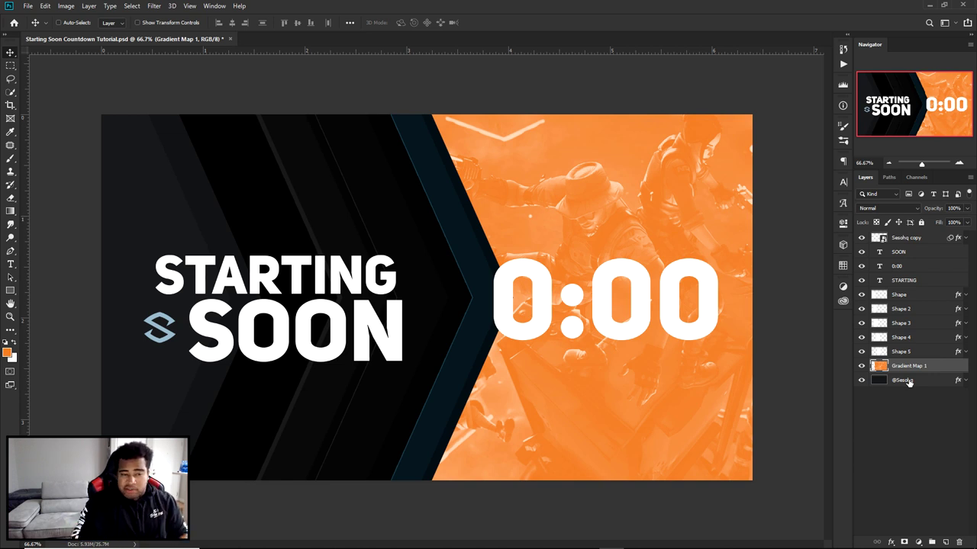
Switch to After Effects and import Starting Soon Countdown Tutorial.psd as Composition - Retain Layer Sizes with editable layer styles.
{"action": "left_click", "coordinate": [637, 539]}
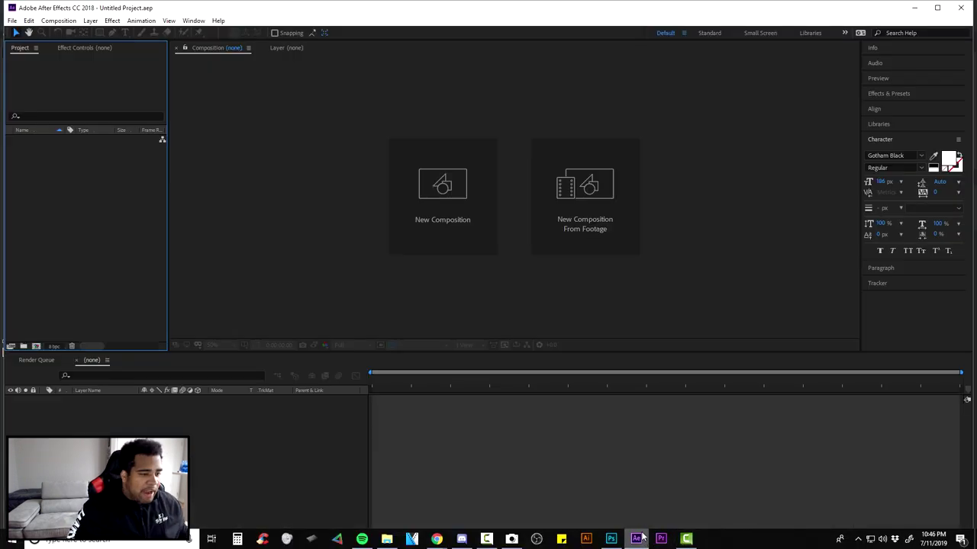
{"action": "left_click", "coordinate": [12, 21]}
{"action": "mouse_move", "coordinate": [52, 168]}
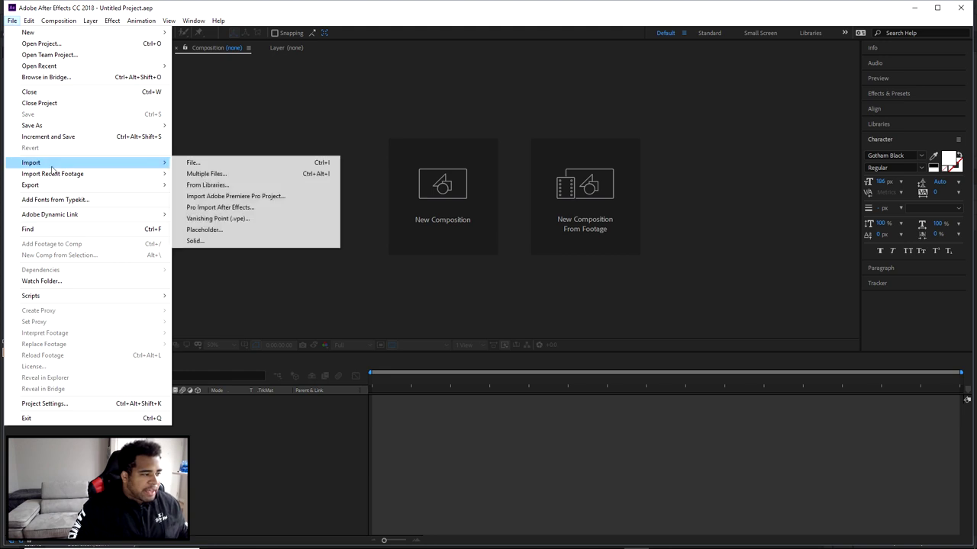
{"action": "left_click", "coordinate": [193, 163]}
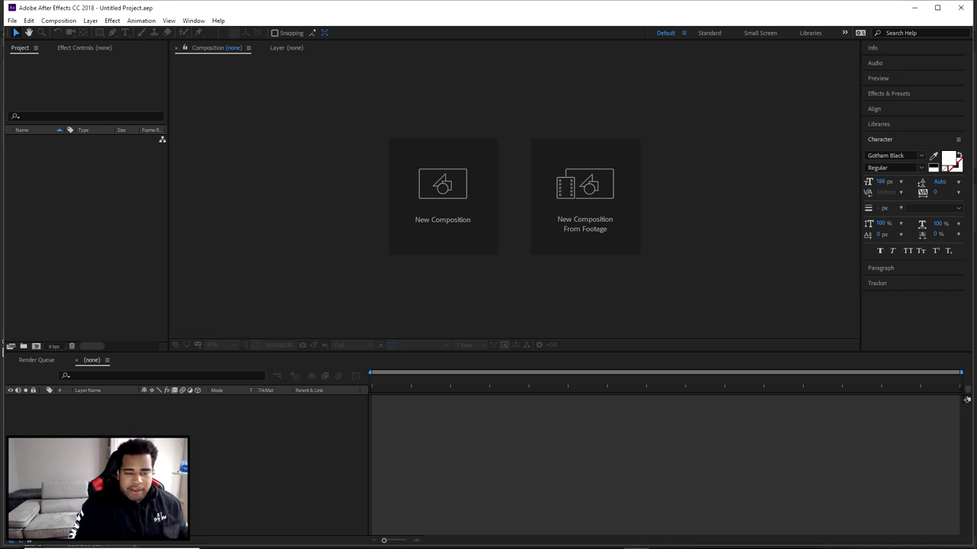
{"action": "left_click", "coordinate": [504, 193]}
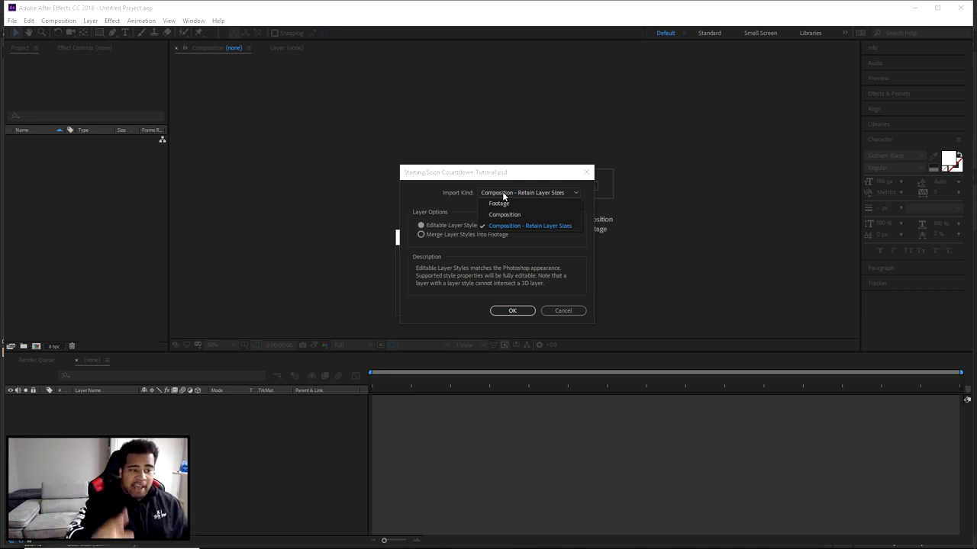
{"action": "left_click", "coordinate": [509, 225]}
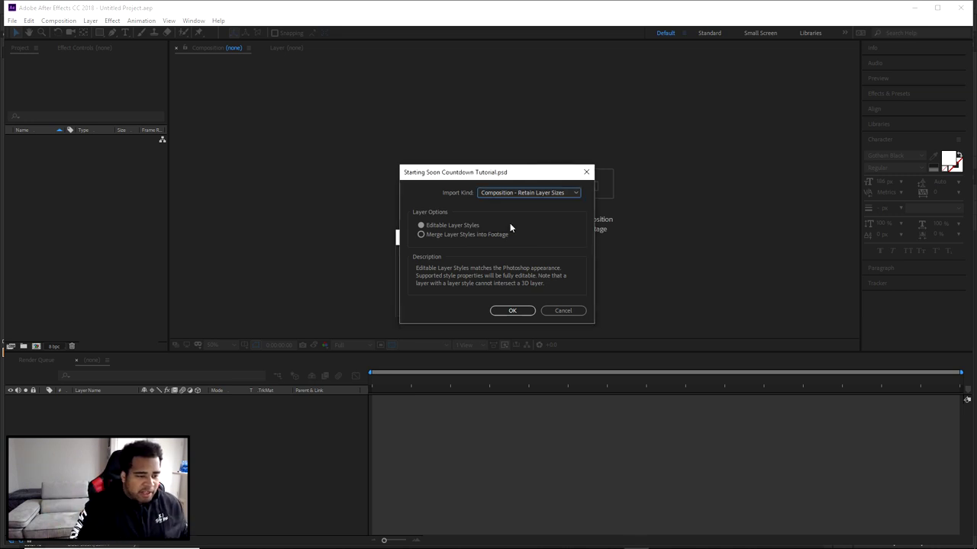
{"action": "left_click", "coordinate": [512, 310]}
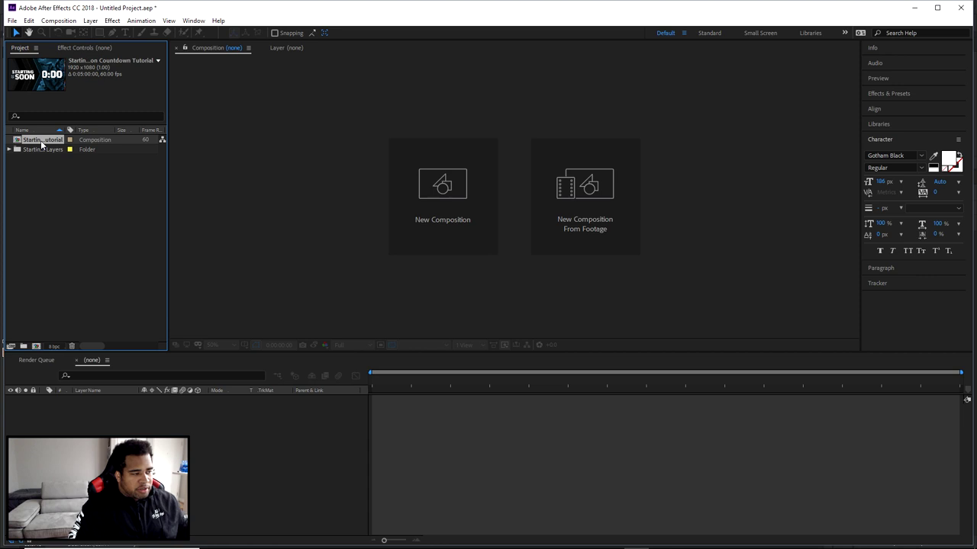
Open the imported Starting Soon Countdown Tutorial composition and hide its 0:00 layer.
{"action": "double_click", "coordinate": [97, 140]}
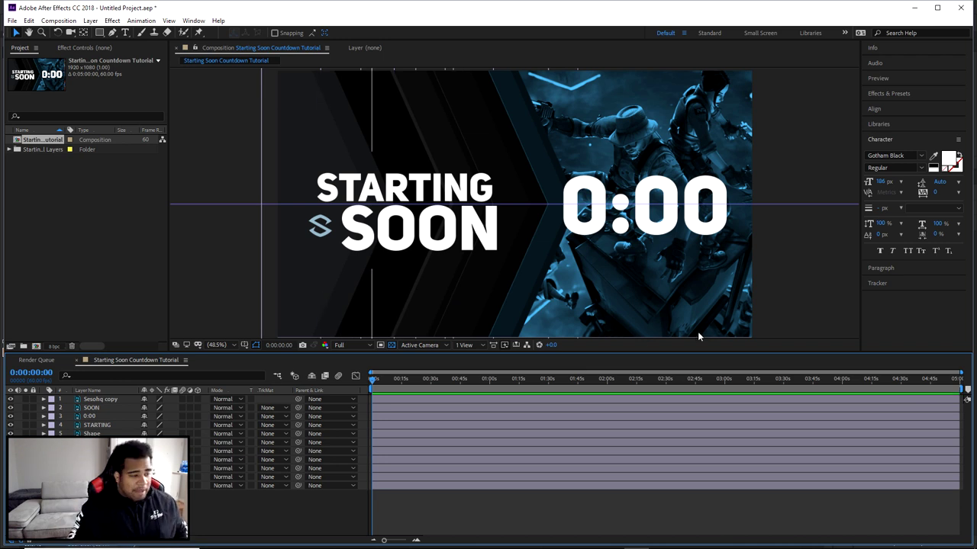
{"action": "left_click", "coordinate": [89, 417]}
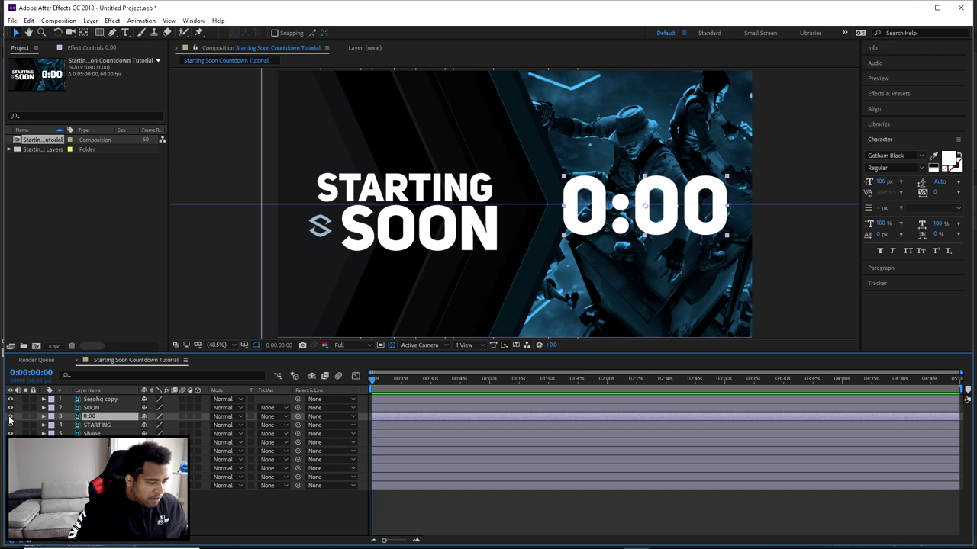
{"action": "left_click", "coordinate": [10, 417]}
Create a new text layer in the composition with the text 00:00.
{"action": "right_click", "coordinate": [143, 387]}
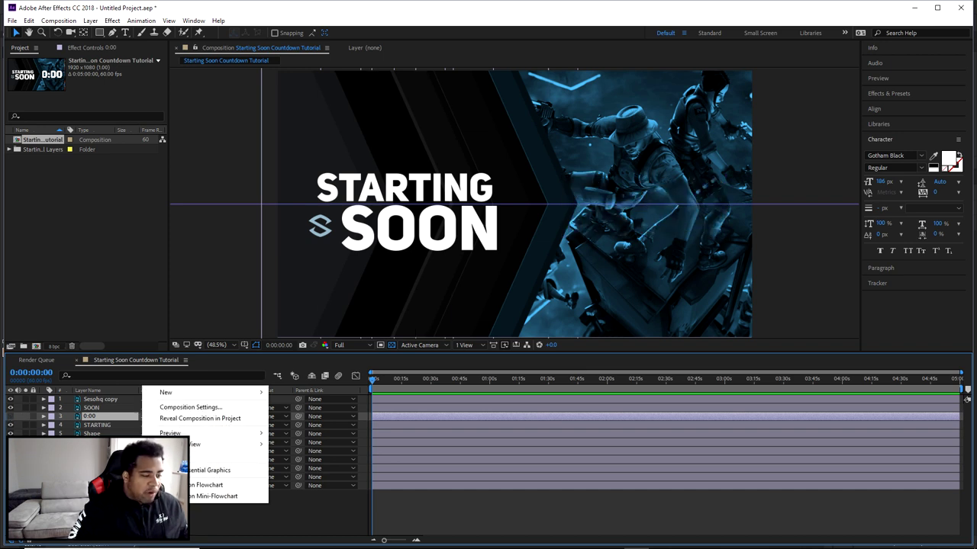
{"action": "mouse_move", "coordinate": [203, 392]}
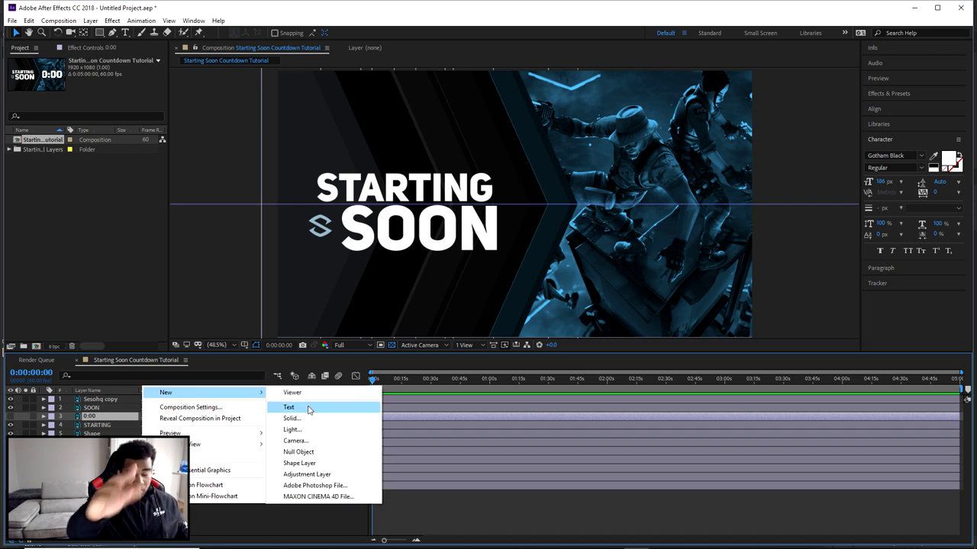
{"action": "right_click", "coordinate": [115, 409]}
{"action": "key", "text": "Escape"}
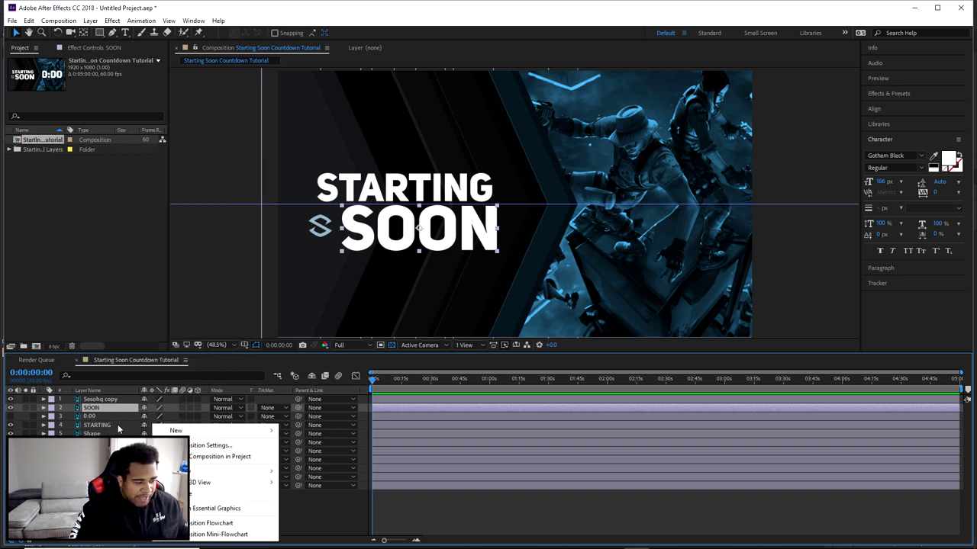
{"action": "right_click", "coordinate": [118, 421]}
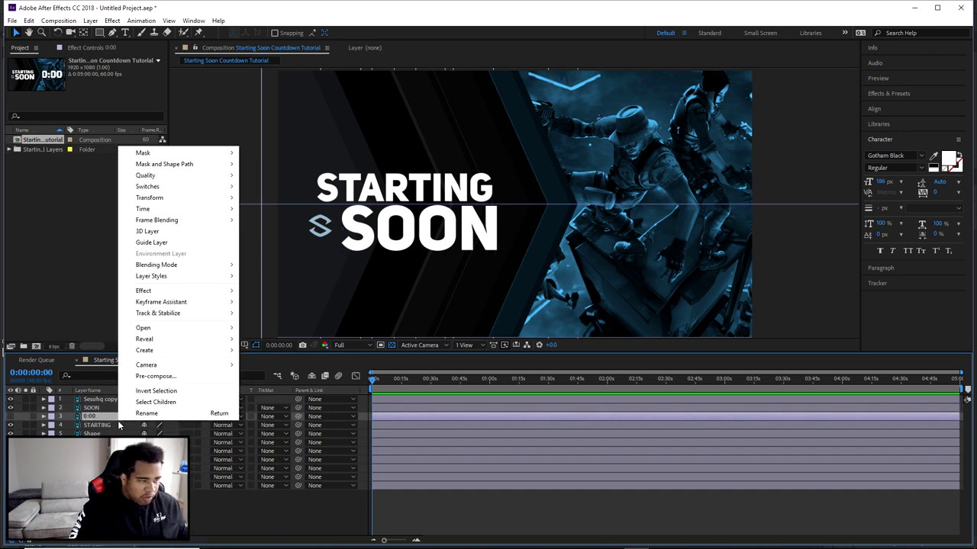
{"action": "right_click", "coordinate": [364, 418]}
{"action": "right_click", "coordinate": [363, 418]}
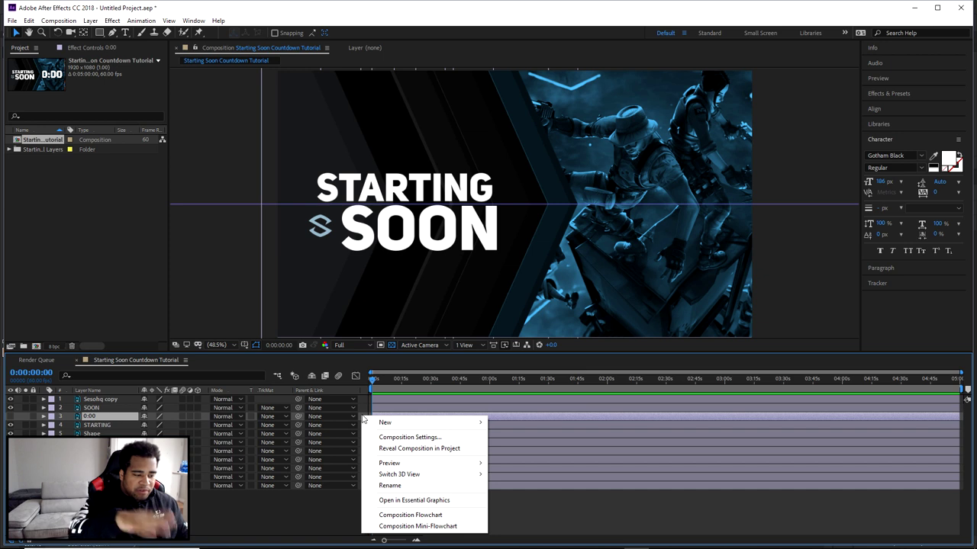
{"action": "right_click", "coordinate": [366, 404]}
{"action": "mouse_move", "coordinate": [381, 406]}
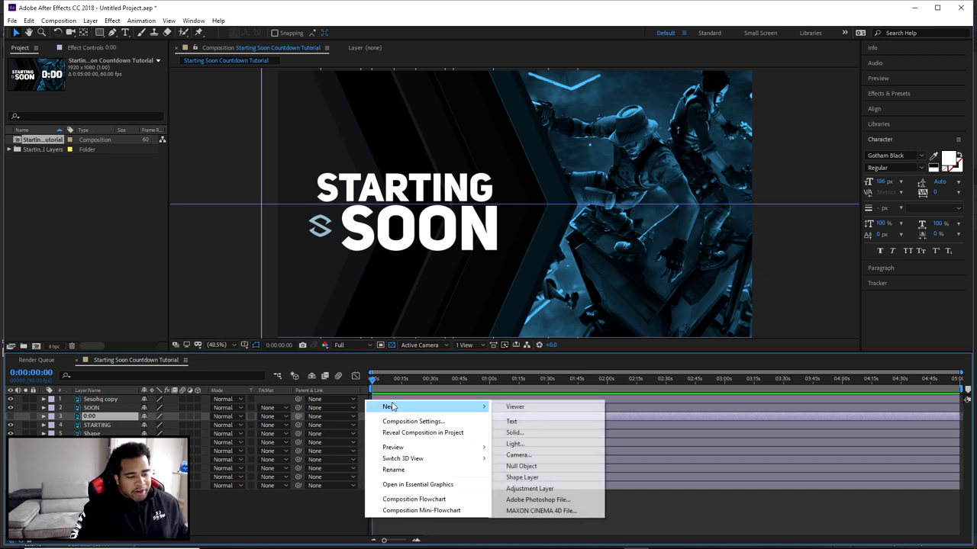
{"action": "left_click", "coordinate": [519, 419]}
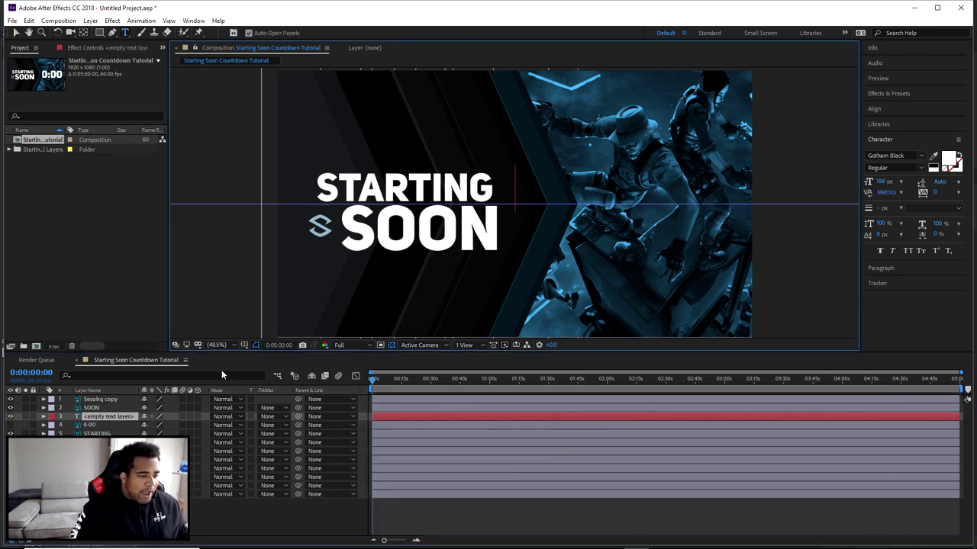
{"action": "type", "text": "00"}
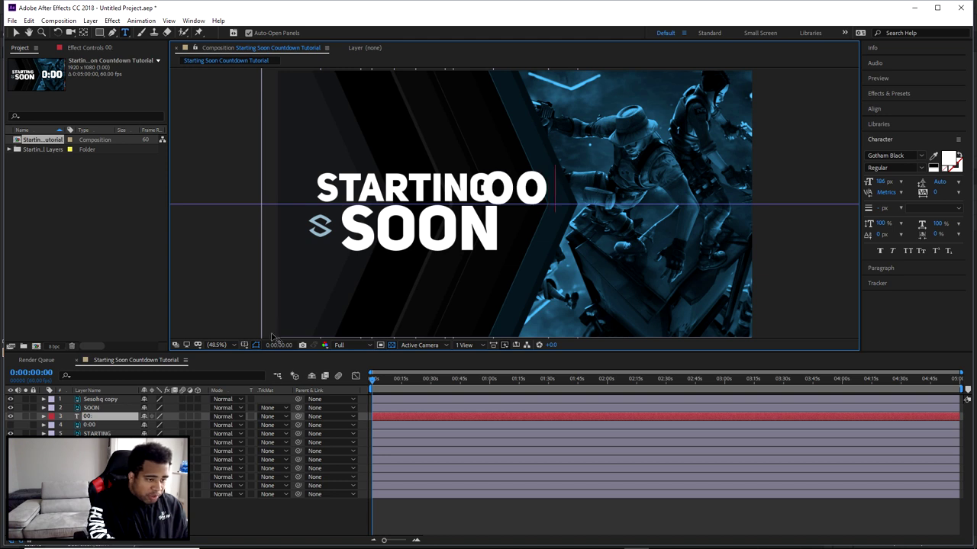
{"action": "type", "text": ":00"}
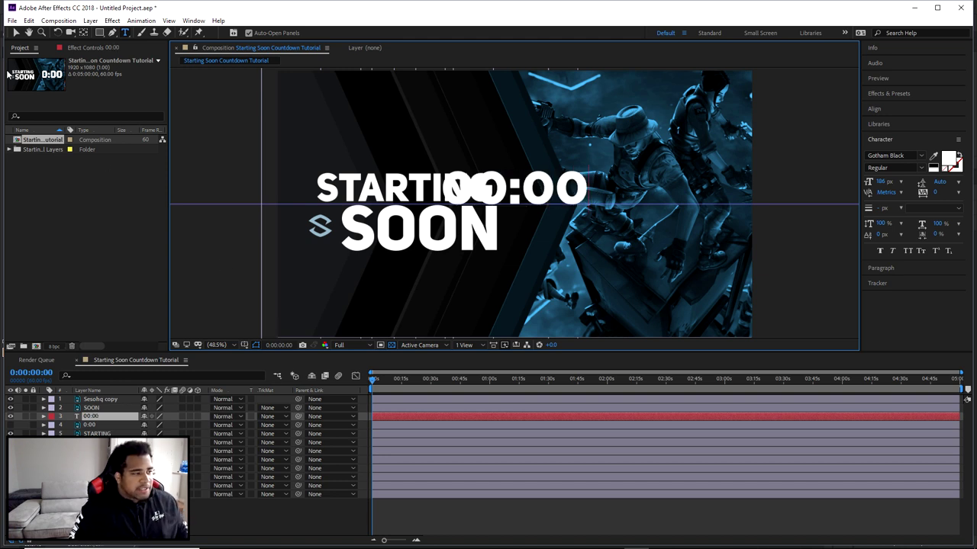
Move the 00:00 text onto the character image beside the title and enlarge it by about a third.
{"action": "left_click", "coordinate": [16, 33]}
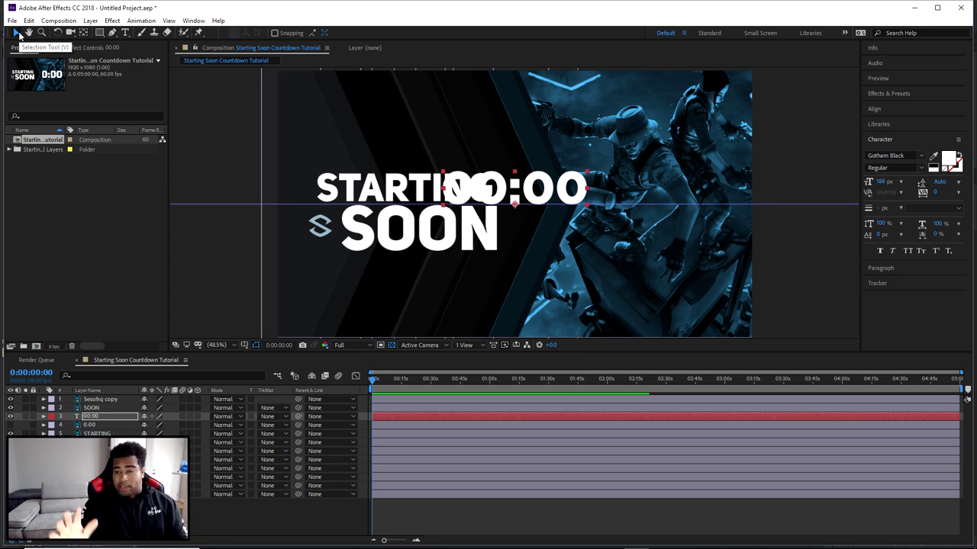
{"action": "left_click_drag", "start_coordinate": [532, 196], "coordinate": [660, 212]}
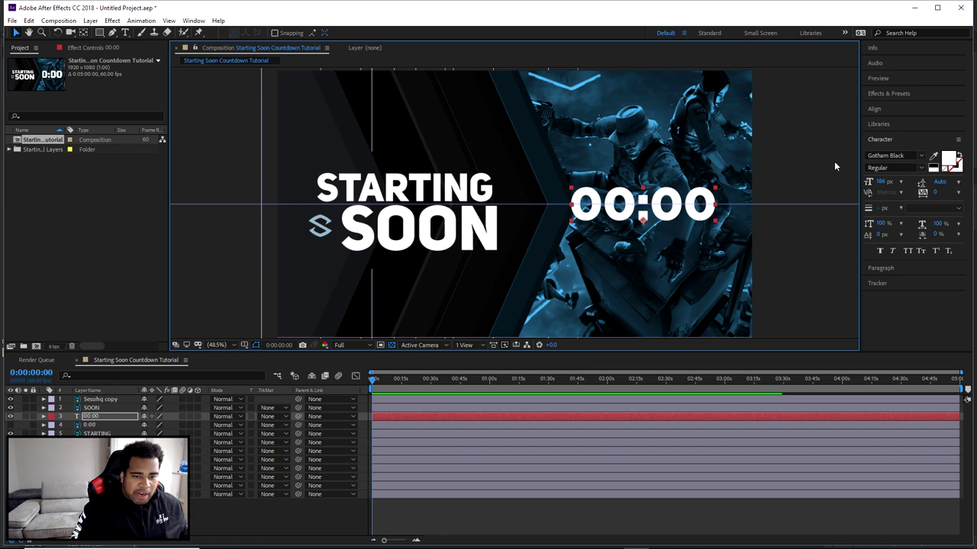
{"action": "double_click", "coordinate": [659, 203]}
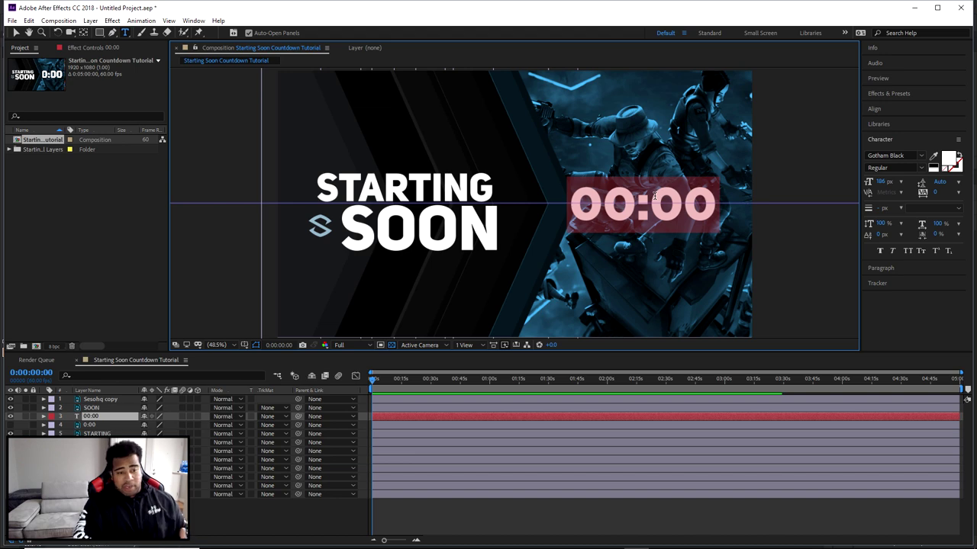
{"action": "left_click", "coordinate": [17, 32]}
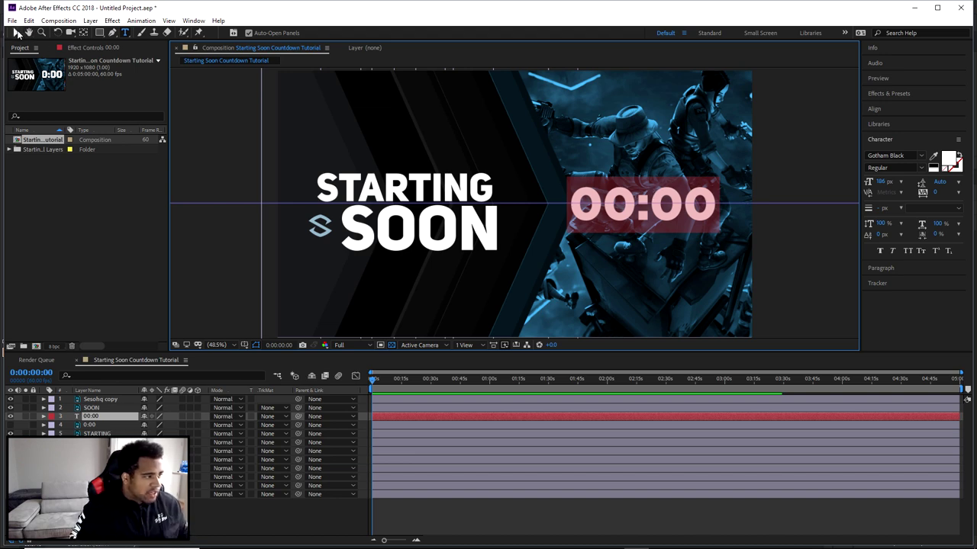
{"action": "left_click_drag", "start_coordinate": [716, 188], "coordinate": [740, 182]}
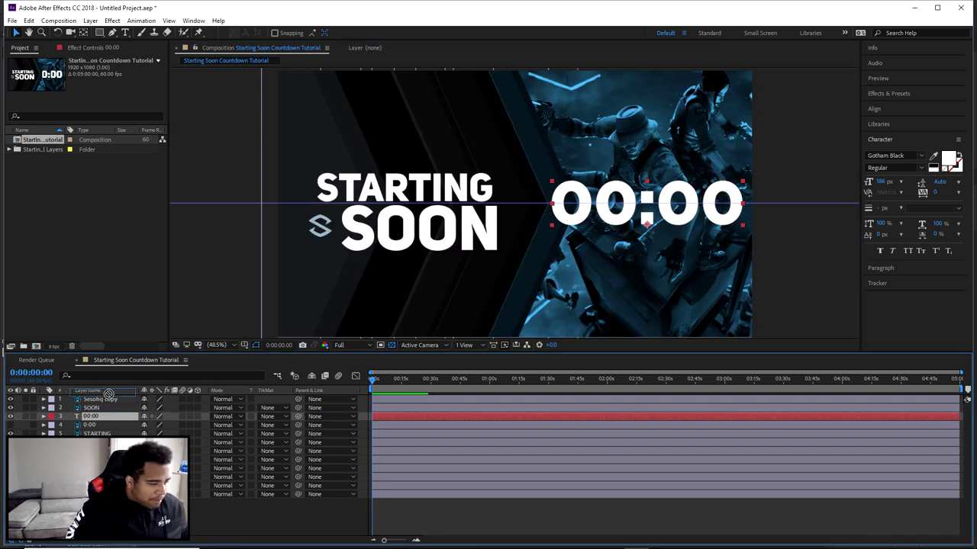
Move the 00:00 text layer to the top of the layer stack and add a Slider Control effect to it.
{"action": "left_click_drag", "start_coordinate": [109, 401], "coordinate": [109, 398]}
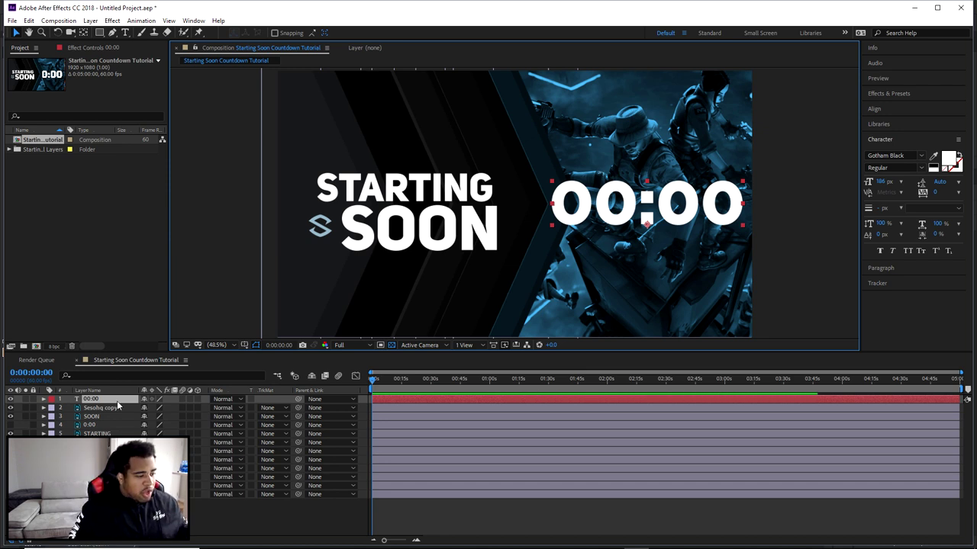
{"action": "left_click", "coordinate": [130, 371]}
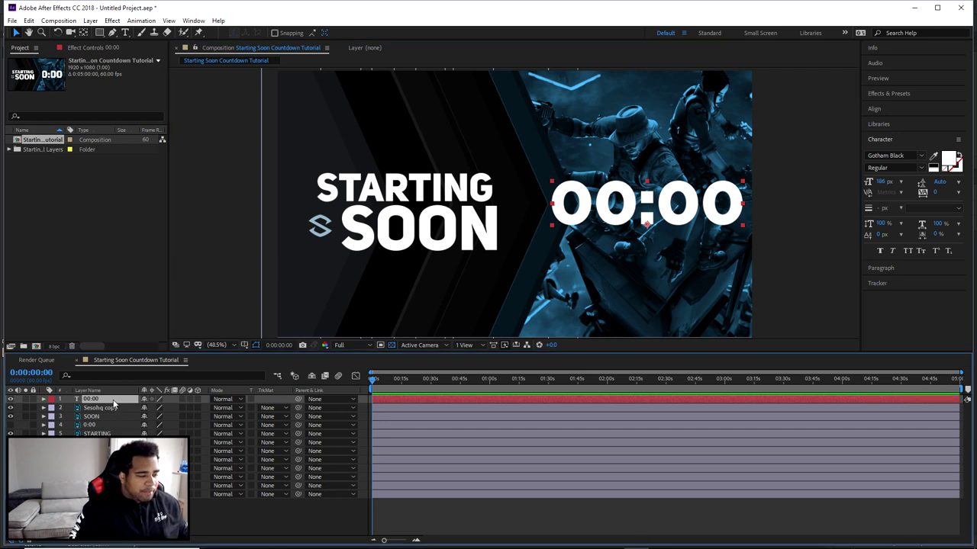
{"action": "left_click", "coordinate": [112, 20]}
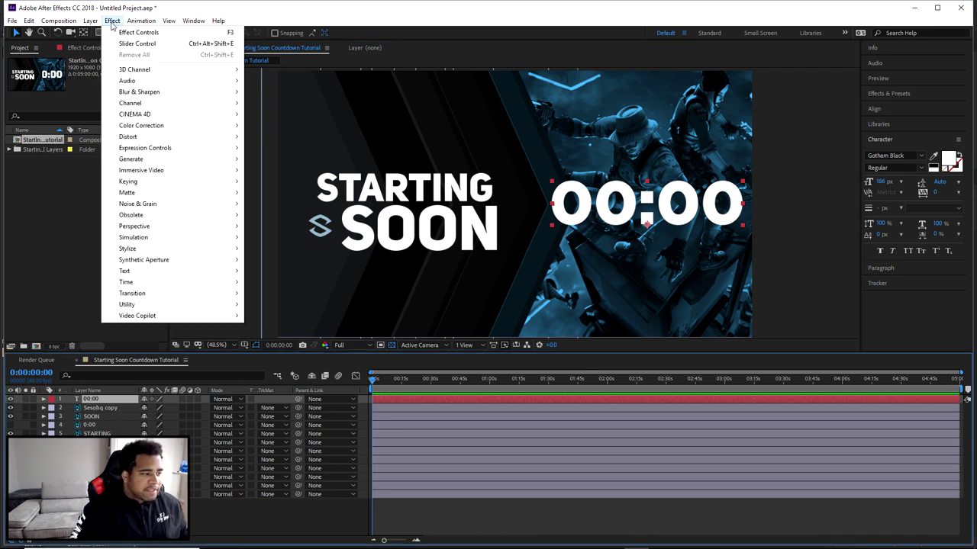
{"action": "mouse_move", "coordinate": [152, 149]}
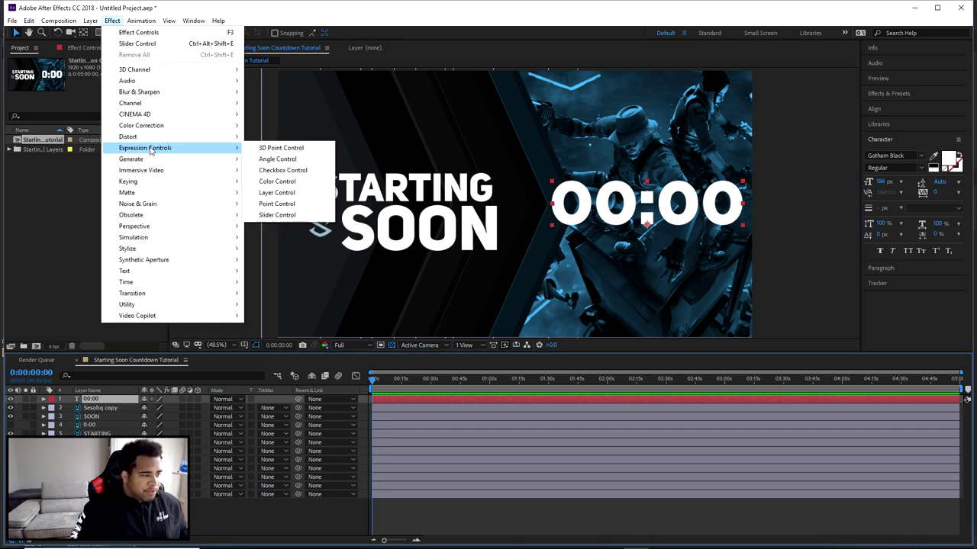
{"action": "left_click", "coordinate": [294, 217]}
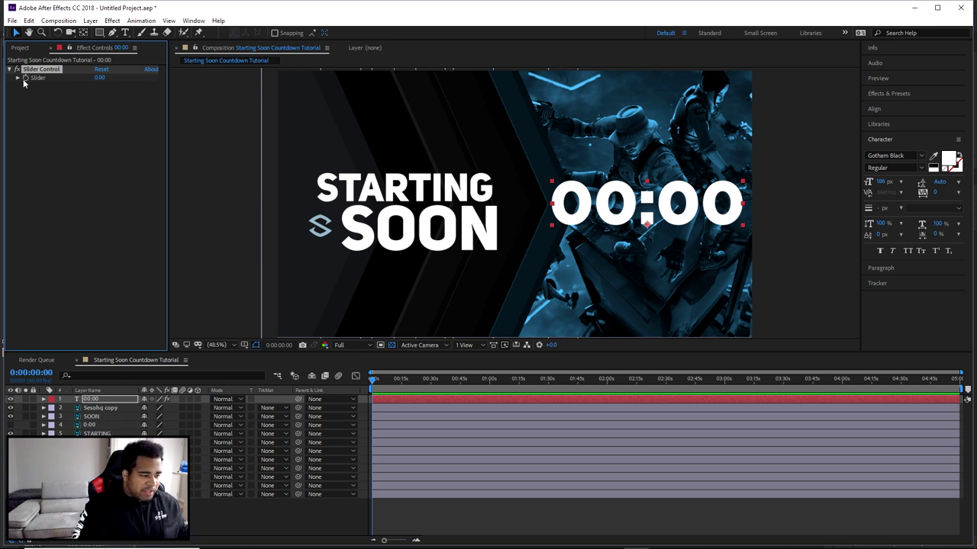
Add an expression to the 00:00 layer's Source Text that references the Slider property of its Slider Control effect.
{"action": "left_click", "coordinate": [107, 399]}
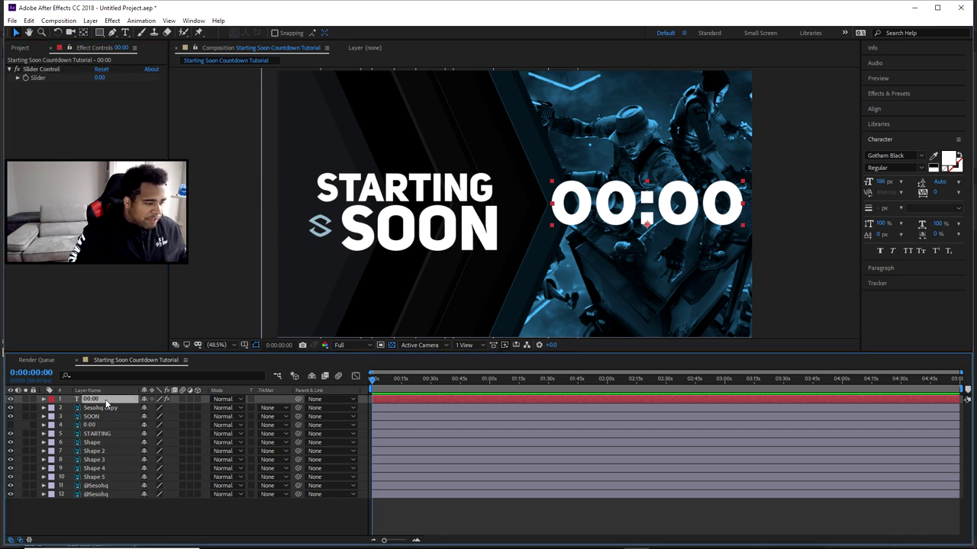
{"action": "left_click", "coordinate": [43, 399]}
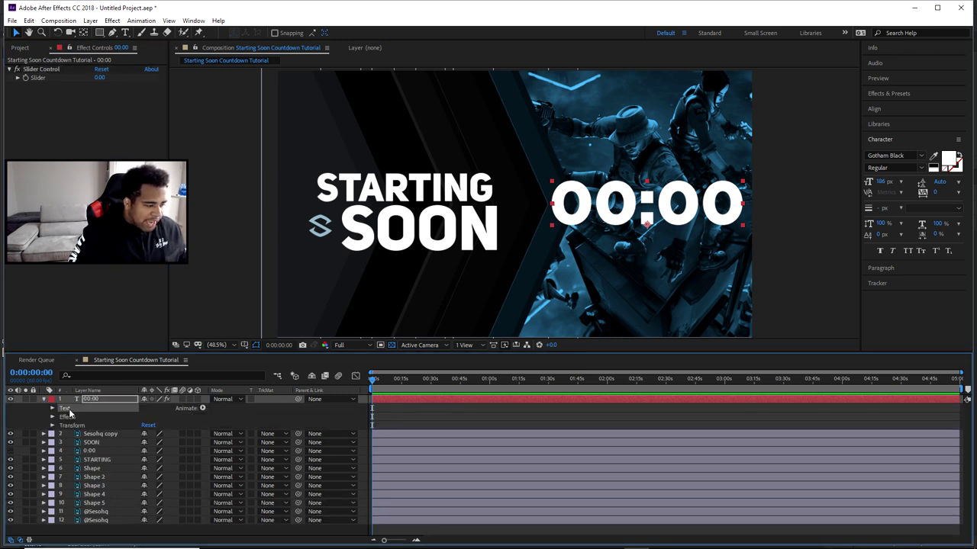
{"action": "left_click", "coordinate": [53, 409]}
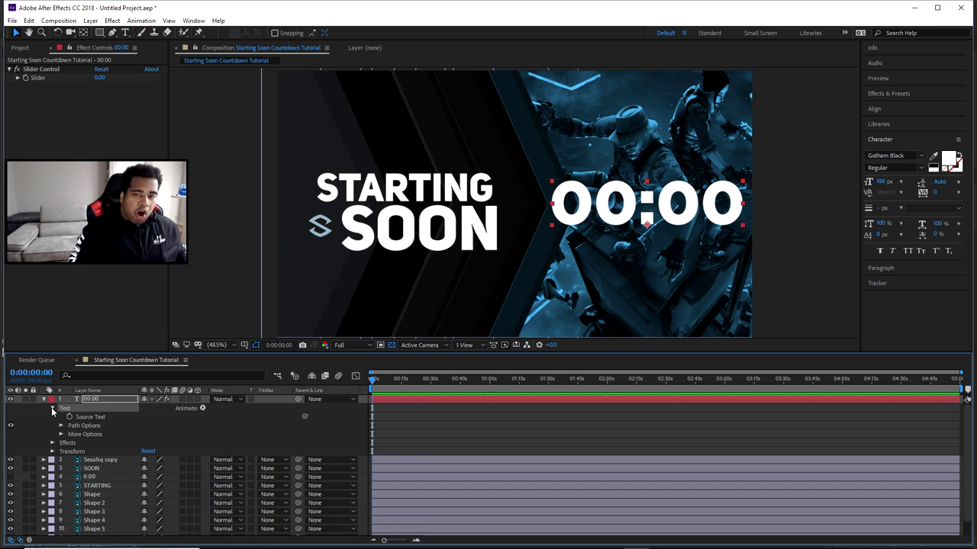
{"action": "left_click", "coordinate": [85, 418]}
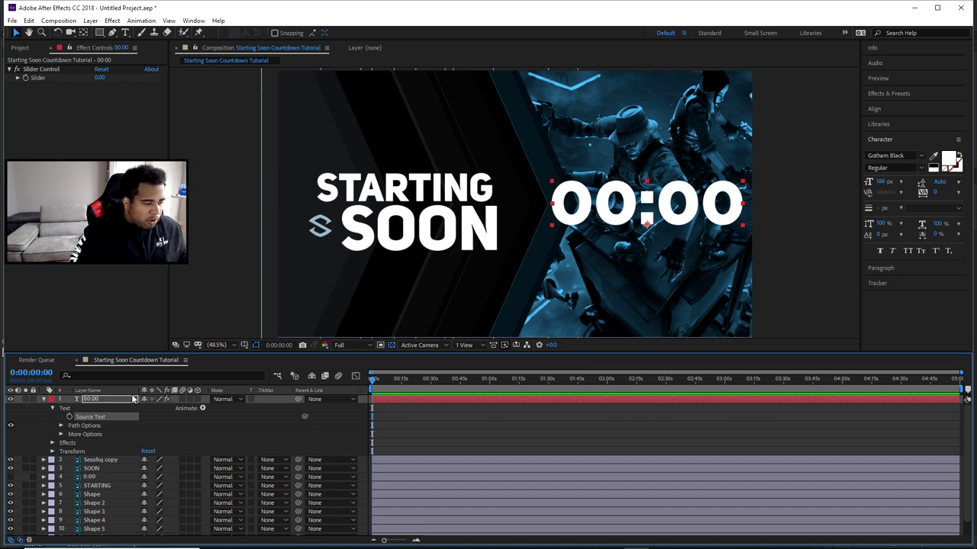
{"action": "left_click", "coordinate": [69, 417], "text": "alt"}
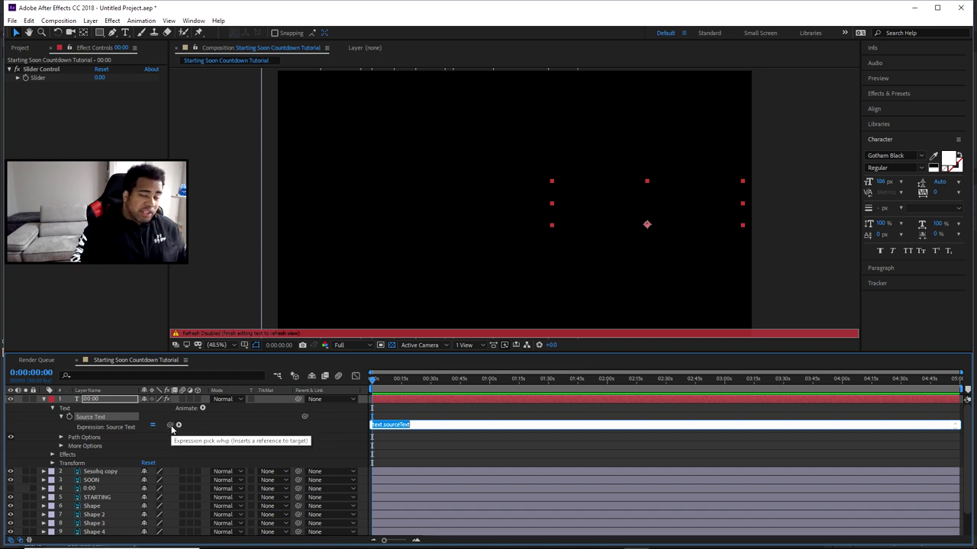
{"action": "left_click_drag", "start_coordinate": [171, 426], "coordinate": [46, 80]}
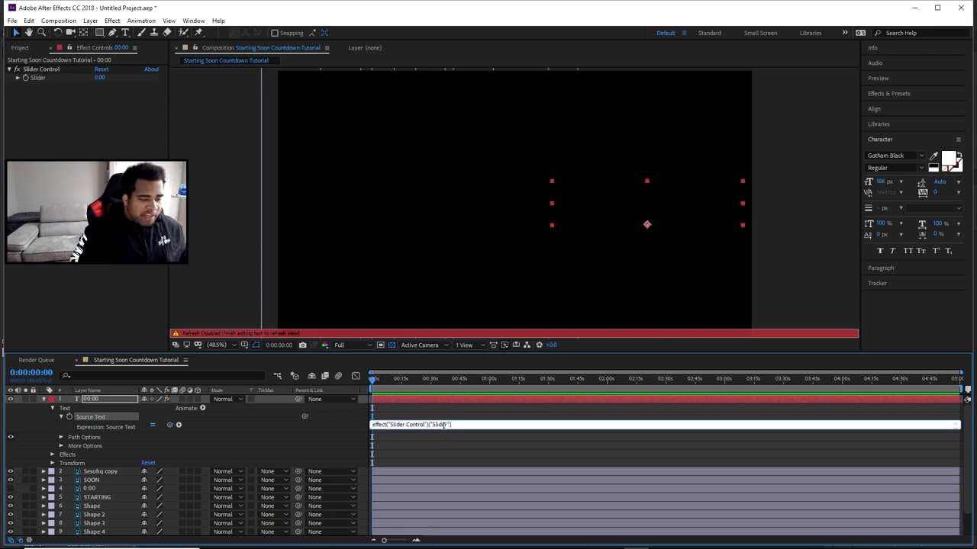
{"action": "left_click_drag", "start_coordinate": [466, 425], "coordinate": [370, 426]}
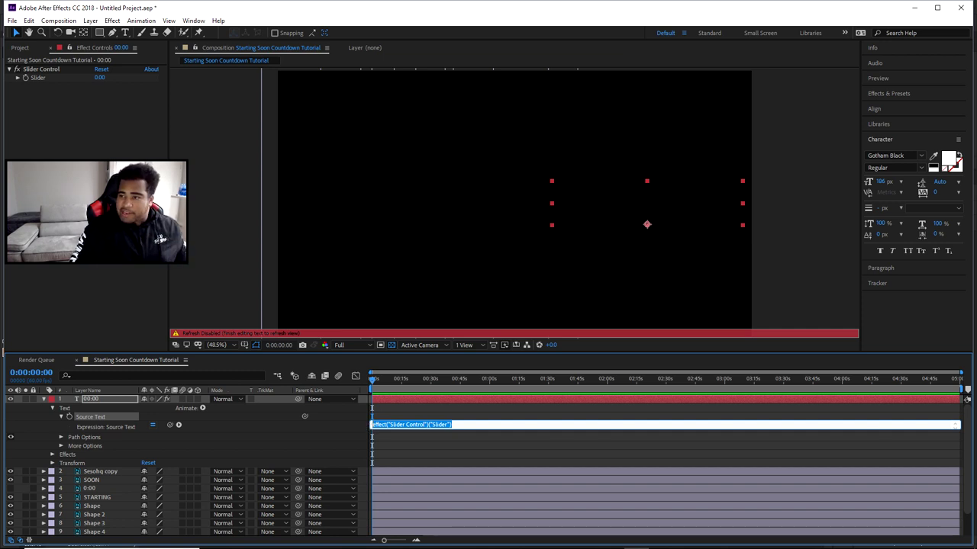
{"action": "key", "text": "KP_Enter"}
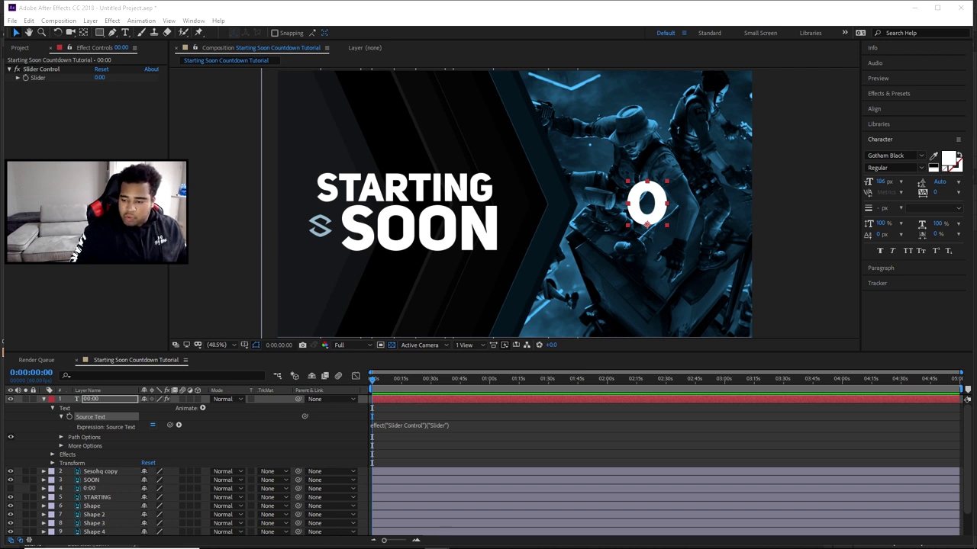
Replace the Source Text expression with code rounding the slider, using sec = slider%60, min = Math.floor(slider/60), an addZero function and addZero(min) + ":" + addZero(sec).
{"action": "left_click", "coordinate": [416, 425]}
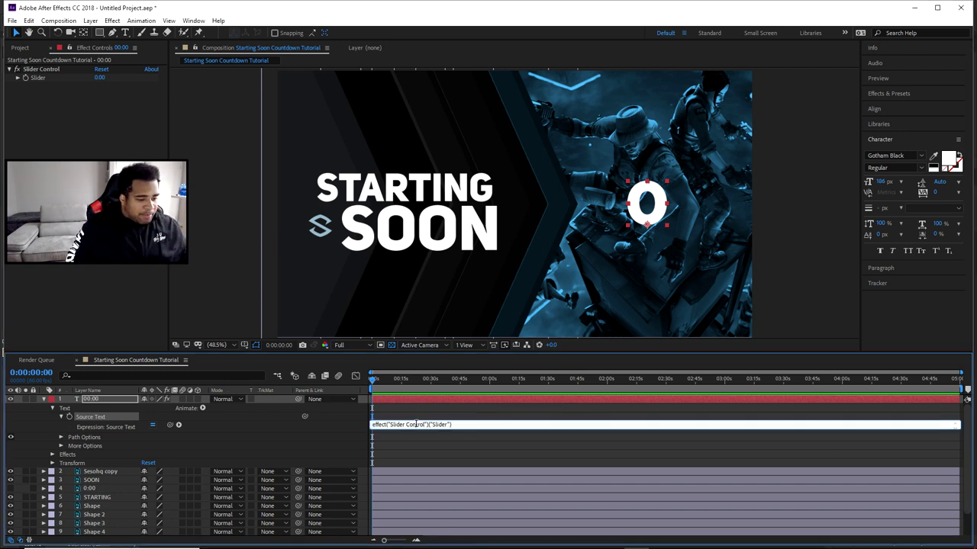
{"action": "left_click_drag", "start_coordinate": [458, 426], "coordinate": [364, 437]}
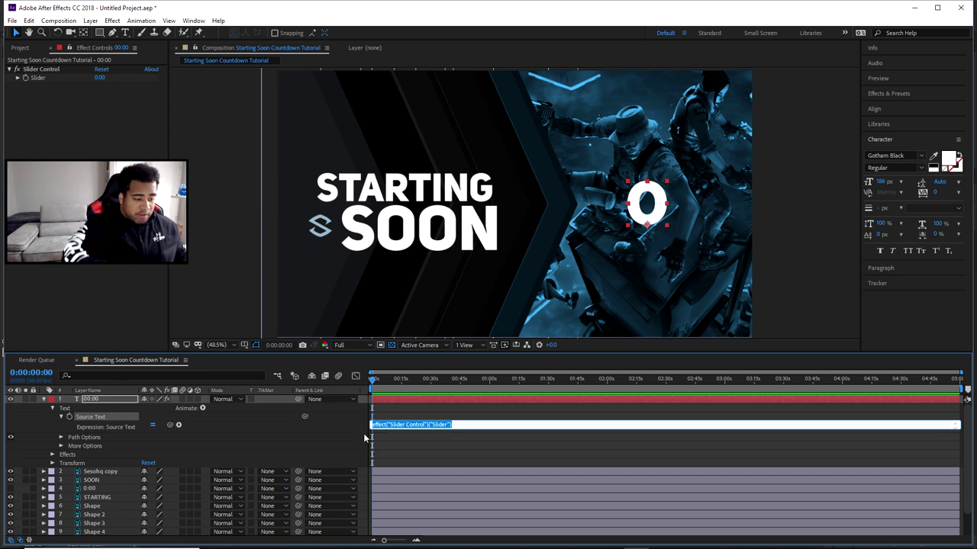
{"action": "type", "text": "addZero(min) + \":\" + addZero(sec);"}
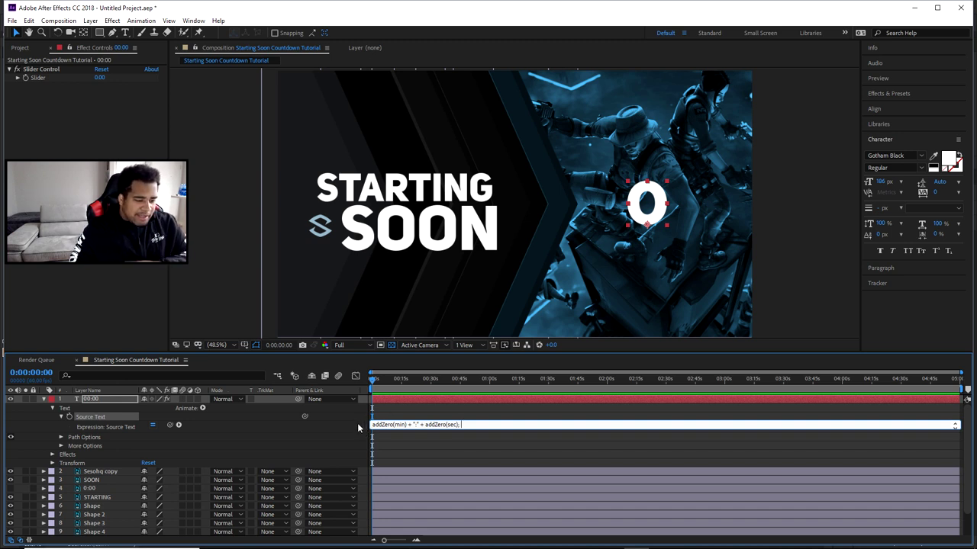
{"action": "left_click", "coordinate": [357, 427]}
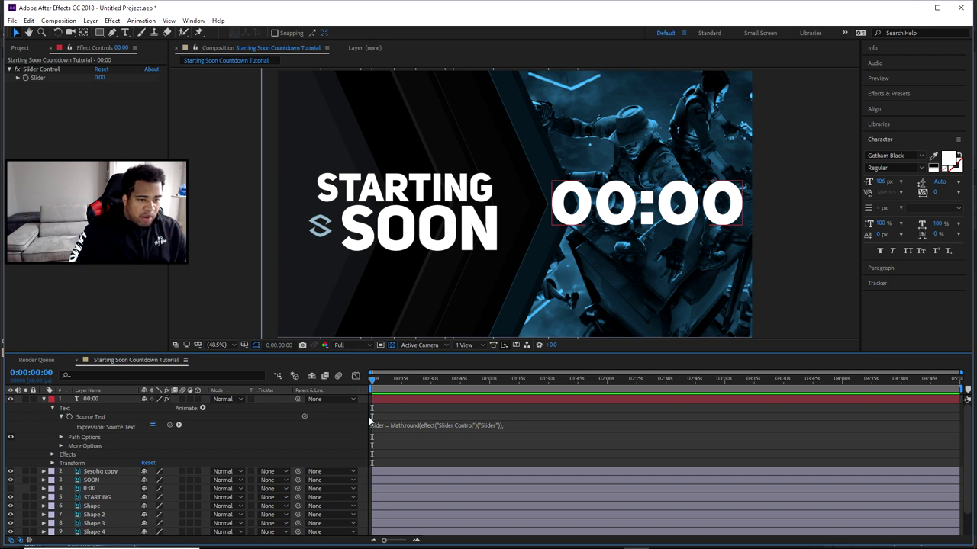
{"action": "left_click", "coordinate": [407, 437]}
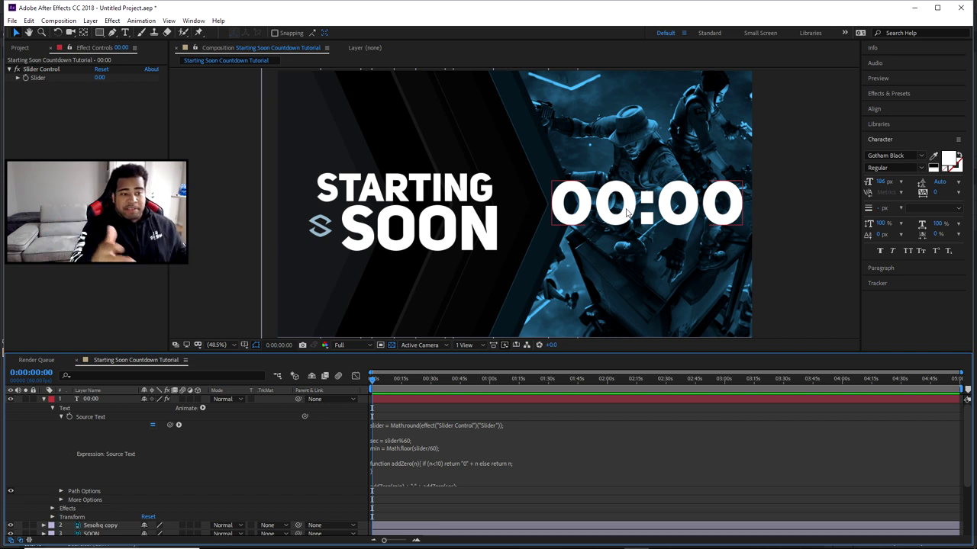
Nudge the 00:00 text slightly down and to the left on the character image, and review the full Source Text expression.
{"action": "left_click", "coordinate": [626, 213]}
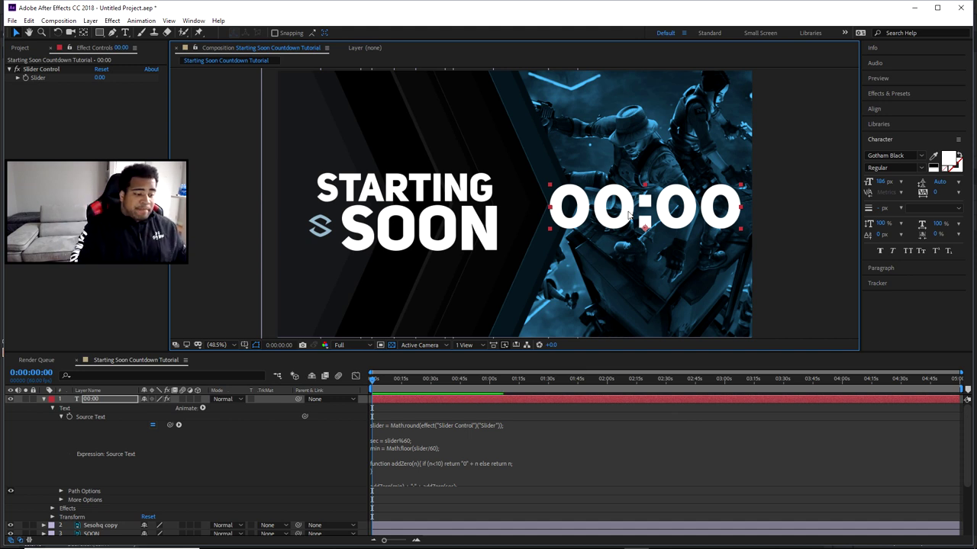
{"action": "left_click", "coordinate": [457, 444]}
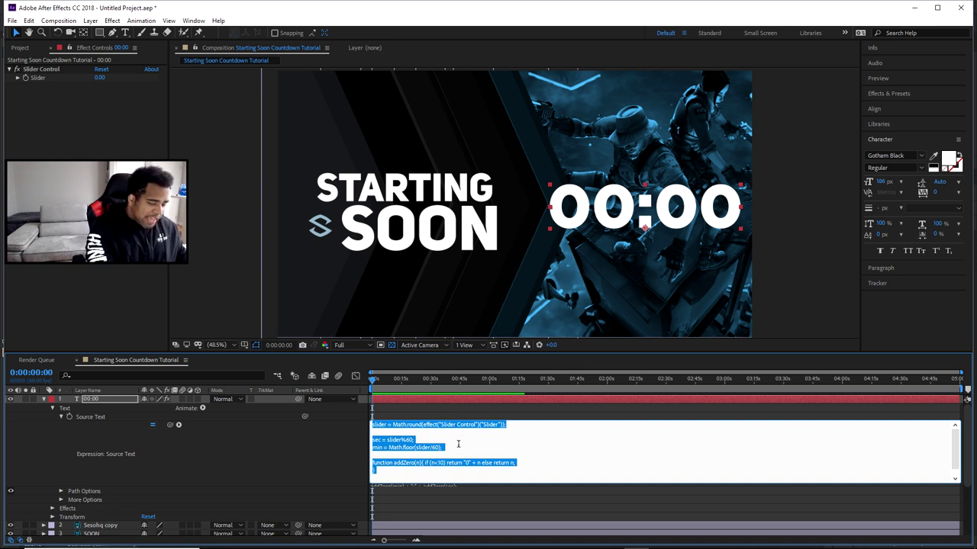
{"action": "left_click", "coordinate": [314, 452]}
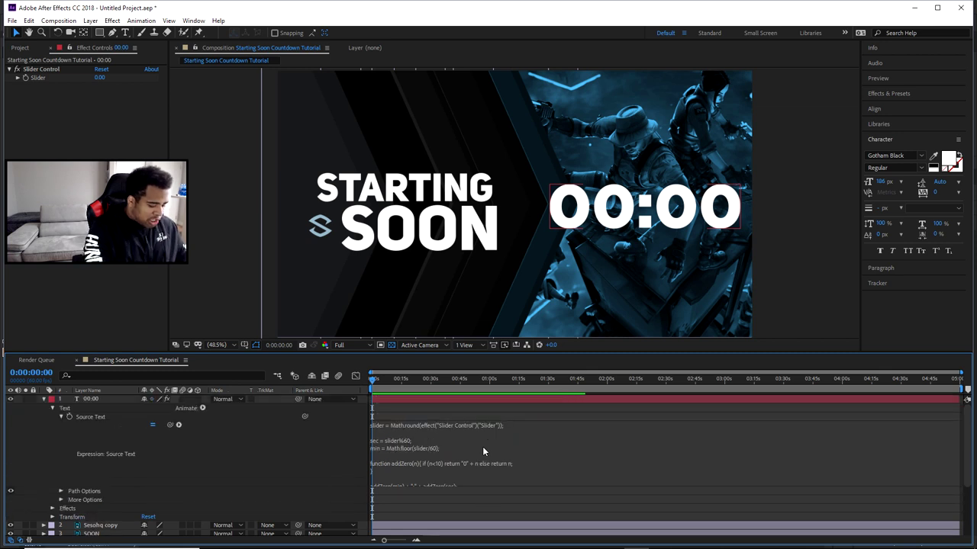
Look over the project's rendering settings and test the timer expression by changing the Slider value to 231.
{"action": "key", "text": "ctrl+alt+shift+k"}
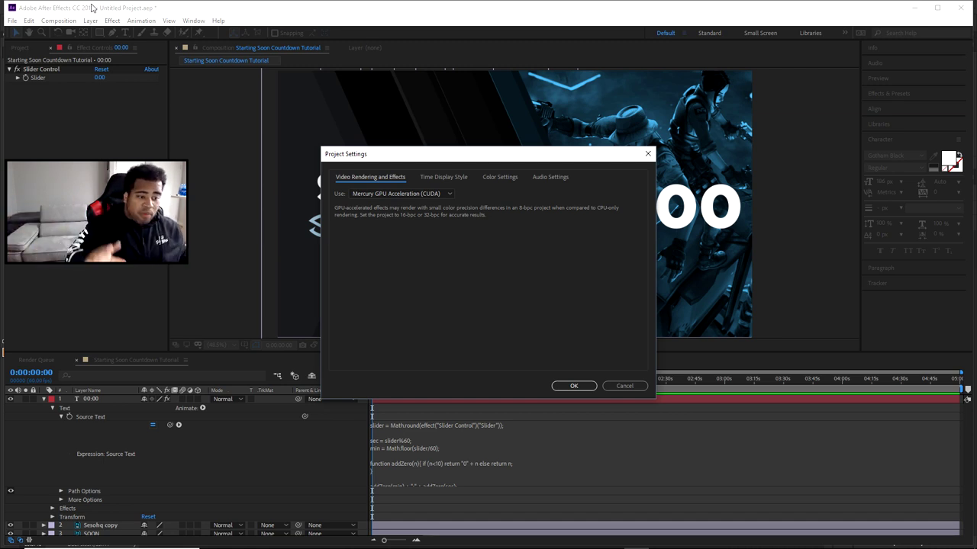
{"action": "left_click", "coordinate": [591, 386]}
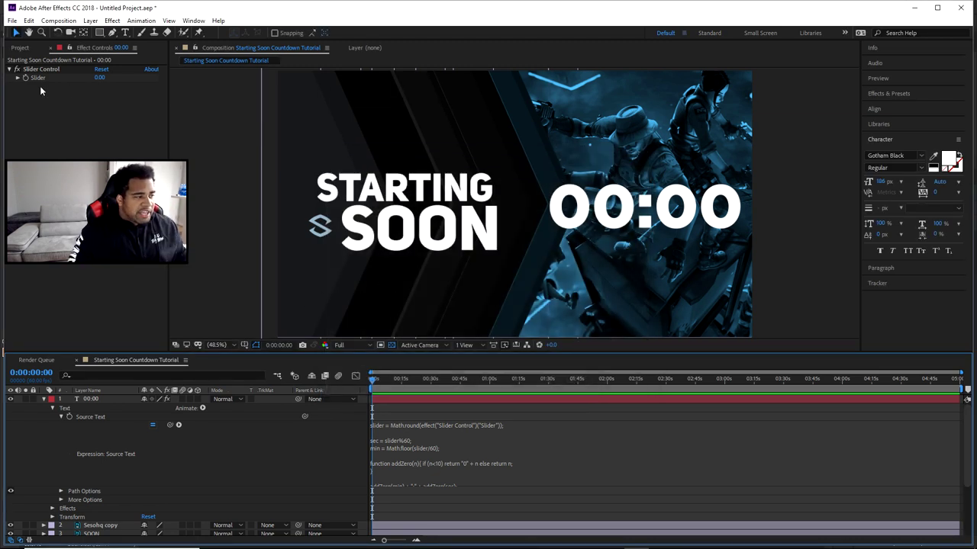
{"action": "left_click_drag", "start_coordinate": [97, 77], "coordinate": [220, 89]}
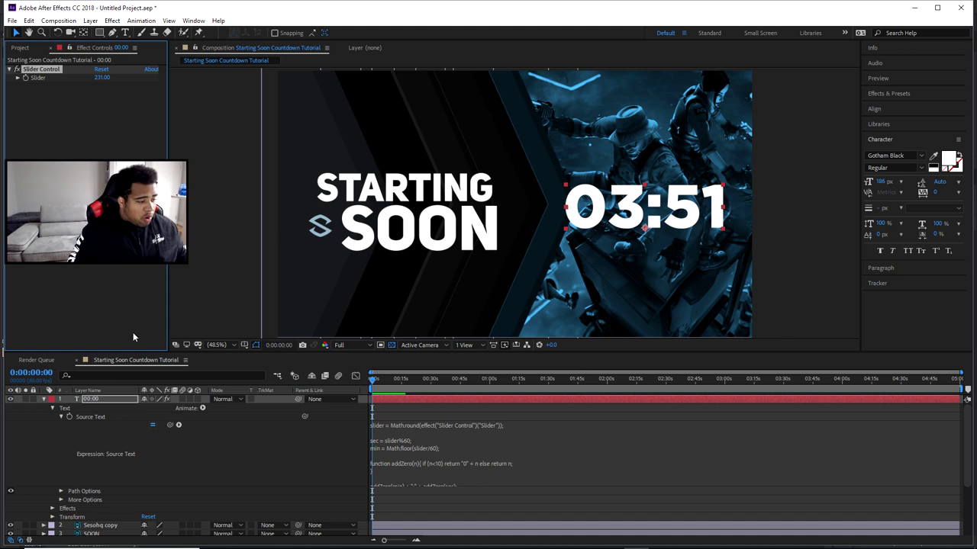
Collapse the 00:00 layer's properties and check the duration in the composition's settings.
{"action": "left_click", "coordinate": [43, 400]}
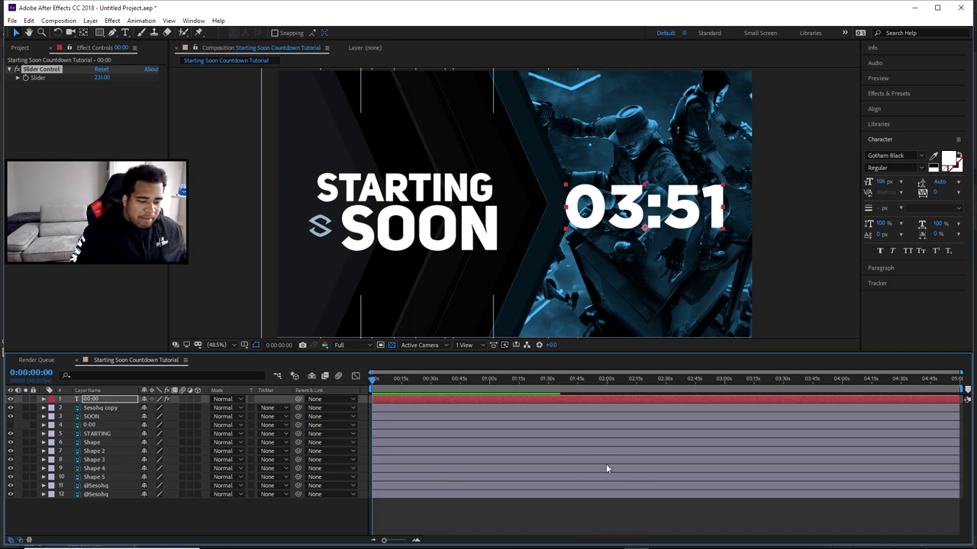
{"action": "right_click", "coordinate": [463, 512]}
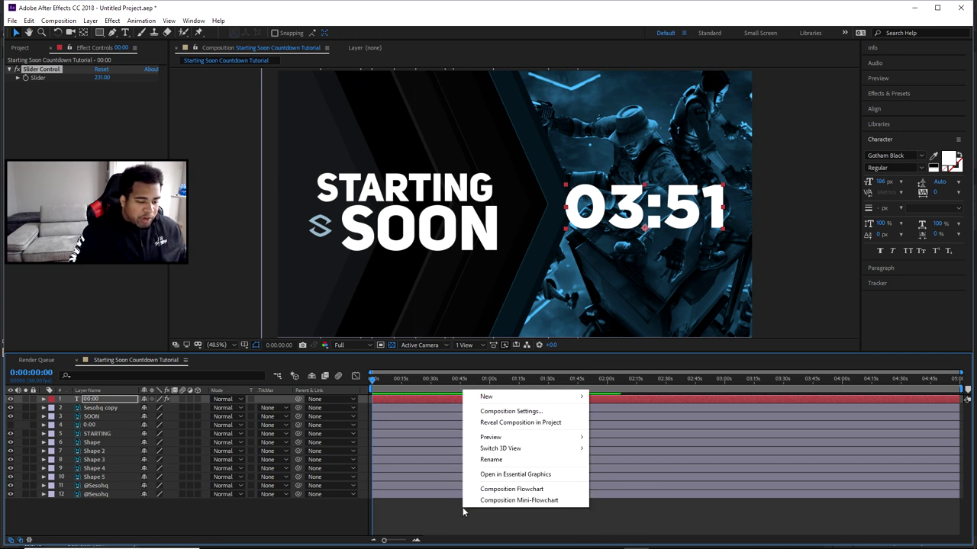
{"action": "left_click", "coordinate": [530, 410]}
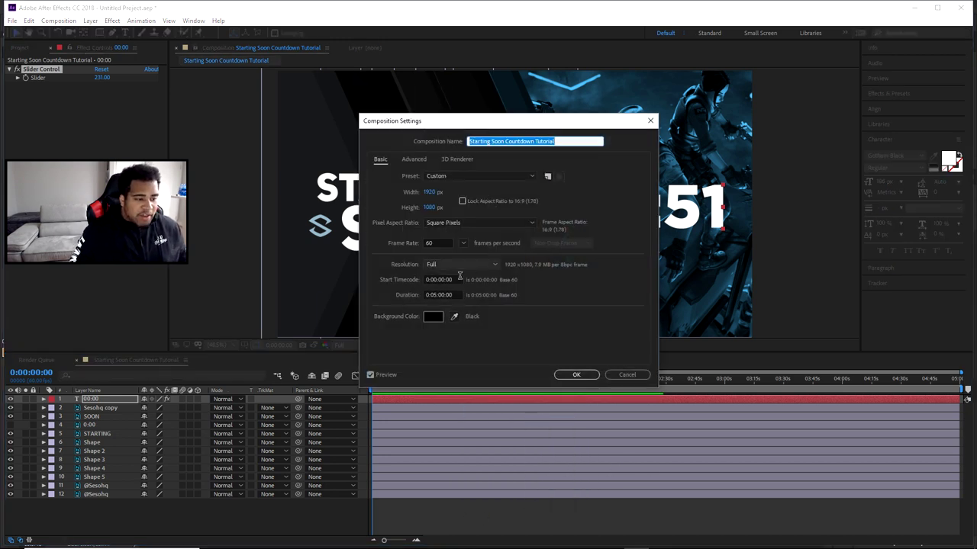
{"action": "left_click", "coordinate": [439, 294]}
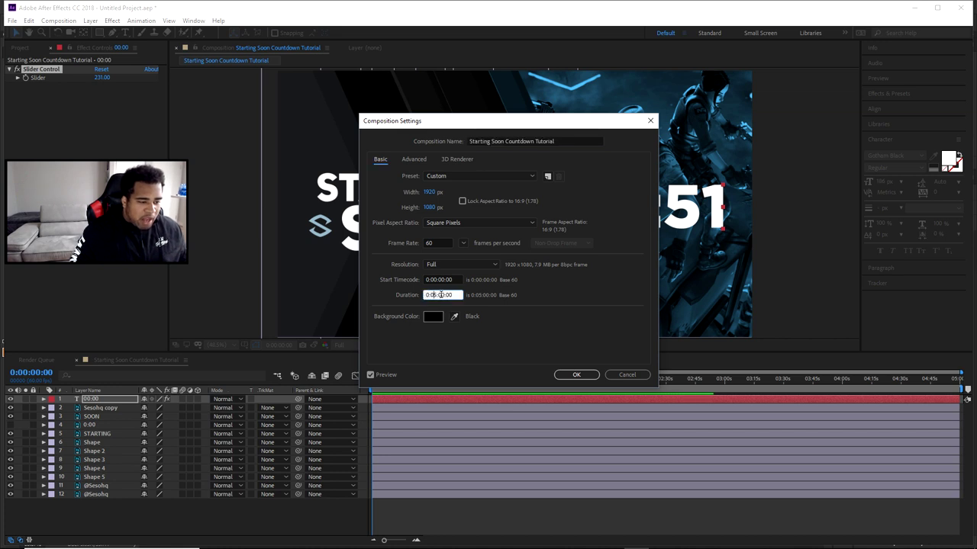
{"action": "mouse_move", "coordinate": [440, 294]}
{"action": "left_mouse_down"}
{"action": "mouse_move", "coordinate": [453, 294]}
{"action": "mouse_move", "coordinate": [431, 295]}
{"action": "mouse_move", "coordinate": [447, 295]}
{"action": "left_mouse_up"}
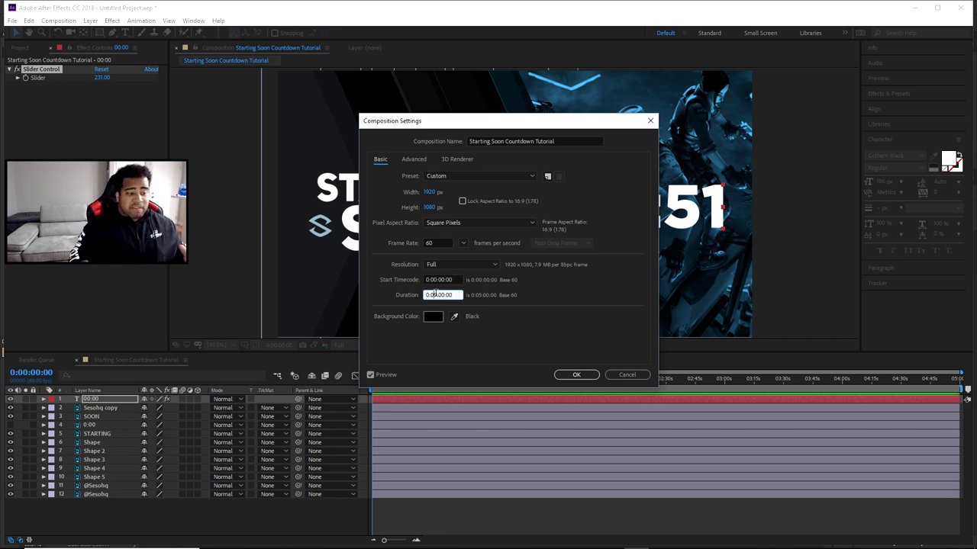
{"action": "left_click", "coordinate": [574, 374]}
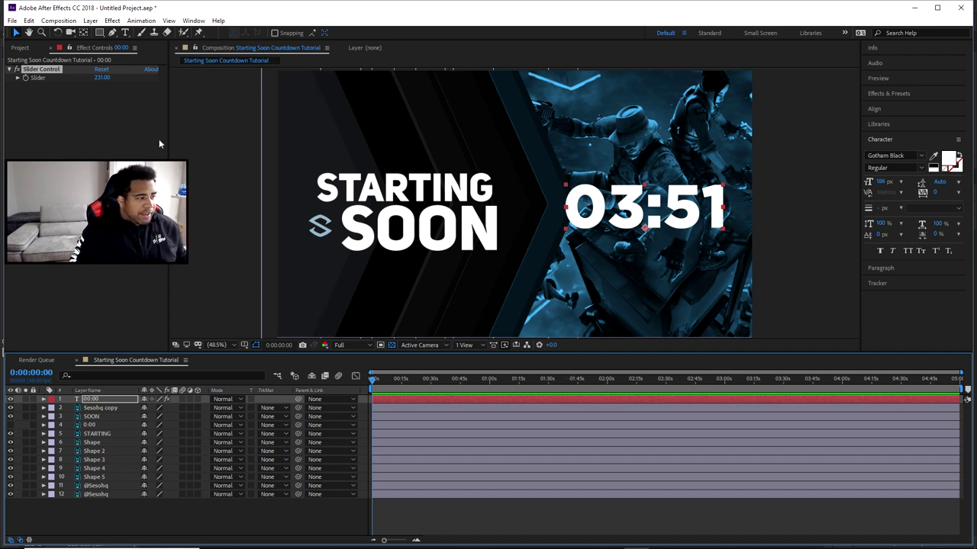
Add a Slider keyframe with the value 300 at the start of the composition, and reveal the 00:00 layer's keyframed properties.
{"action": "left_click_drag", "start_coordinate": [399, 379], "coordinate": [317, 377]}
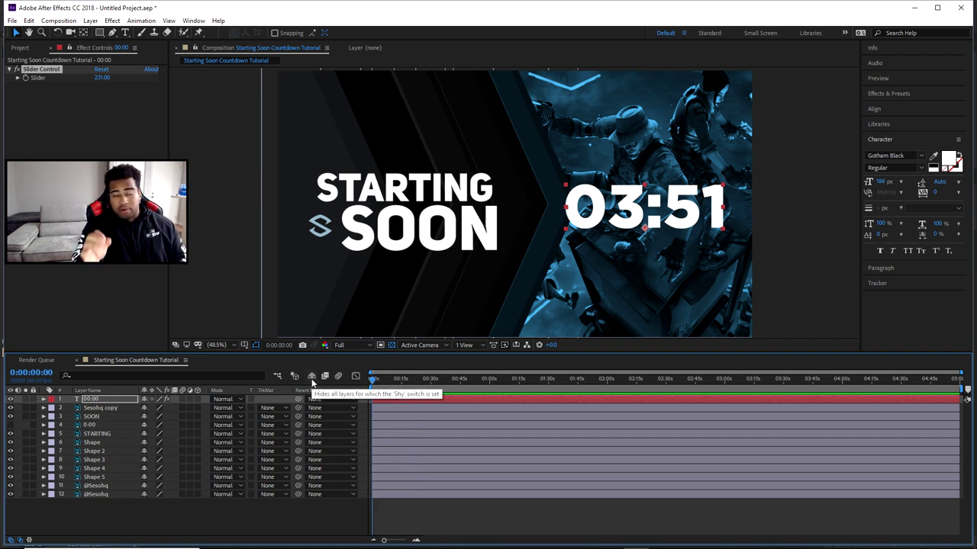
{"action": "left_click", "coordinate": [26, 79]}
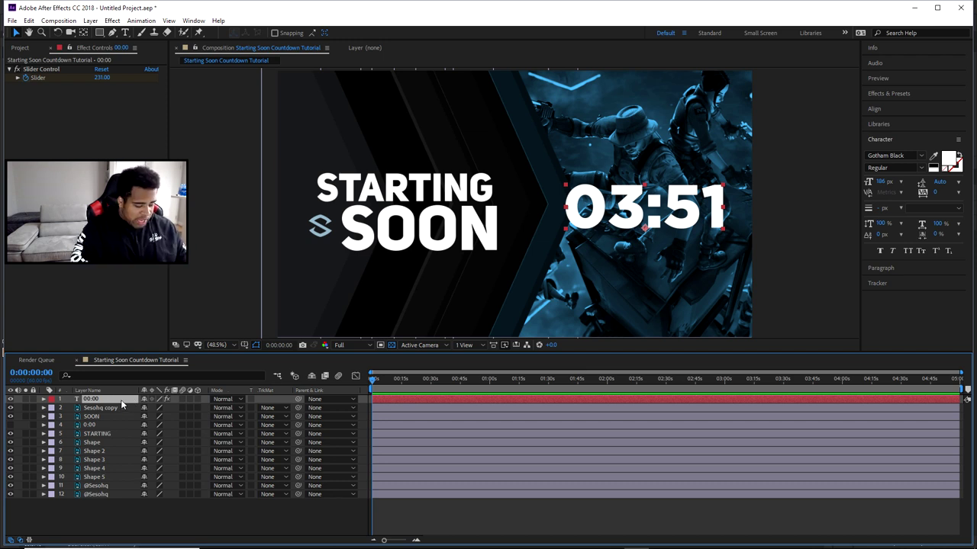
{"action": "key", "text": "u"}
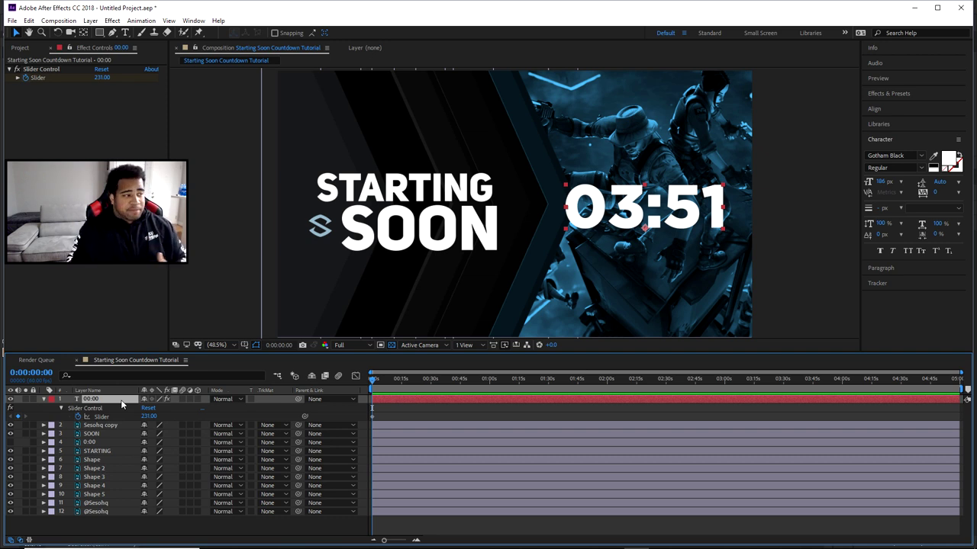
{"action": "left_click", "coordinate": [102, 77]}
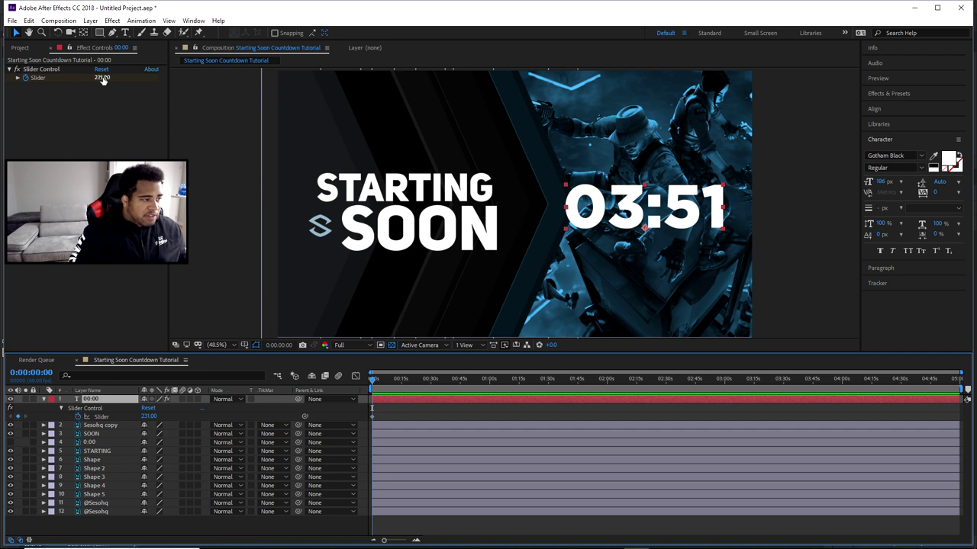
{"action": "type", "text": "300"}
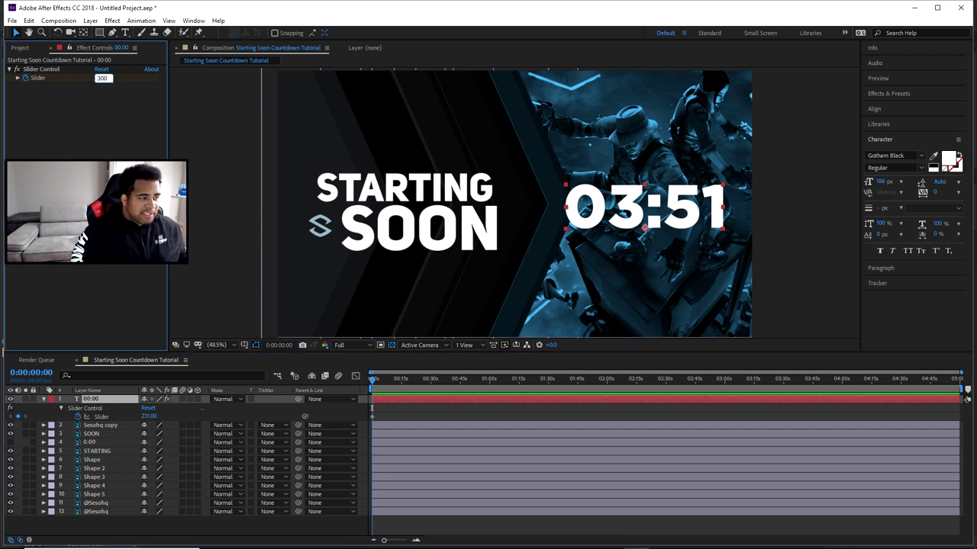
{"action": "key", "text": "Return"}
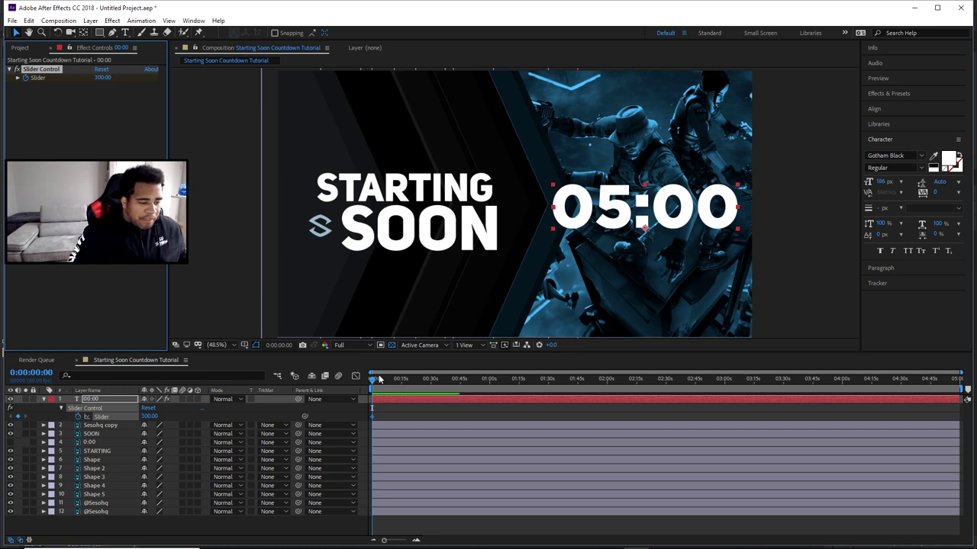
Add a Slider keyframe with the value 0 at the composition's last frame, 0:04:59:59, and scrub the opening seconds to preview the countdown.
{"action": "left_click", "coordinate": [391, 380]}
{"action": "left_click_drag", "start_coordinate": [407, 388], "coordinate": [964, 389]}
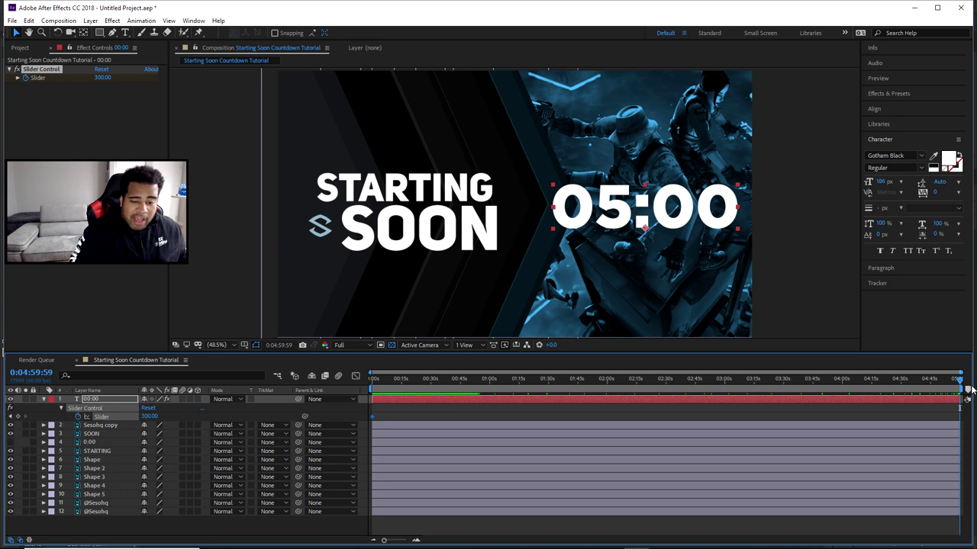
{"action": "left_click", "coordinate": [103, 77]}
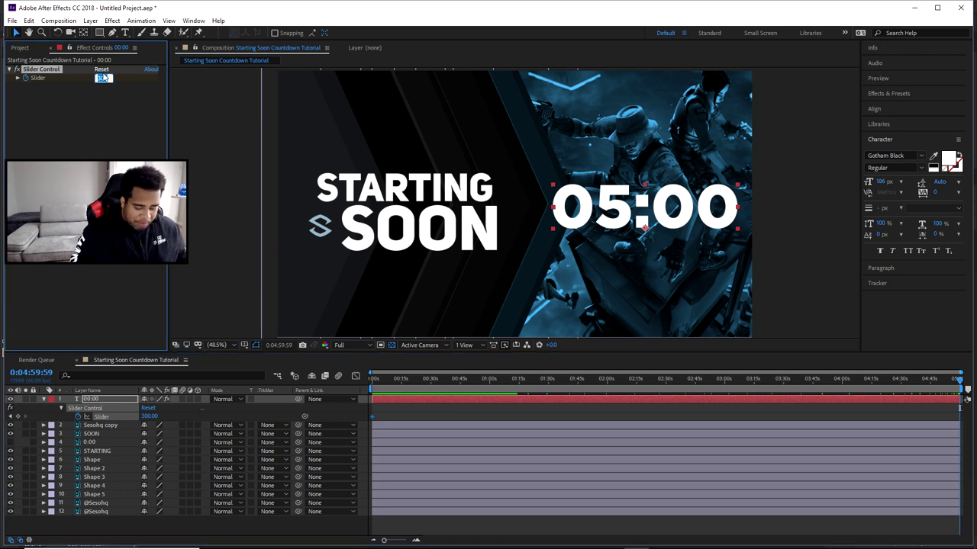
{"action": "type", "text": "0"}
{"action": "key", "text": "Return"}
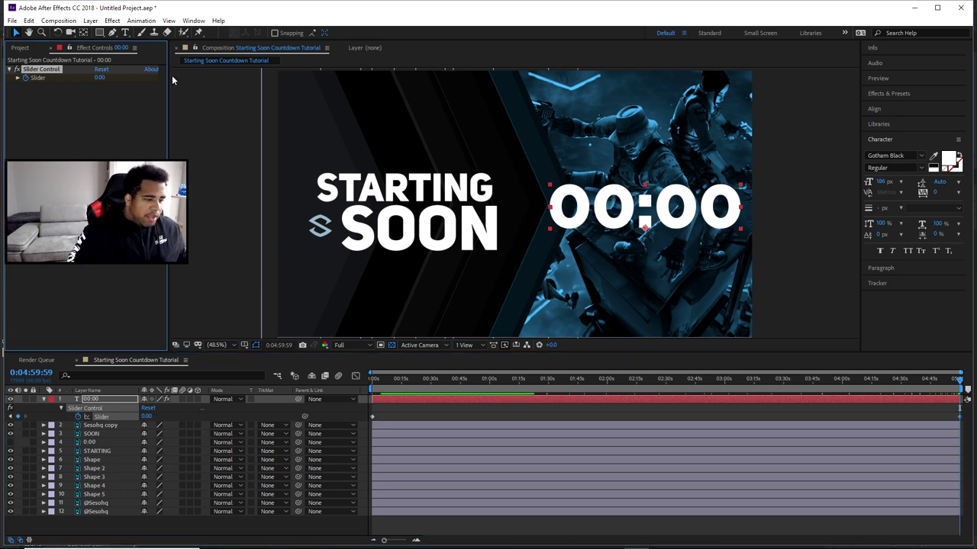
{"action": "left_click_drag", "start_coordinate": [370, 381], "coordinate": [430, 379]}
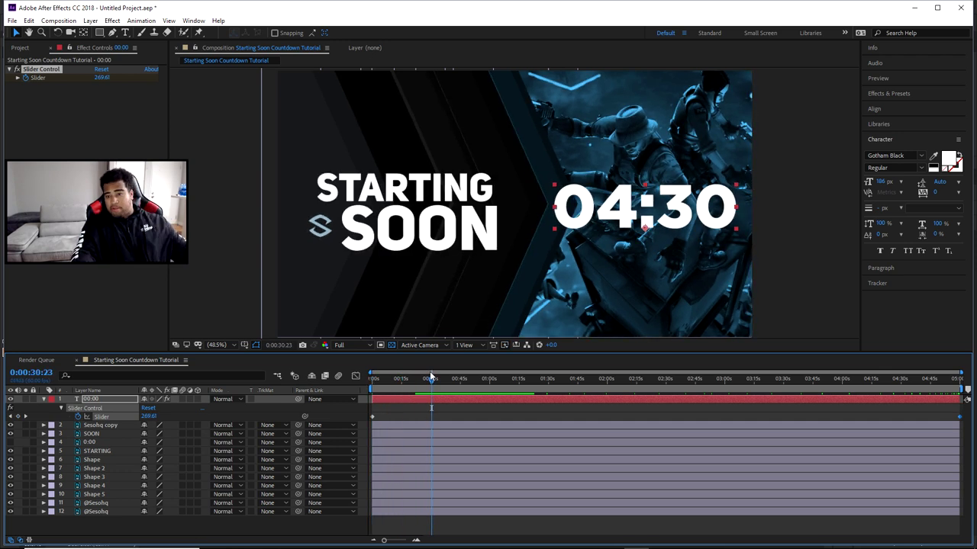